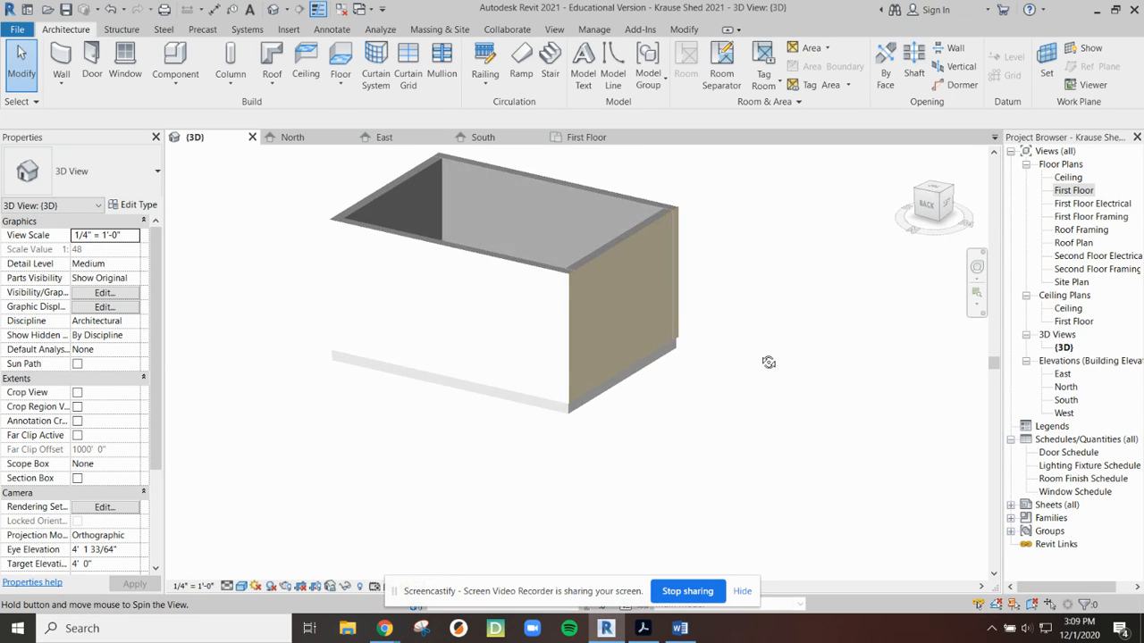
# Review the exemplar shed floor plan PDF and the Word constraints on partition walls, doors and windows, and return to Revit
pyautogui.click(642, 629)
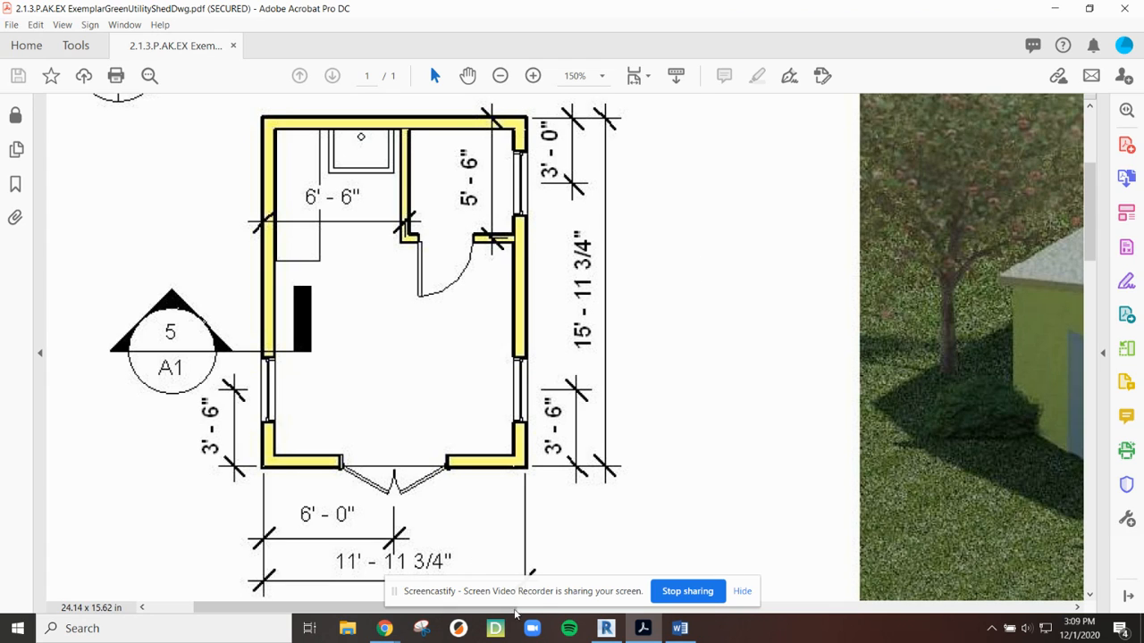
pyautogui.click(680, 628)
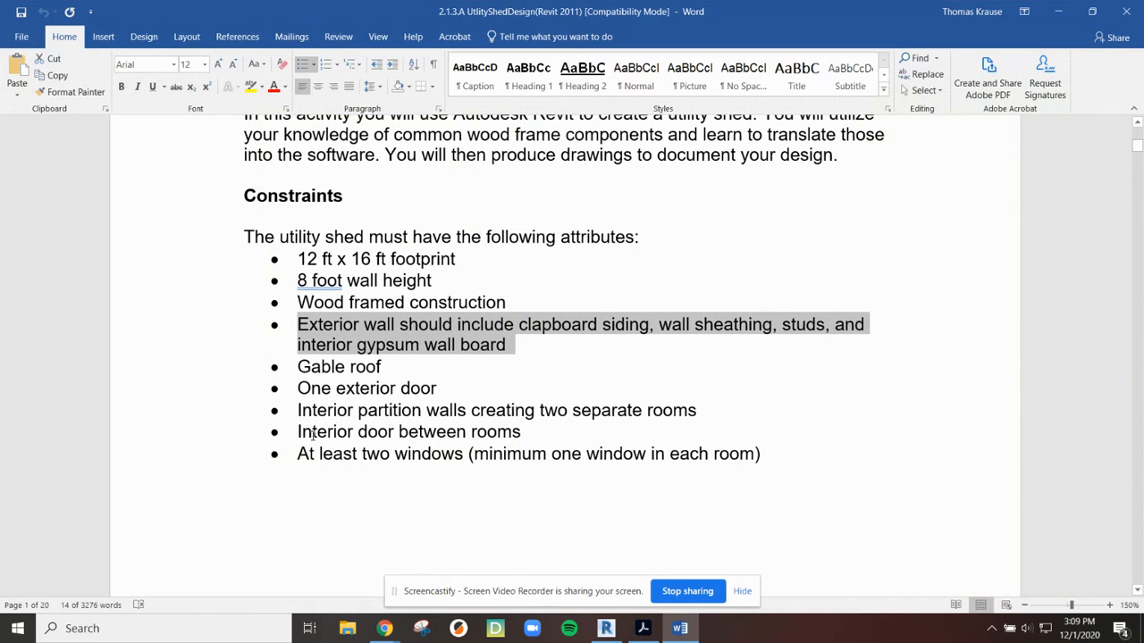
pyautogui.moveTo(299, 411); pyautogui.dragTo(679, 410)
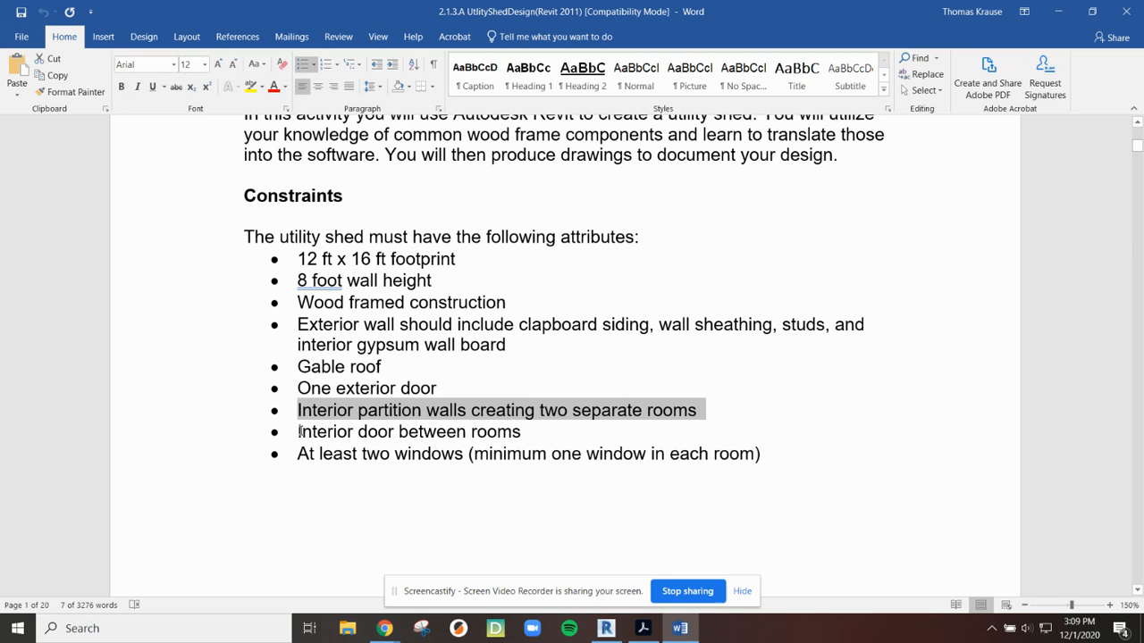
pyautogui.moveTo(299, 431); pyautogui.dragTo(532, 430)
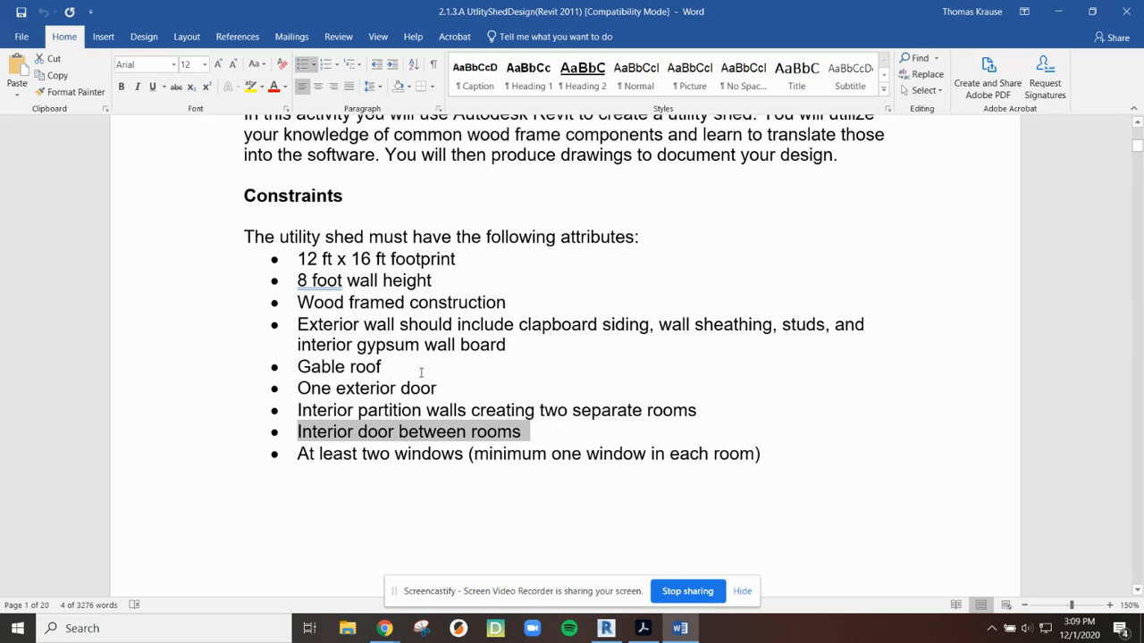
pyautogui.moveTo(313, 388); pyautogui.dragTo(438, 388)
pyautogui.moveTo(308, 455); pyautogui.dragTo(474, 453)
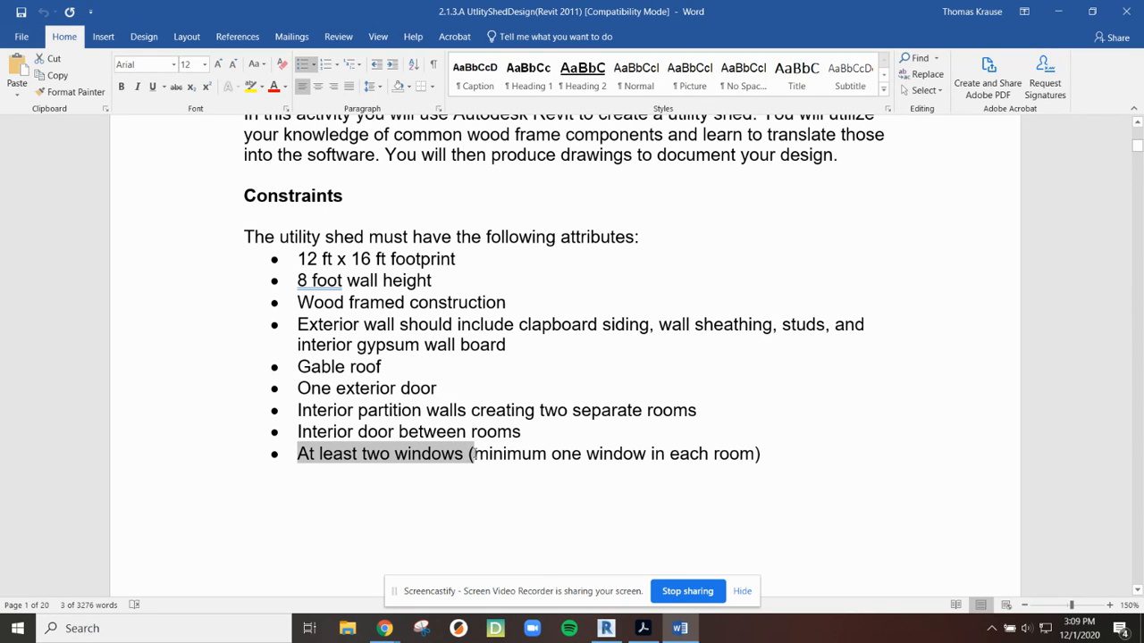
pyautogui.click(1059, 10)
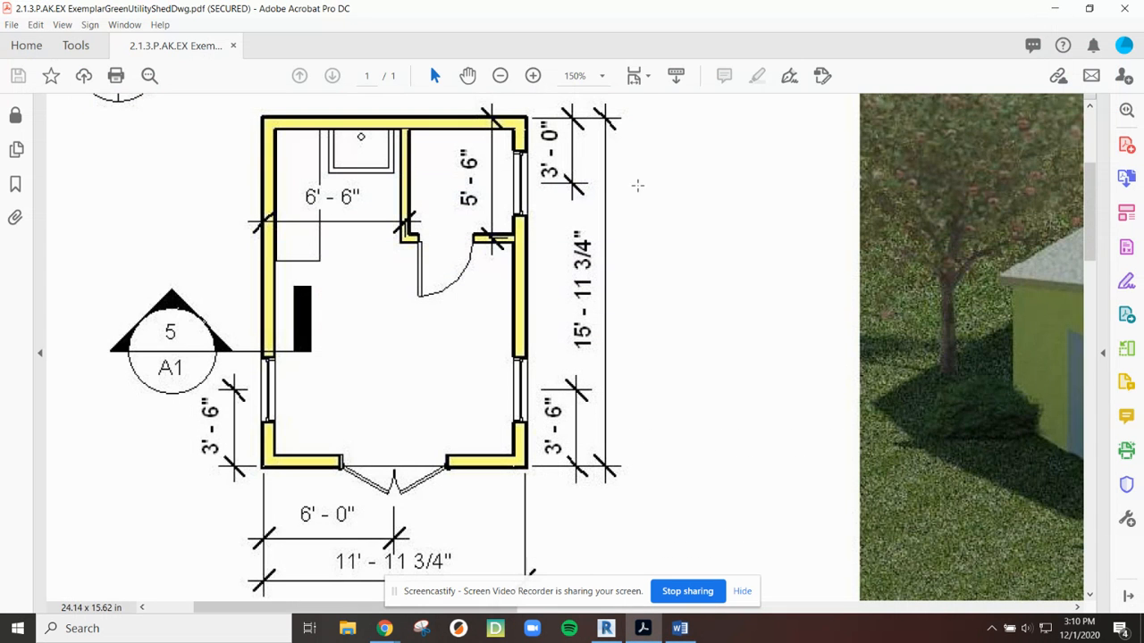
pyautogui.click(1051, 7)
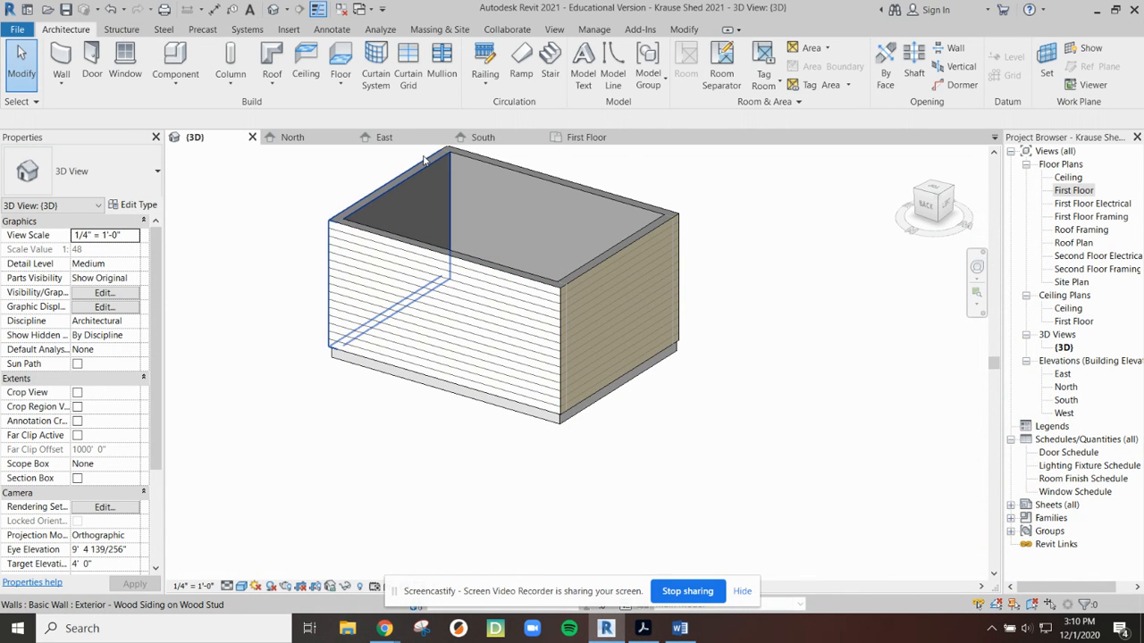
# In the First Floor plan, start a new wall using the Interior - 4 1/2" Partition type
pyautogui.click(571, 139)
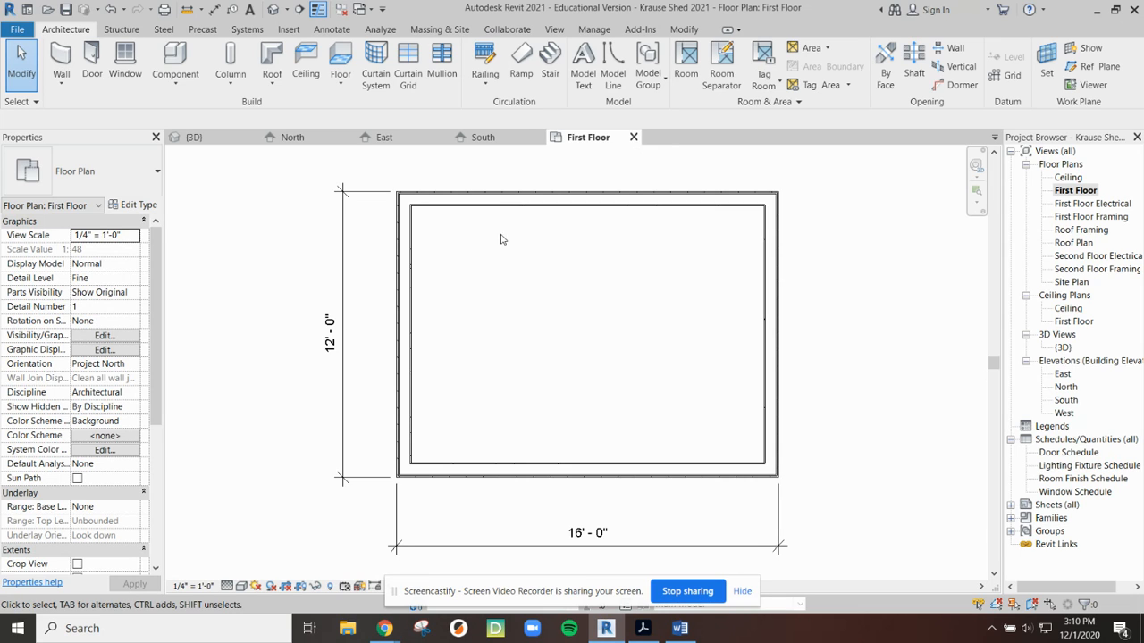
pyautogui.click(61, 60)
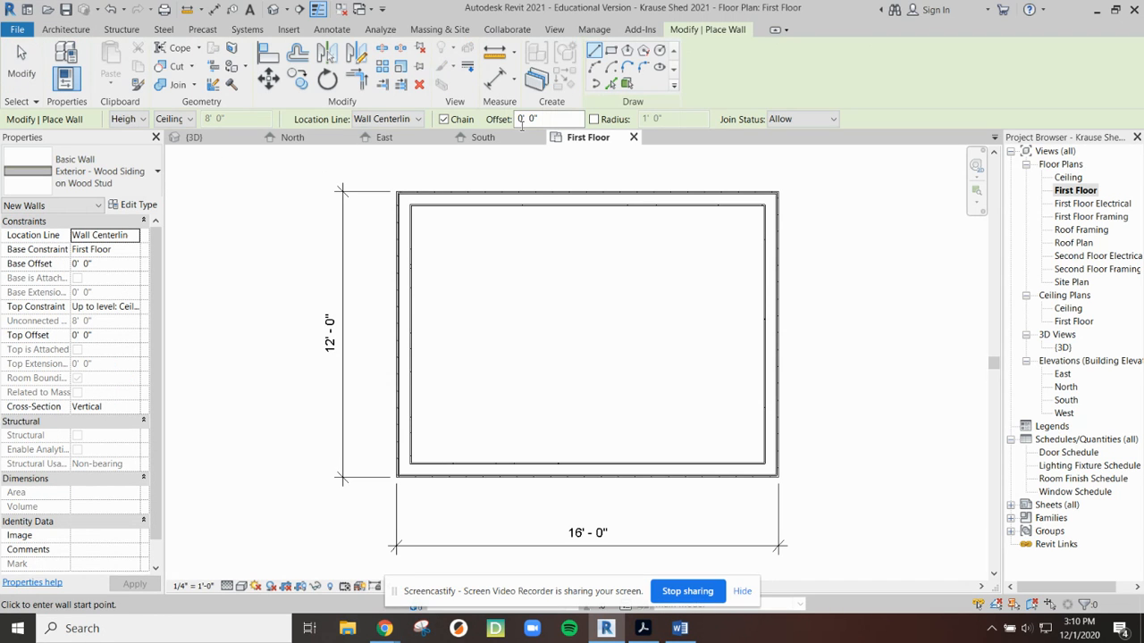
pyautogui.click(105, 186)
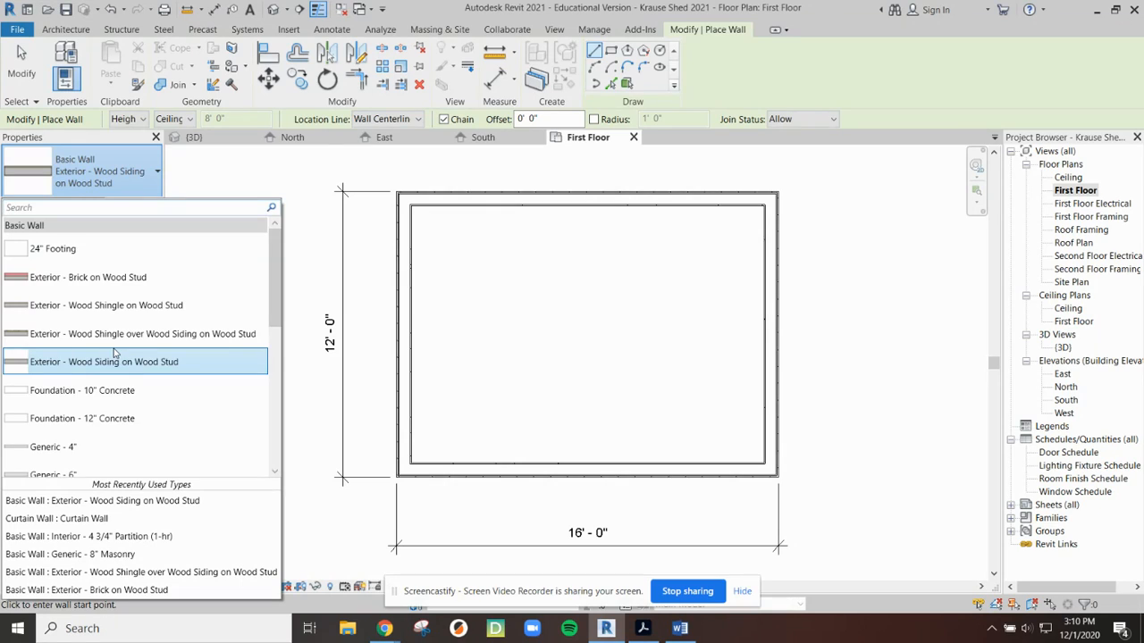
pyautogui.scroll(-8, 114, 354)
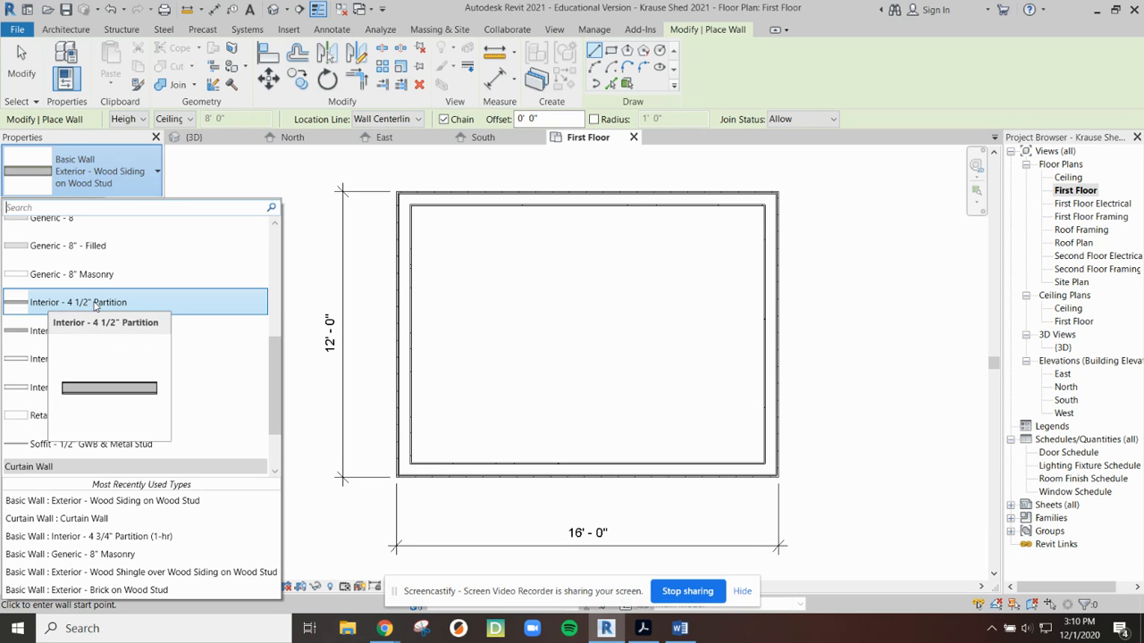
pyautogui.click(95, 302)
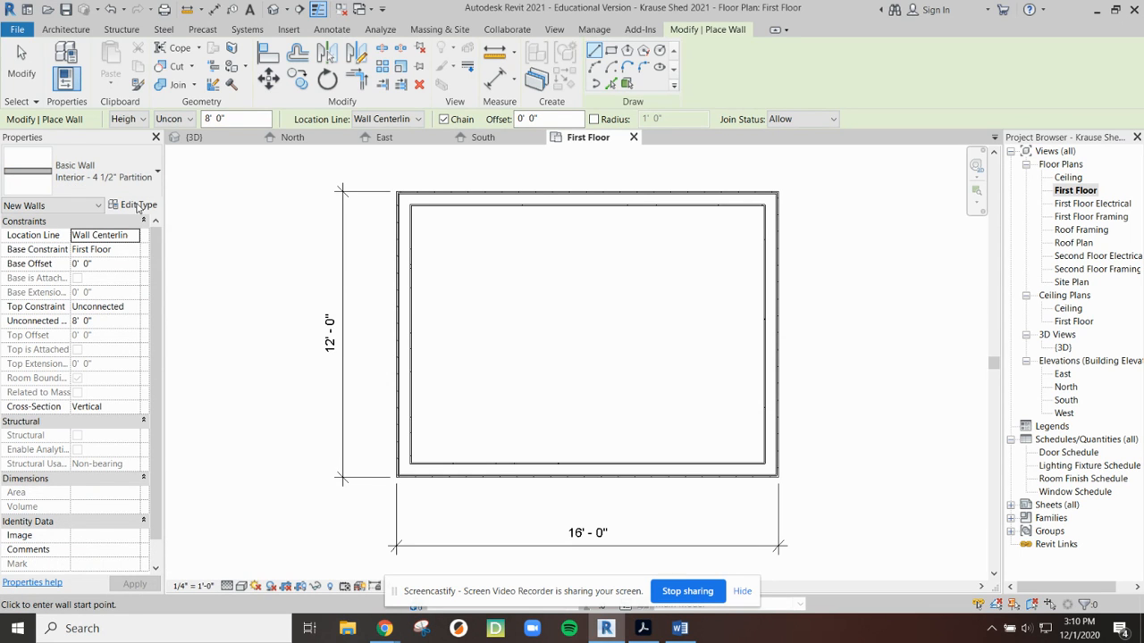
# Examine the partition type's gypsum and wood stud layers in its structure, using the floor plan preview
pyautogui.click(139, 206)
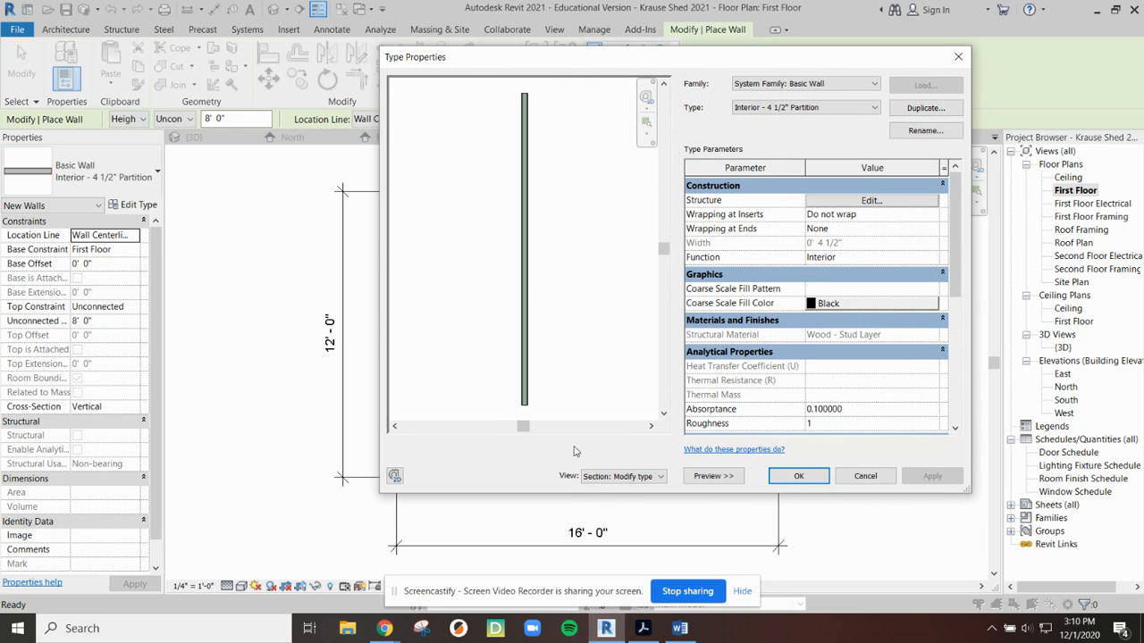
pyautogui.click(619, 476)
pyautogui.click(625, 496)
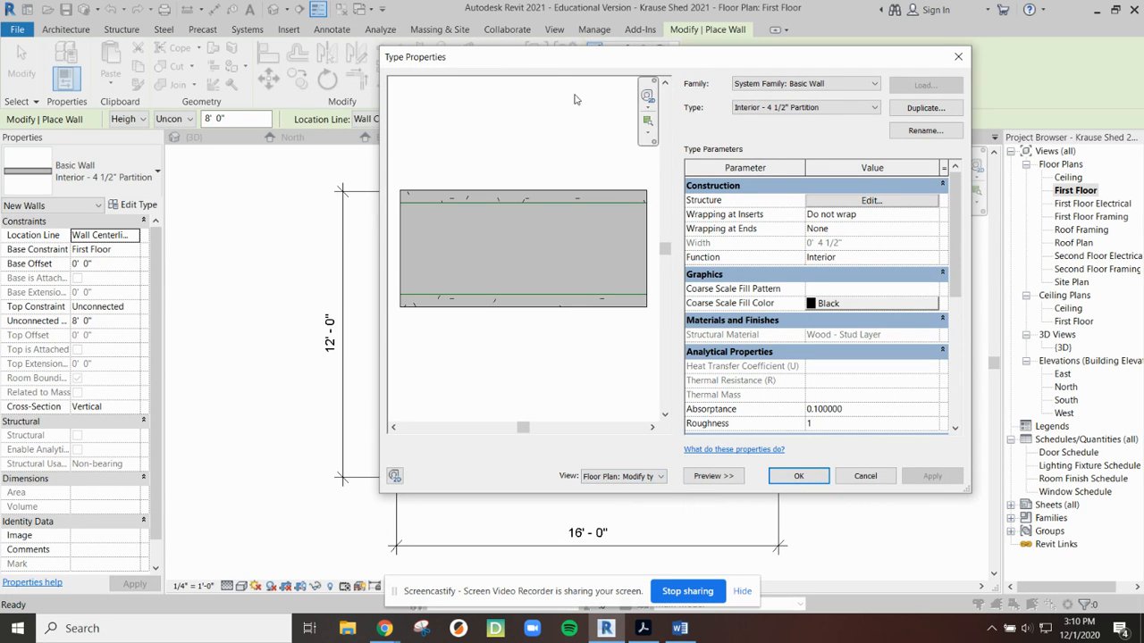
pyautogui.moveTo(548, 60); pyautogui.dragTo(443, 65)
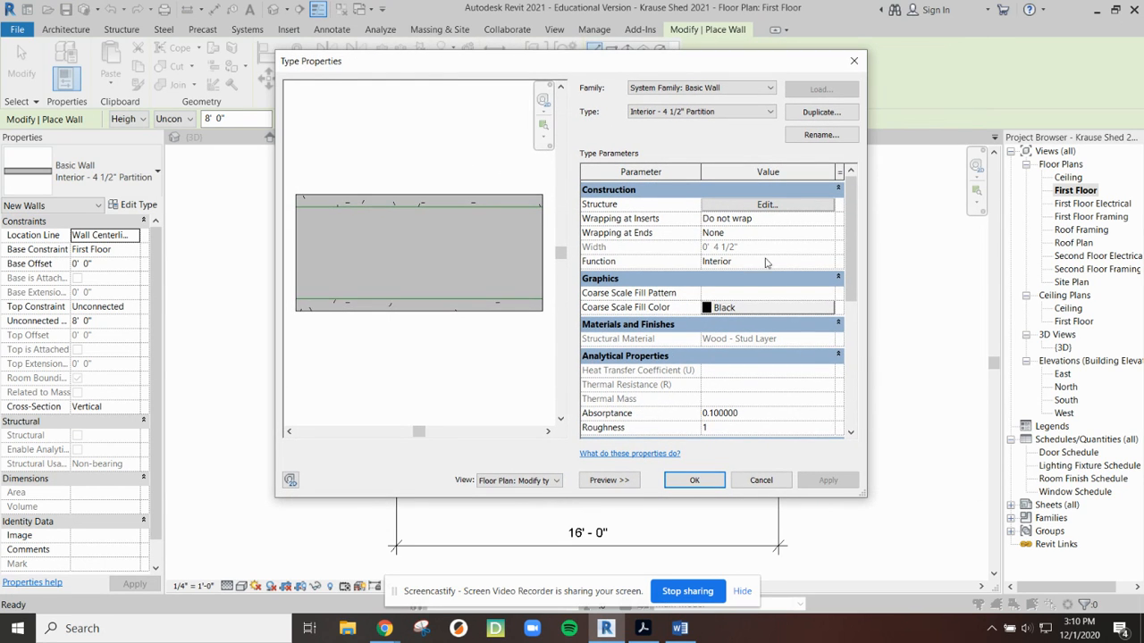
pyautogui.click(765, 204)
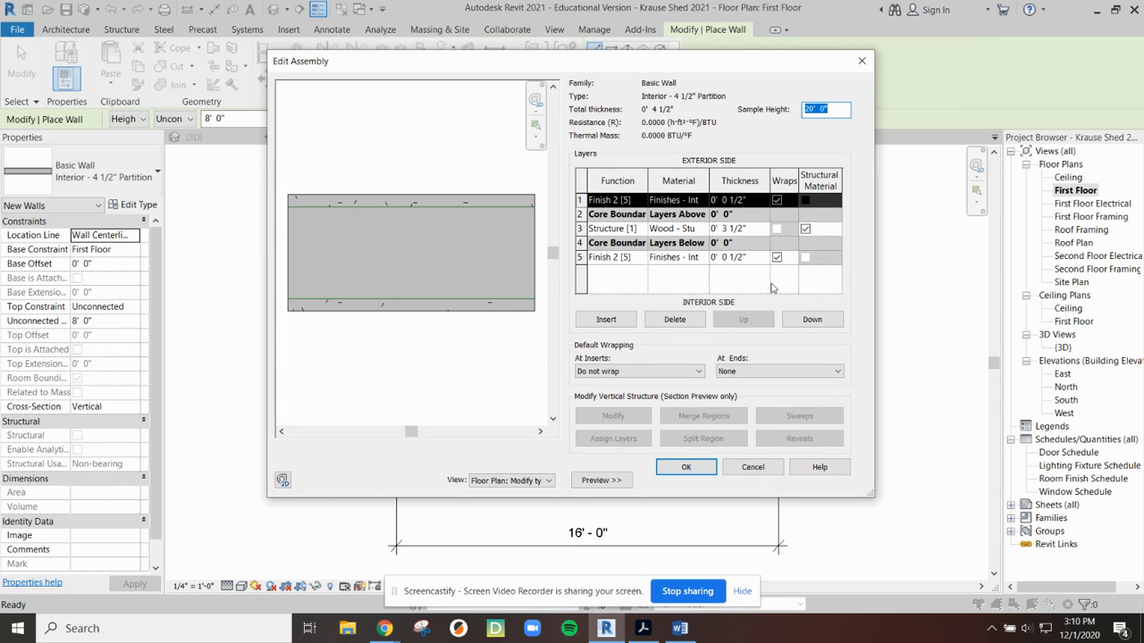
pyautogui.moveTo(873, 493); pyautogui.dragTo(1081, 502)
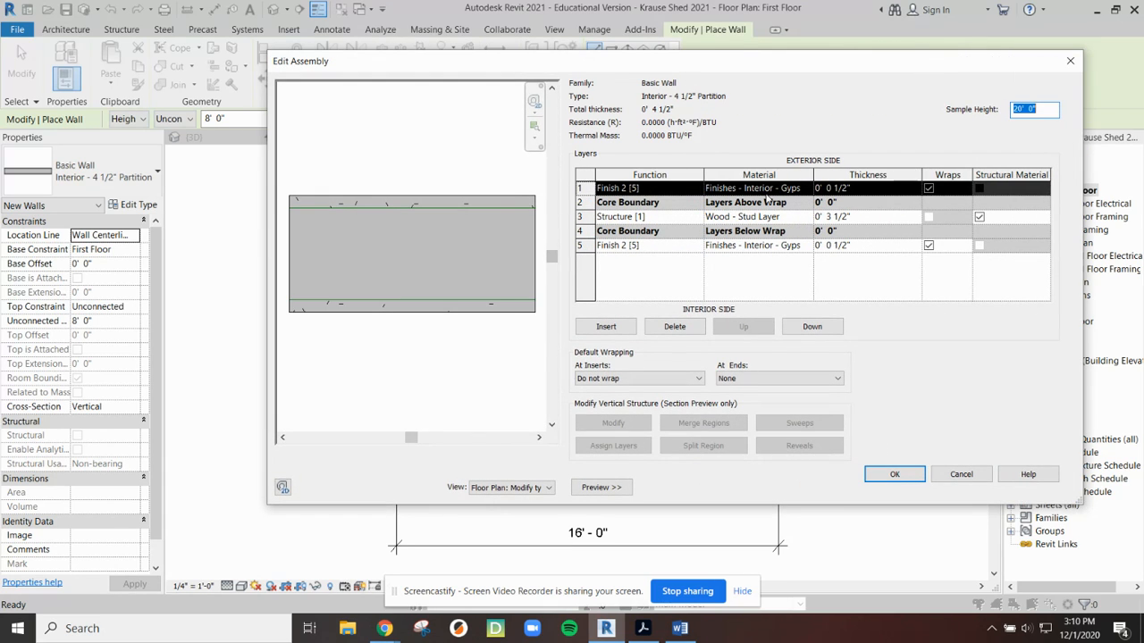
pyautogui.click(583, 189)
pyautogui.click(583, 245)
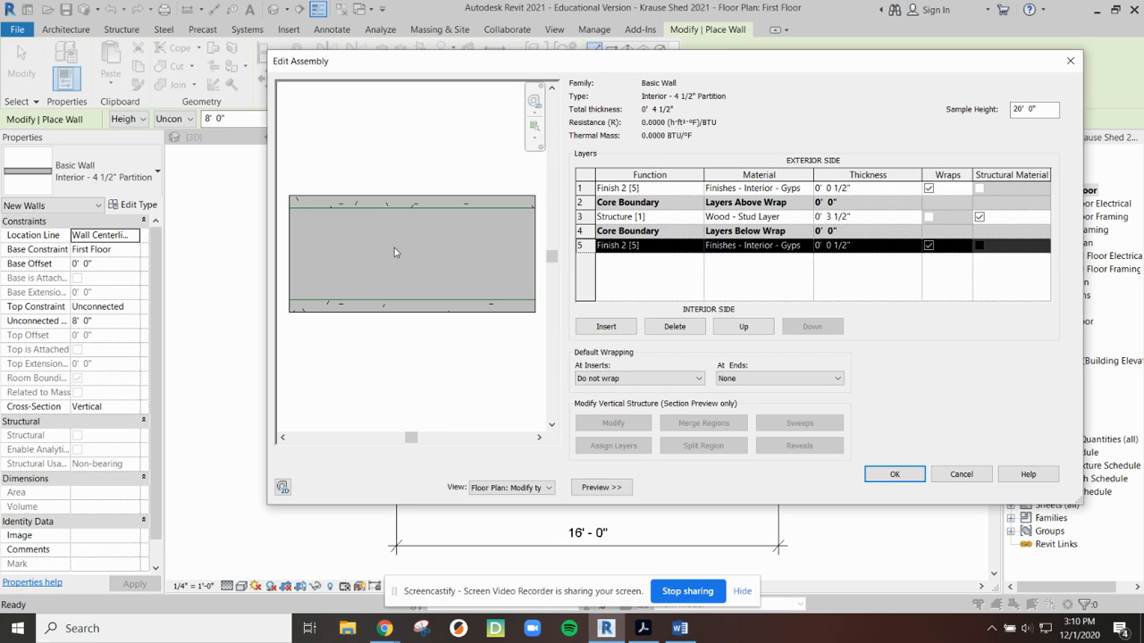
pyautogui.click(582, 217)
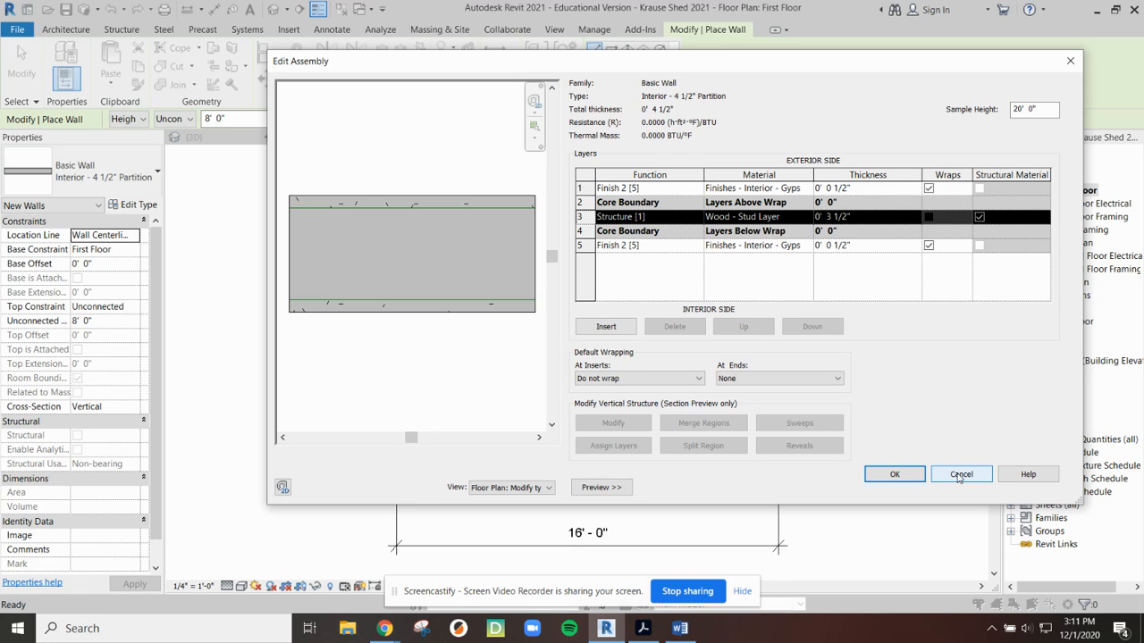
pyautogui.click(893, 474)
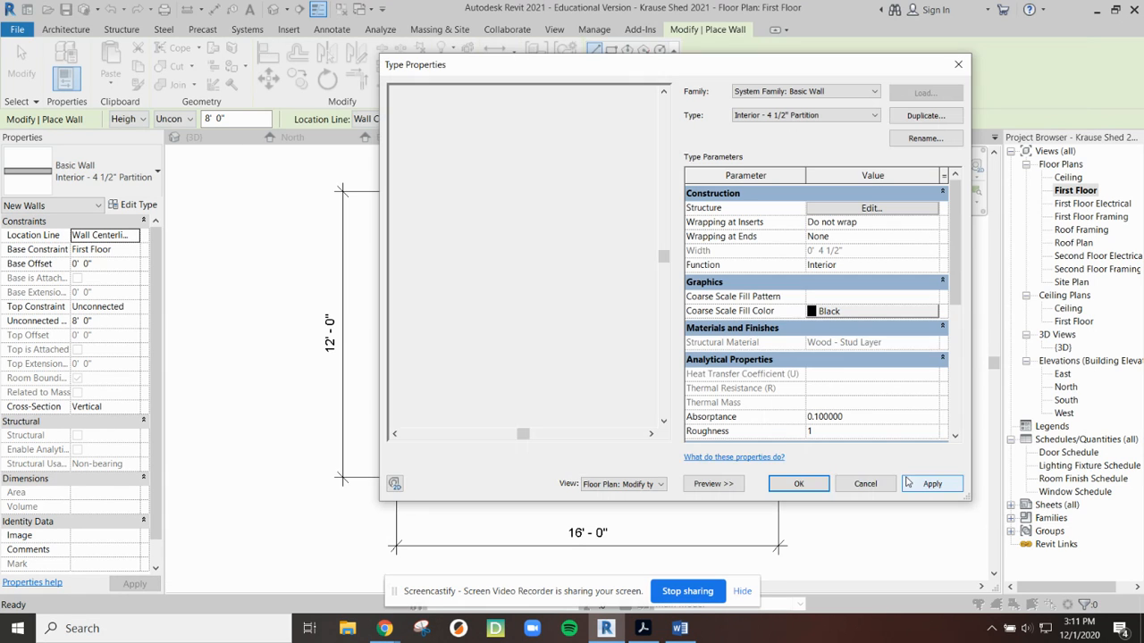
pyautogui.click(799, 484)
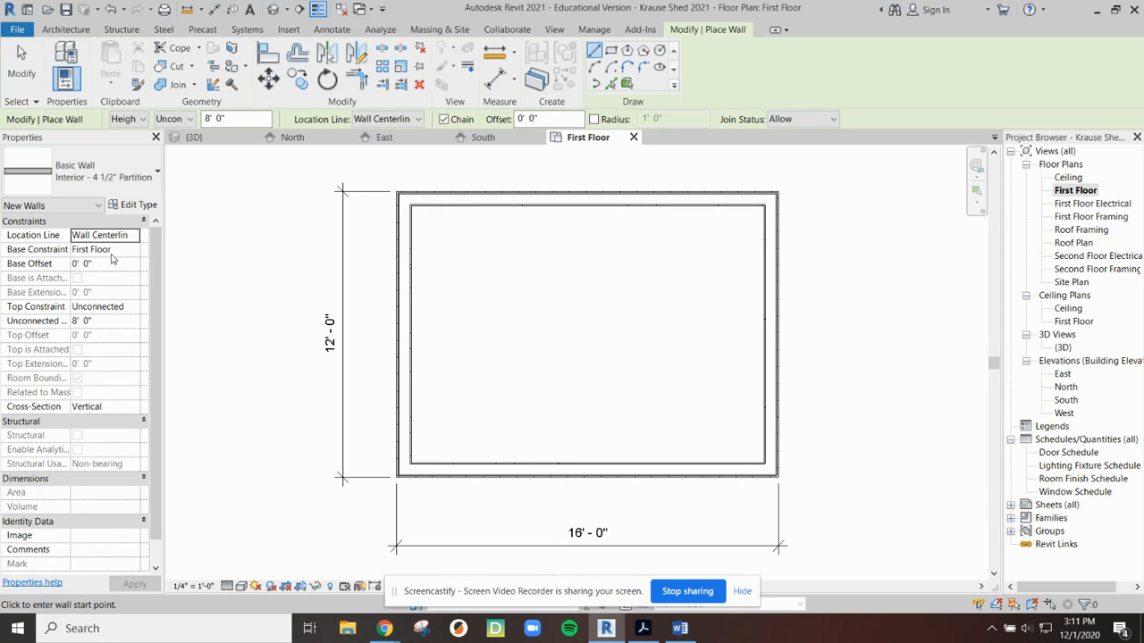
# Check the new wall's location line and base constraint options, keeping Wall Centerline and First Floor
pyautogui.click(131, 236)
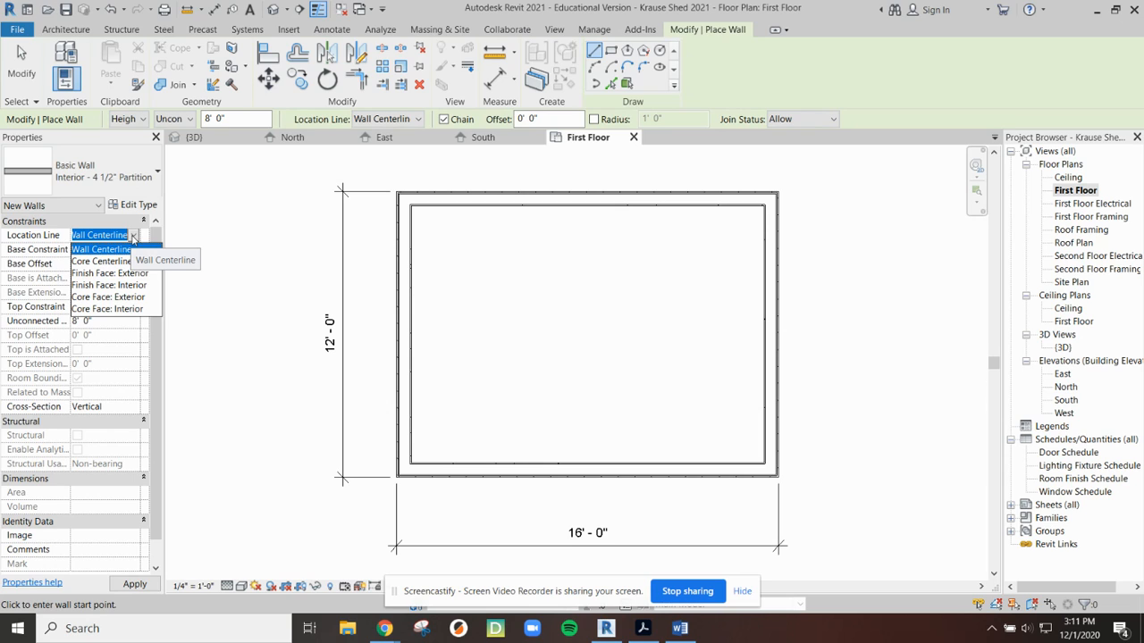
pyautogui.click(132, 236)
pyautogui.click(132, 255)
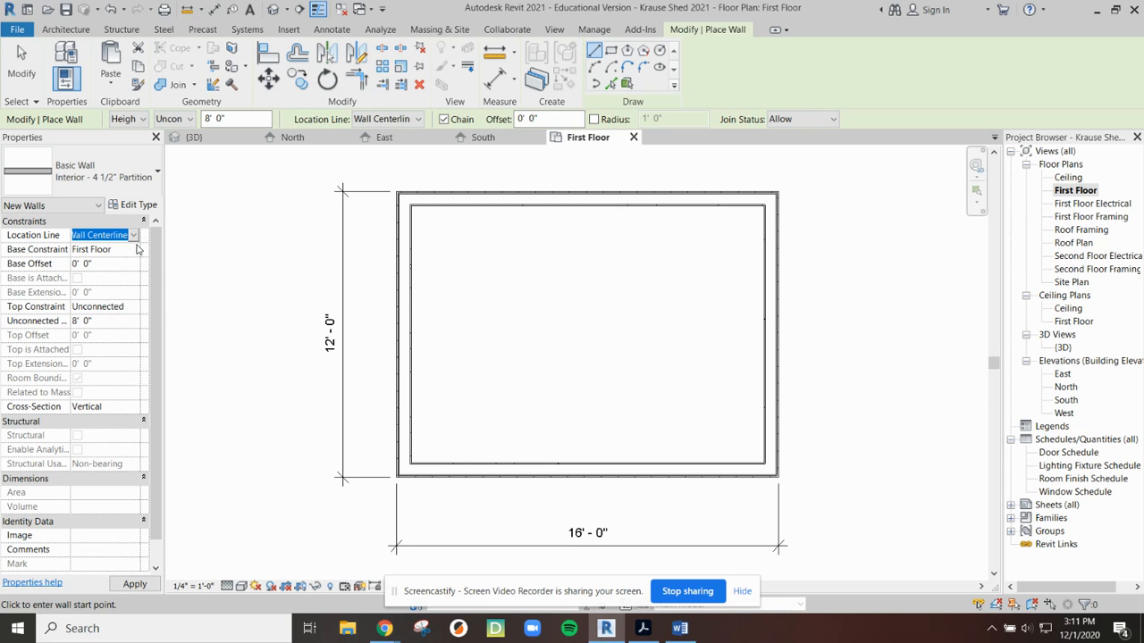
pyautogui.click(134, 254)
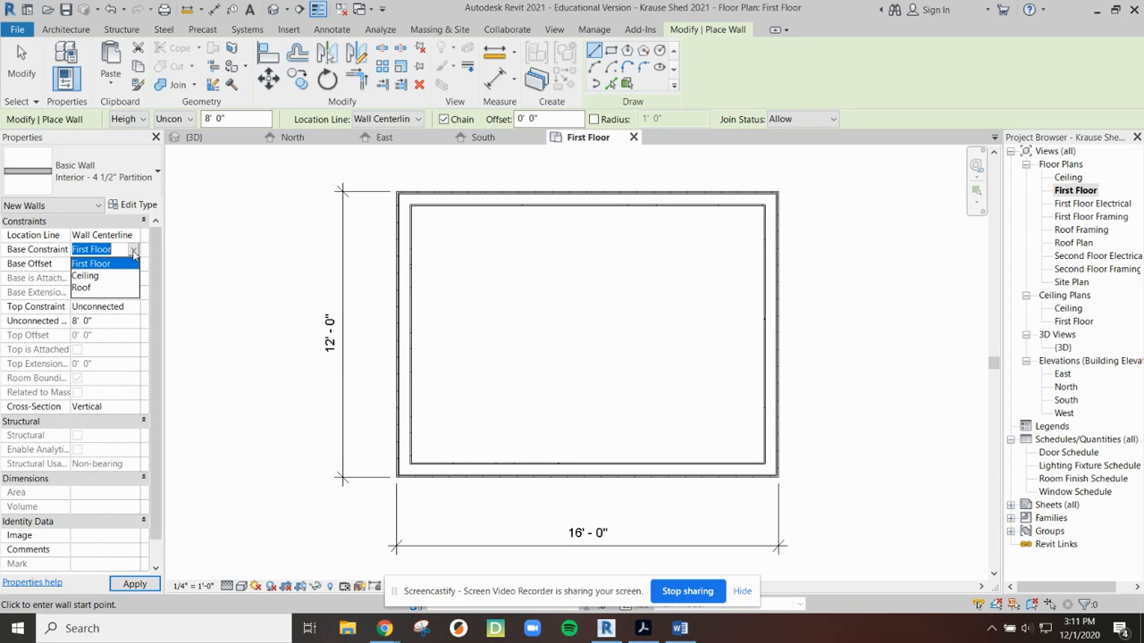
pyautogui.click(134, 253)
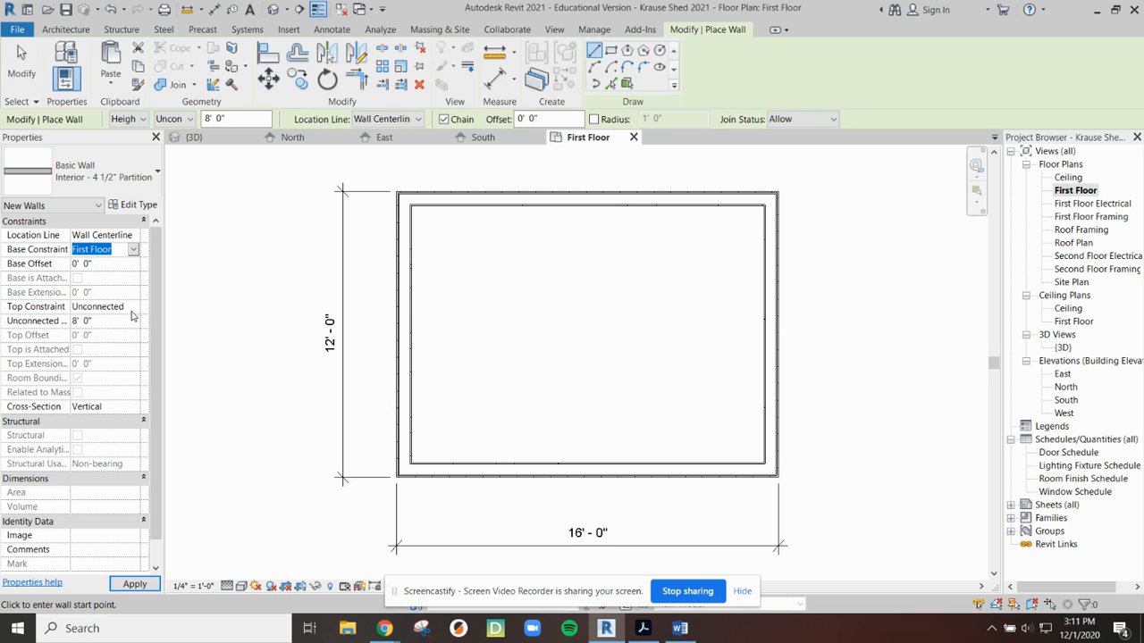
pyautogui.click(124, 310)
pyautogui.click(132, 307)
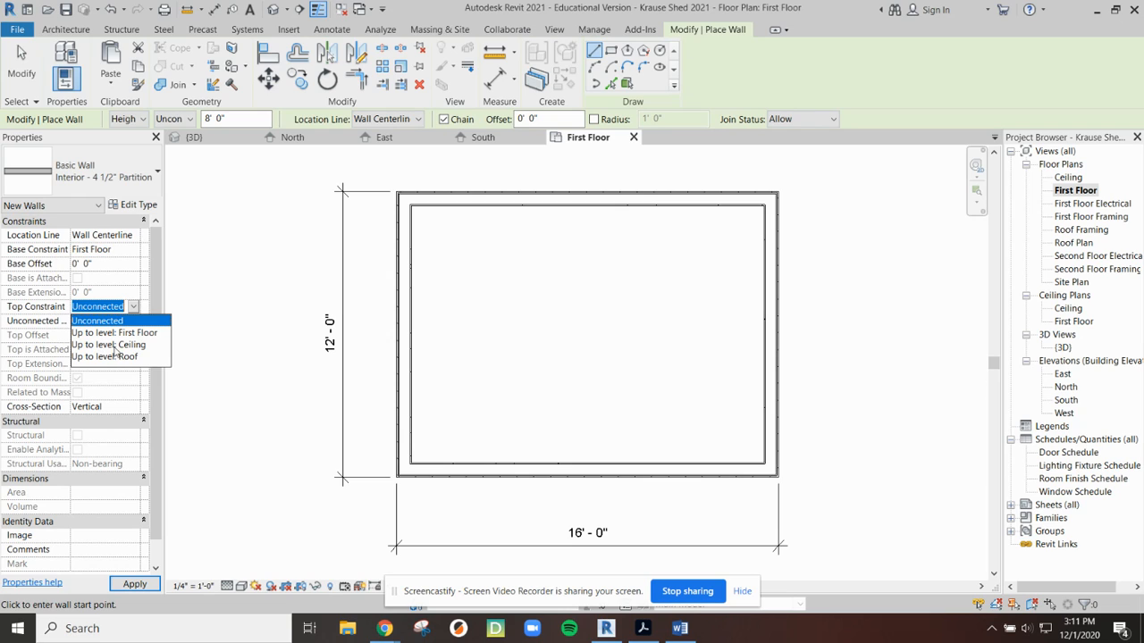
pyautogui.click(134, 345)
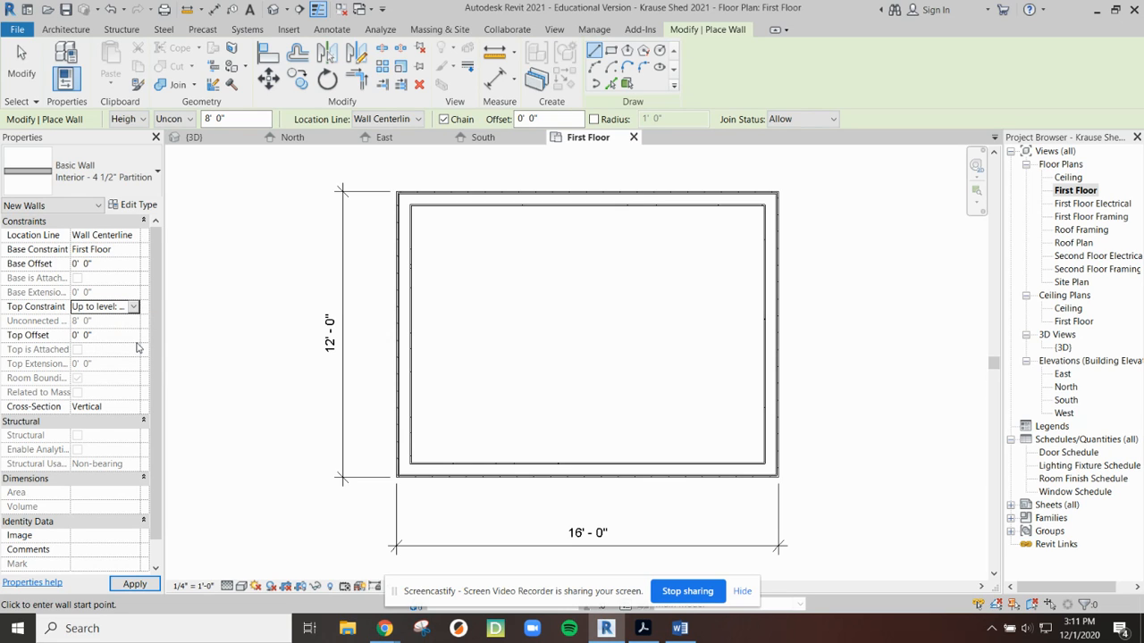
pyautogui.click(134, 308)
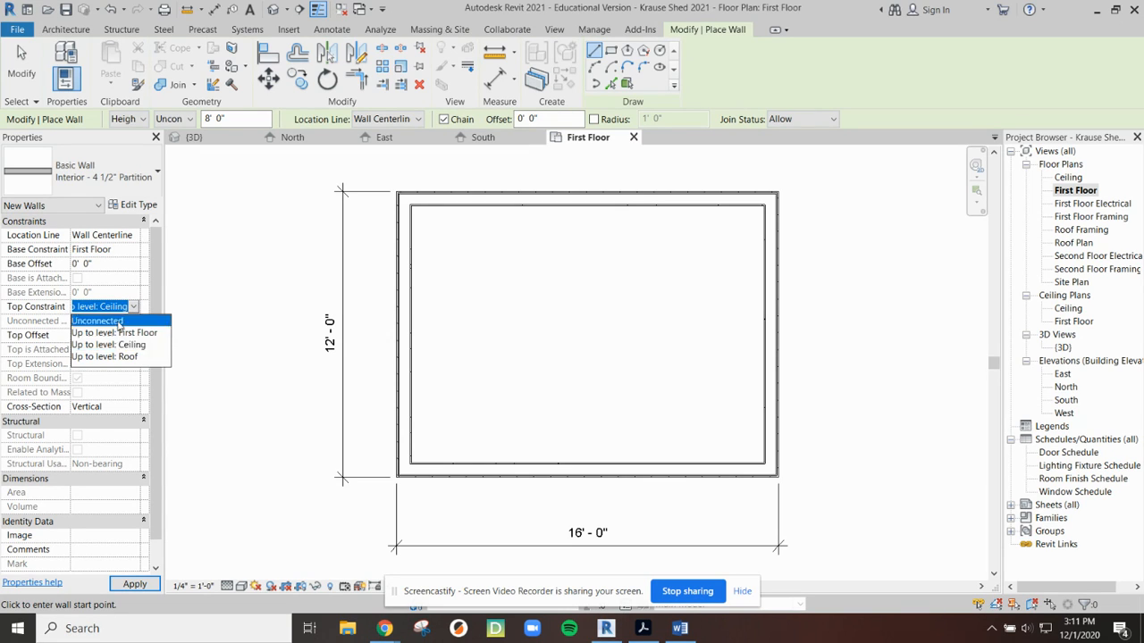
pyautogui.click(116, 322)
pyautogui.click(114, 322)
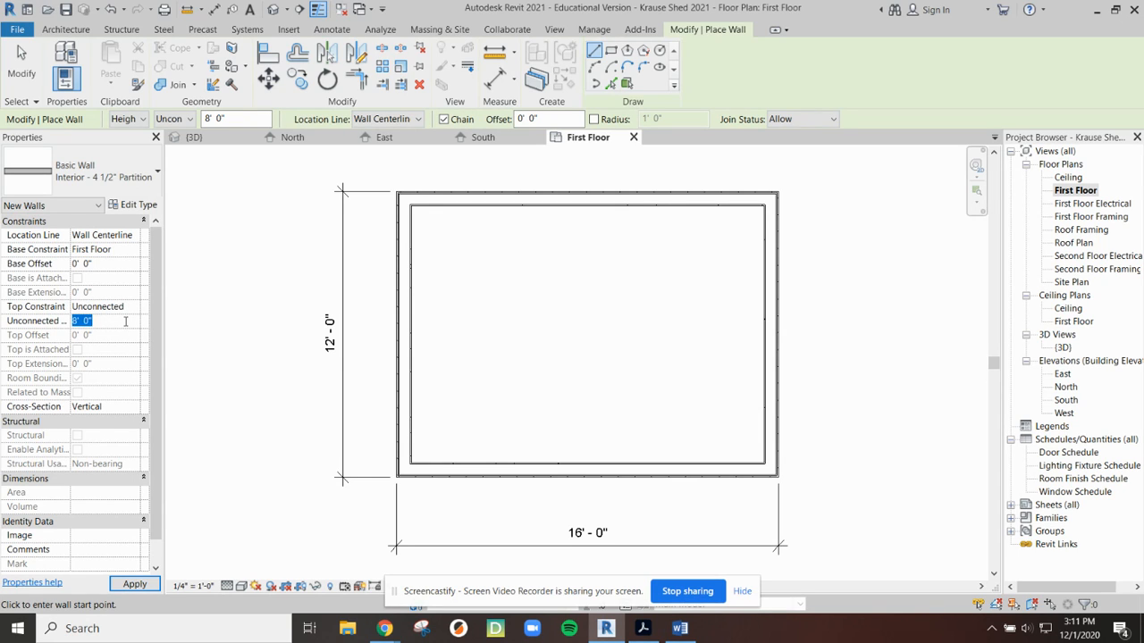
# Set the new partition wall's top constraint to Up to level: Ceiling
pyautogui.click(127, 309)
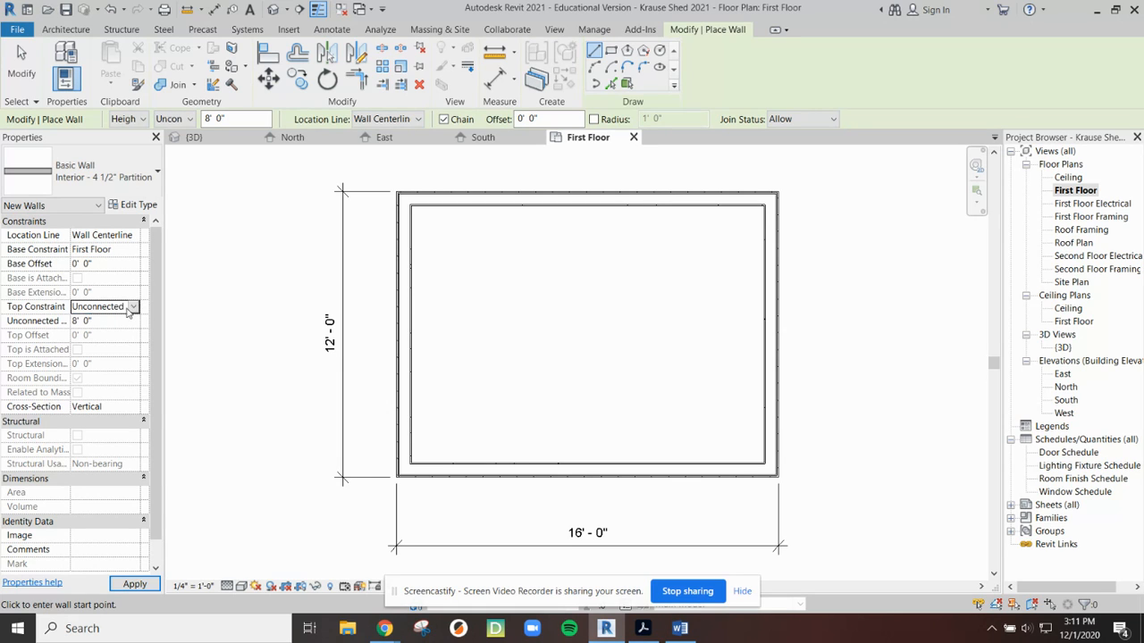
pyautogui.click(134, 307)
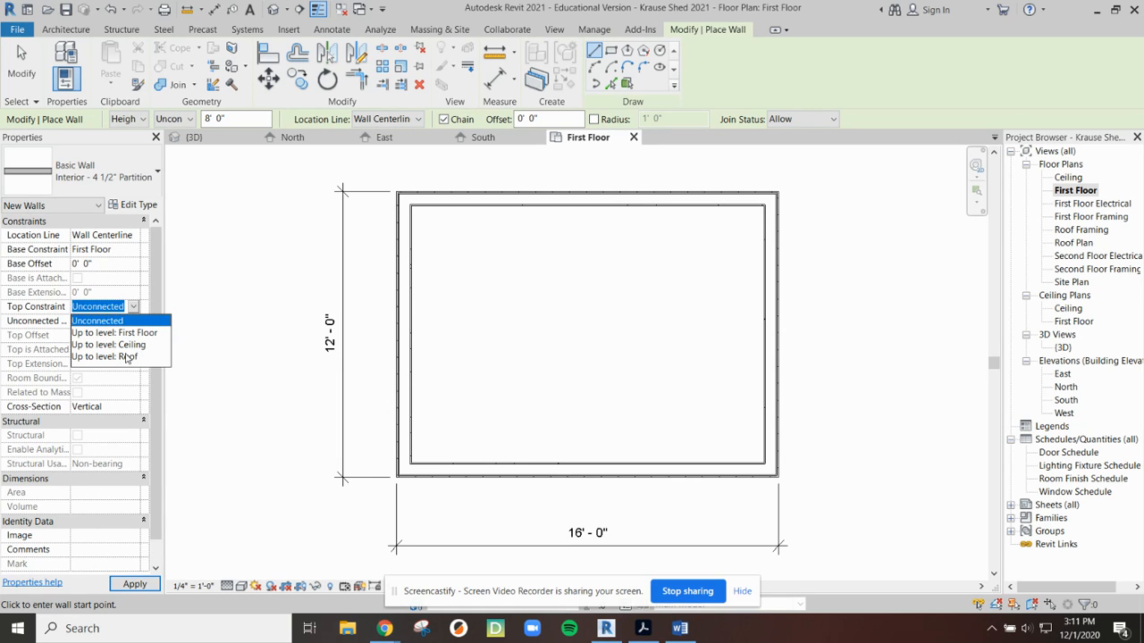
pyautogui.click(125, 345)
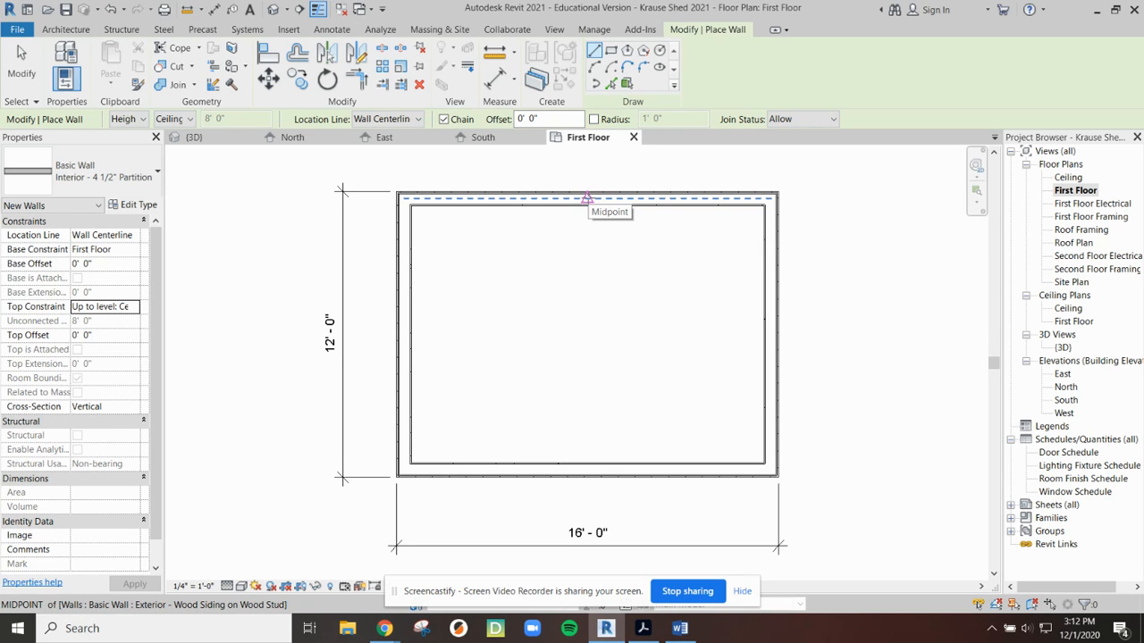
# Draw a vertical partition about 8' 6" long from the midpoint of the upper exterior wall into the shed
pyautogui.click(586, 199)
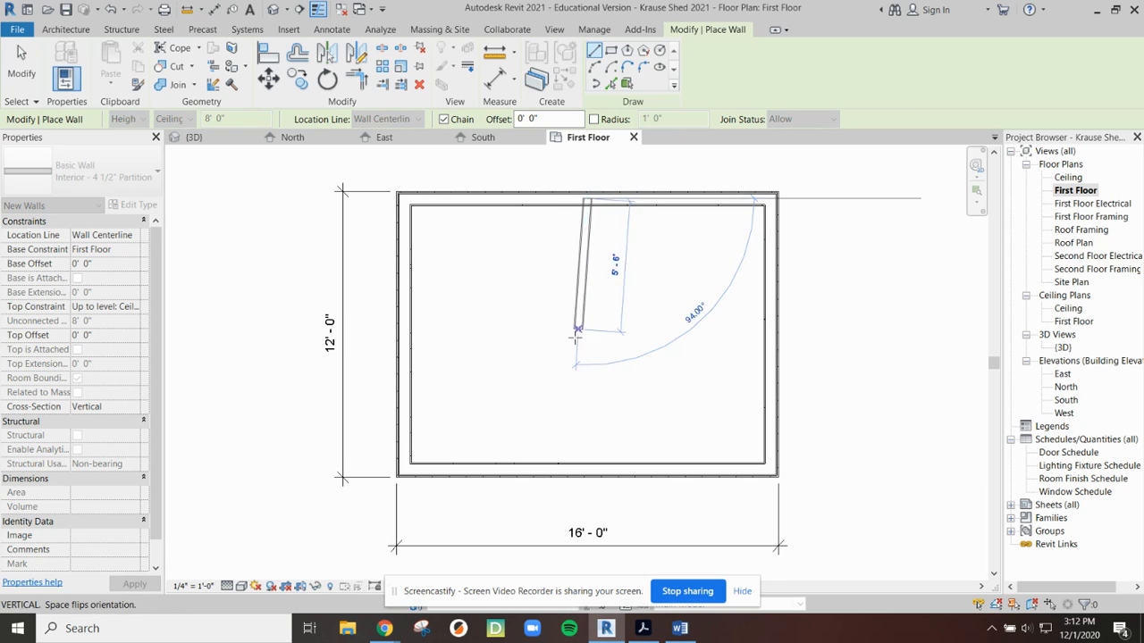
pyautogui.click(590, 401)
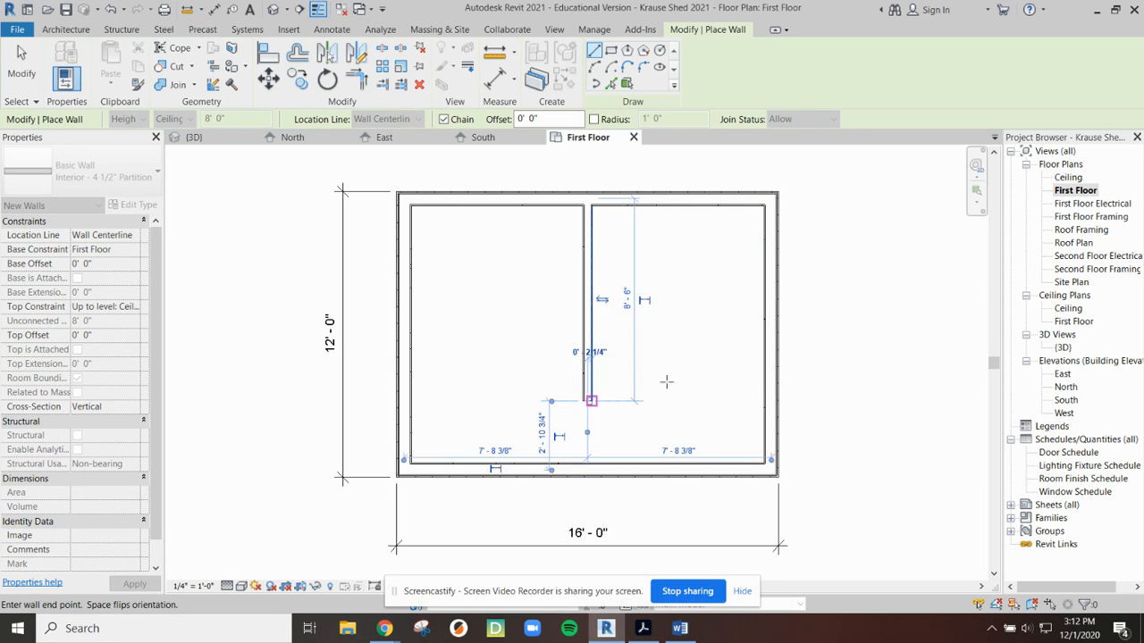
pyautogui.press('Escape')
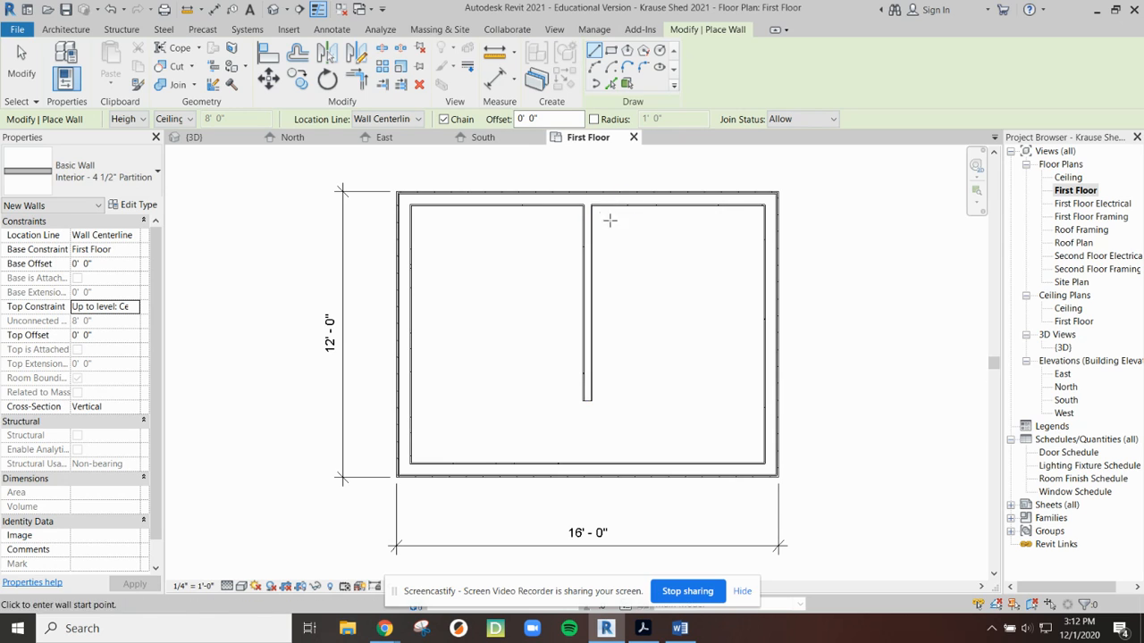
# Draw a horizontal partition about 7' 8 3/8" long from the midpoint of the 12' exterior wall on the plan's right side to the vertical partition
pyautogui.click(587, 205)
pyautogui.press('Escape')
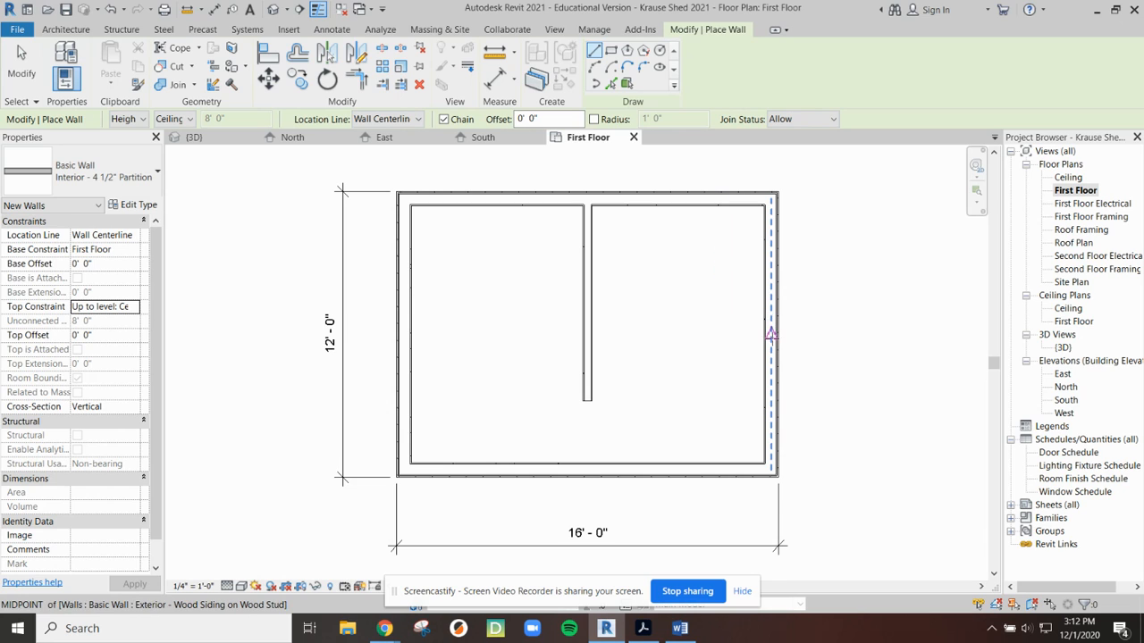
pyautogui.click(770, 335)
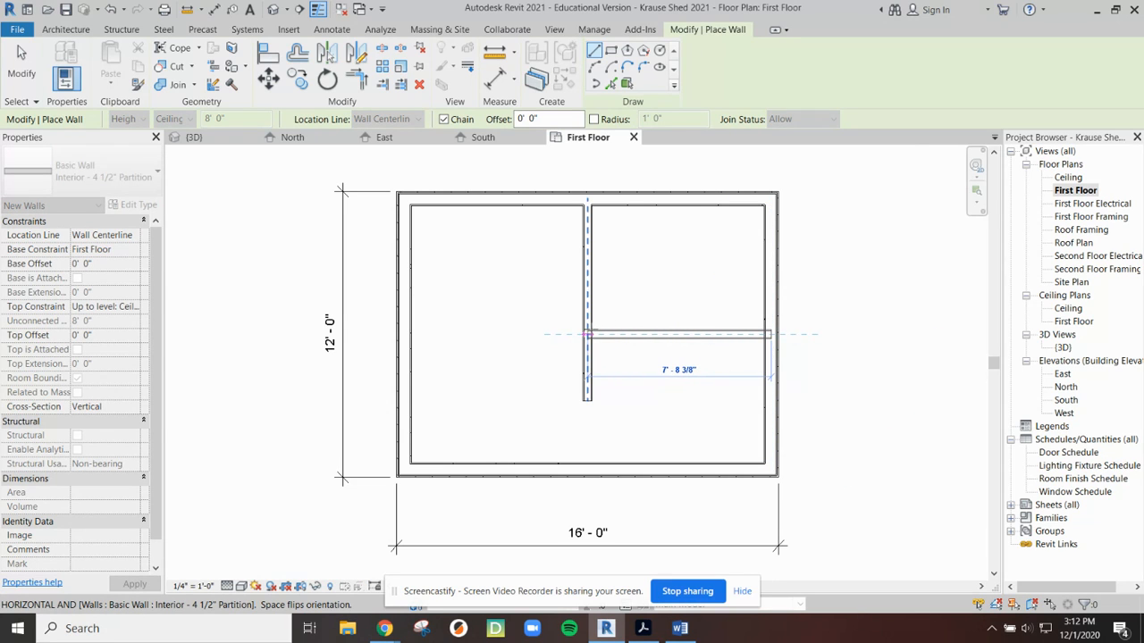
pyautogui.scroll(2, 588, 334)
pyautogui.click(590, 331)
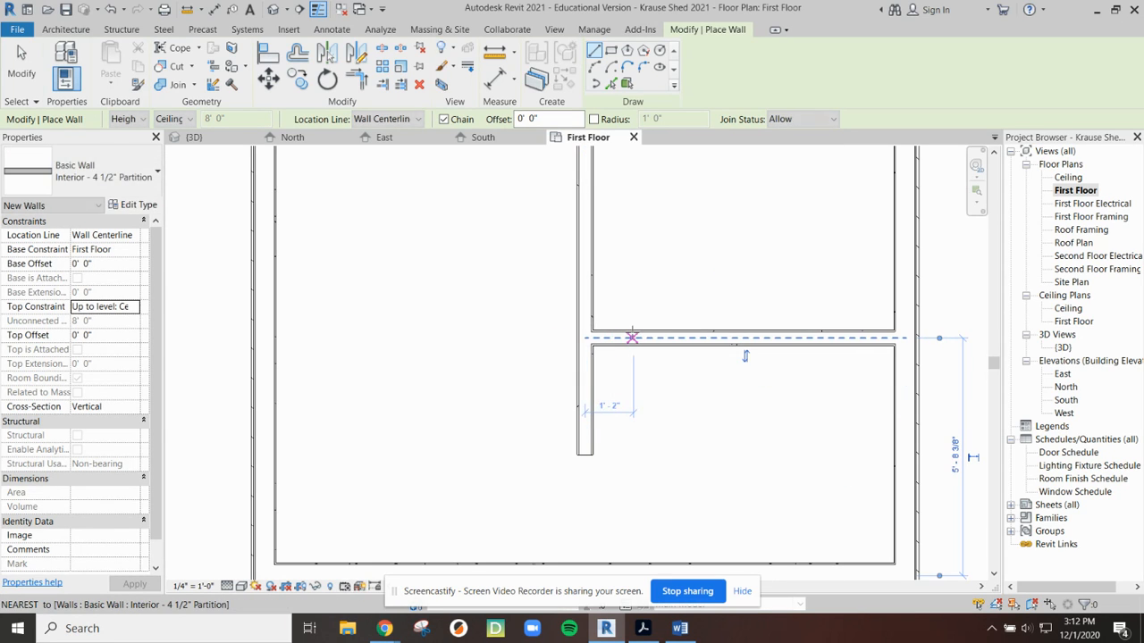
pyautogui.scroll(-1, 657, 345)
pyautogui.press('Escape')
pyautogui.press('Escape')
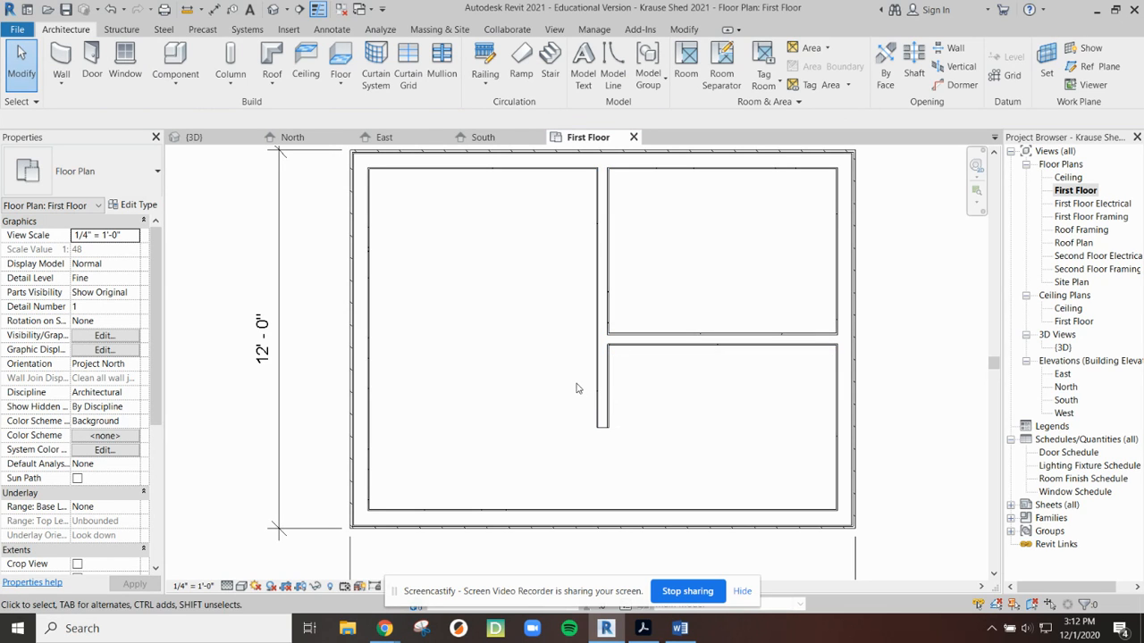
# Try to shorten the vertical partition by moving its lower end to the horizontal partition, and undo the change
pyautogui.click(606, 420)
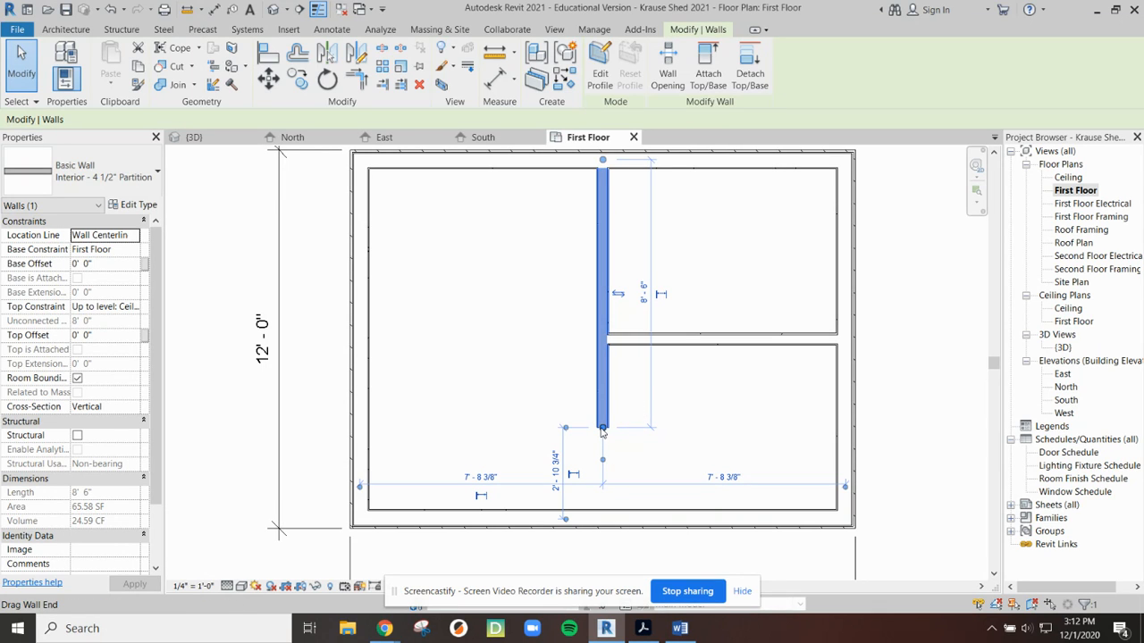
pyautogui.moveTo(603, 430); pyautogui.dragTo(603, 339)
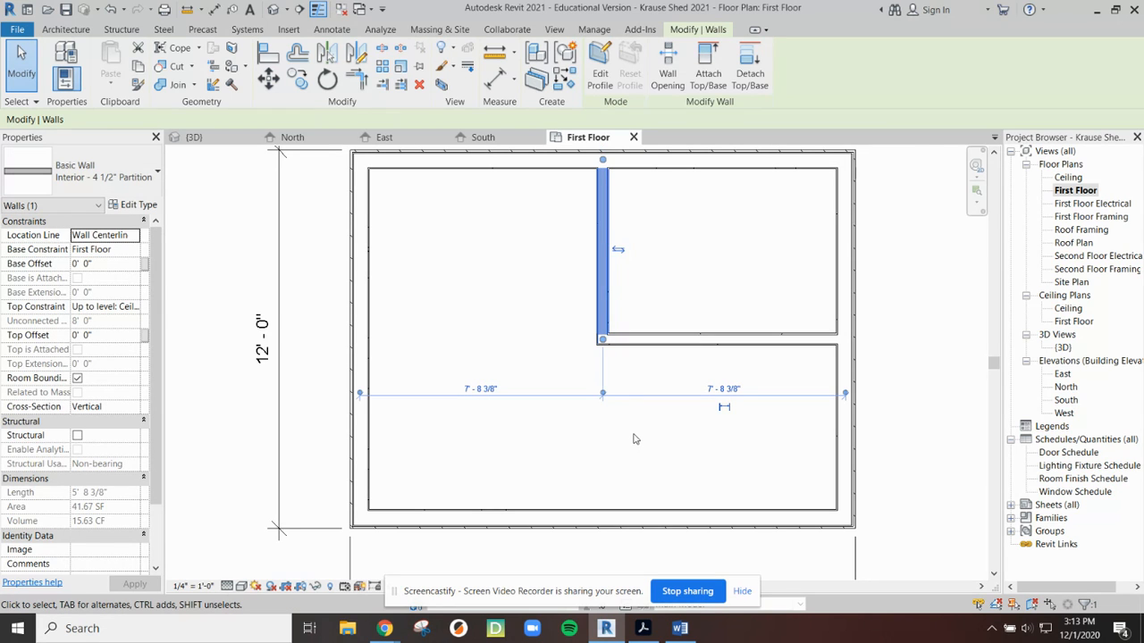
pyautogui.click(632, 439)
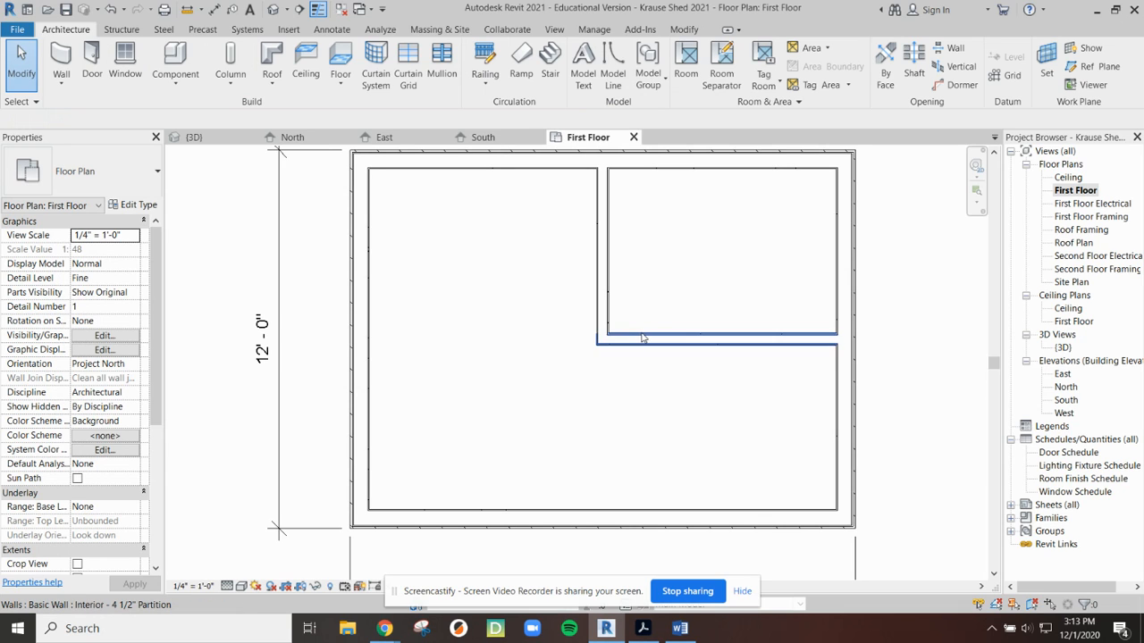
pyautogui.hotkey('ctrl', 'z')
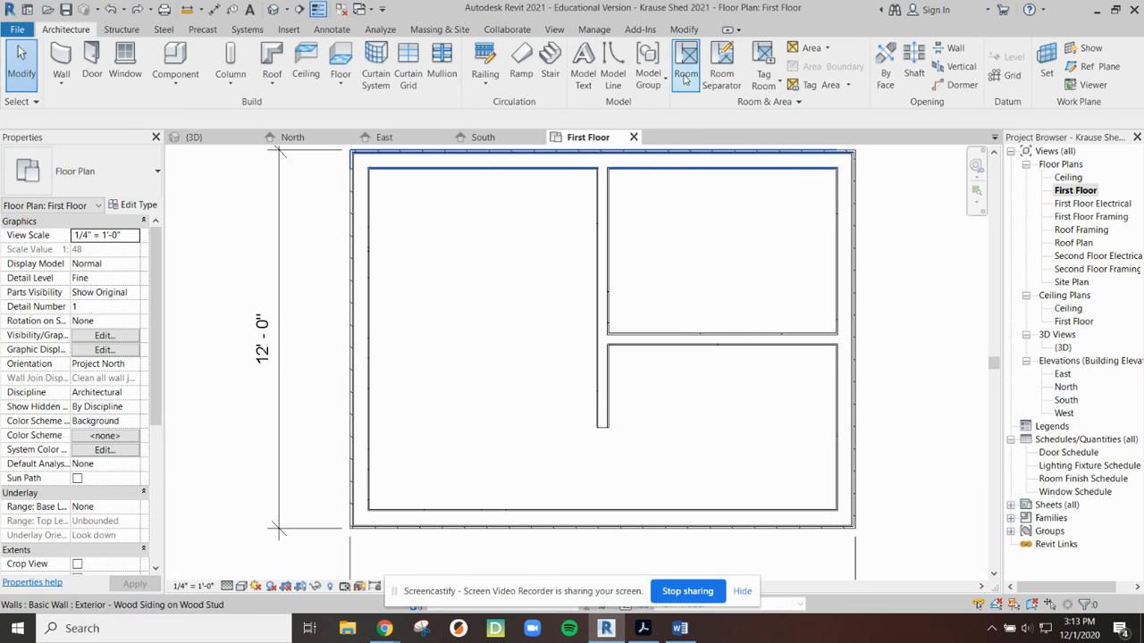
# Trim the vertical and horizontal partitions to a corner with Trim/Extend to Corner, keeping the vertical partition's upper part
pyautogui.click(685, 30)
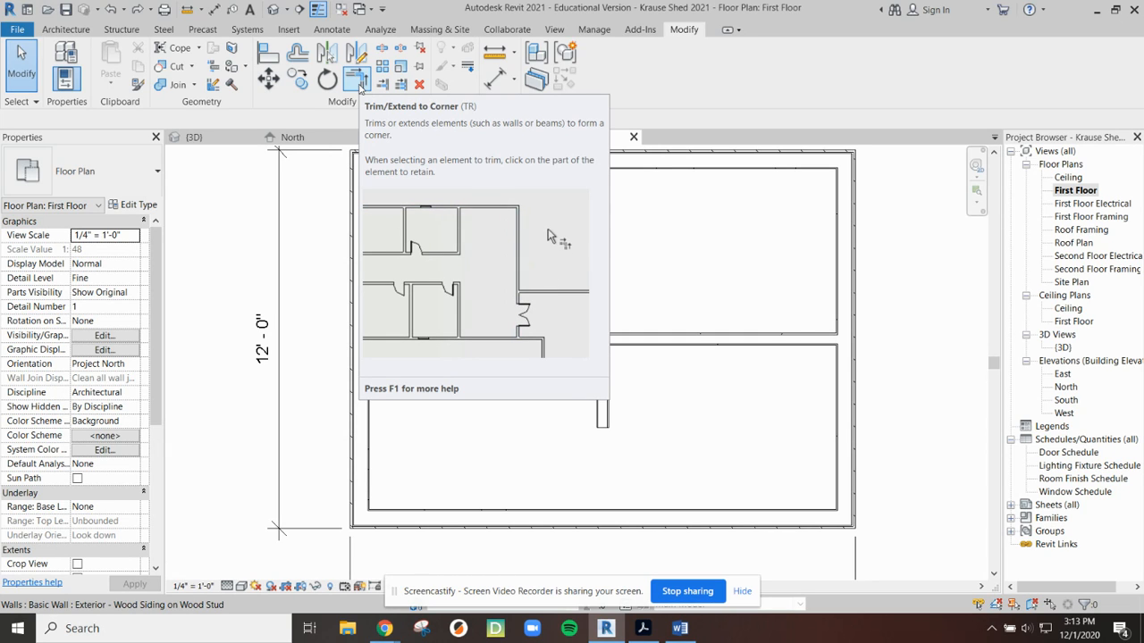
pyautogui.click(357, 80)
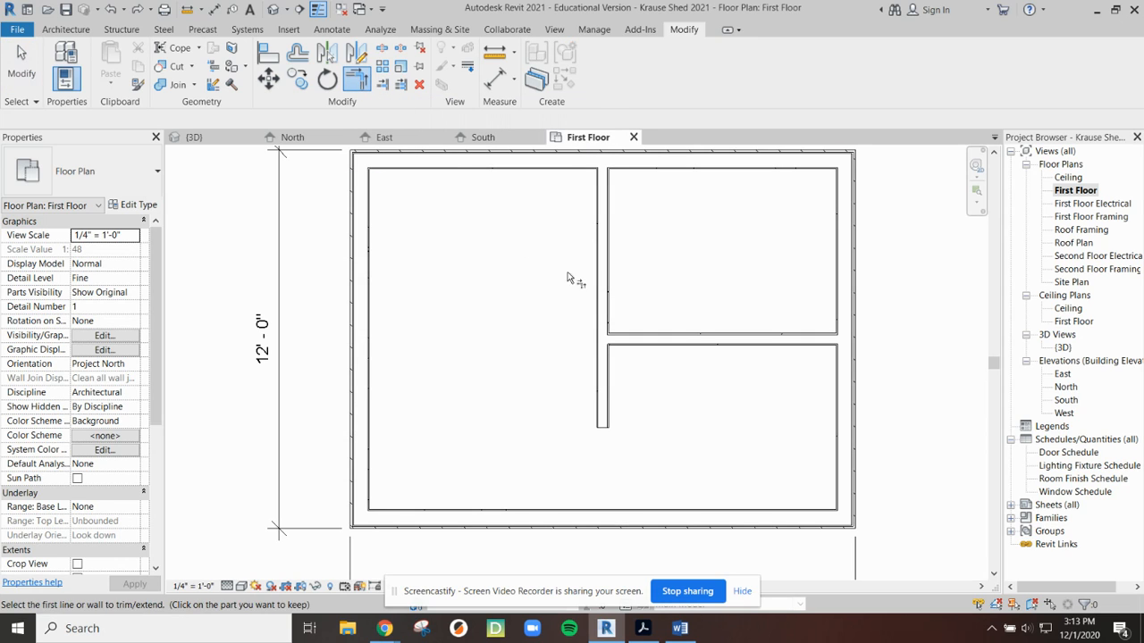
pyautogui.click(602, 282)
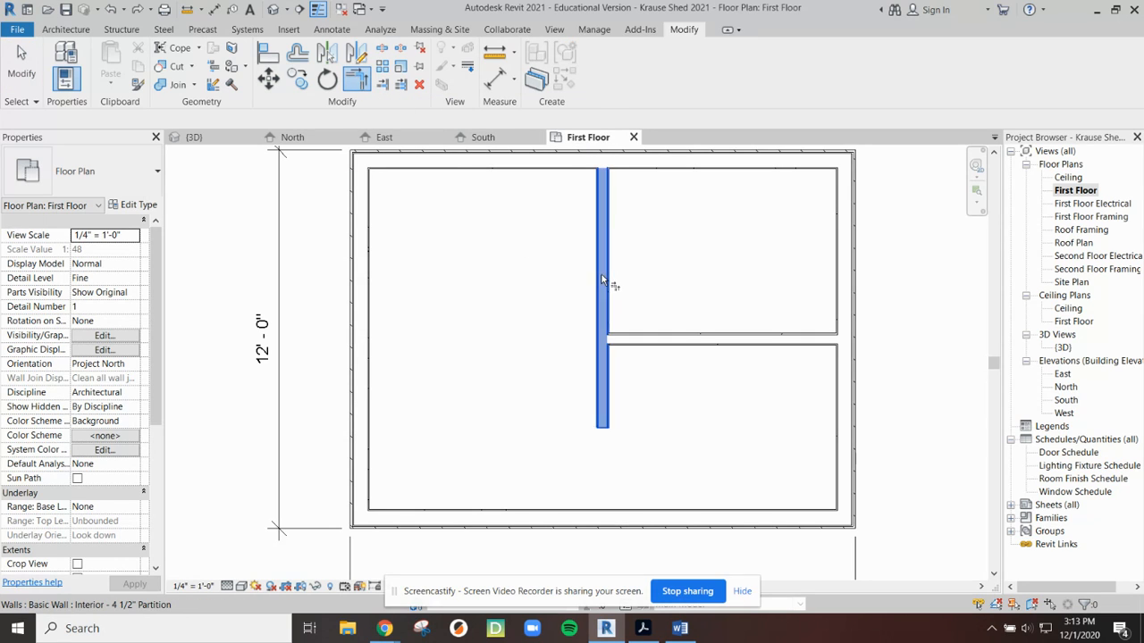
pyautogui.click(674, 343)
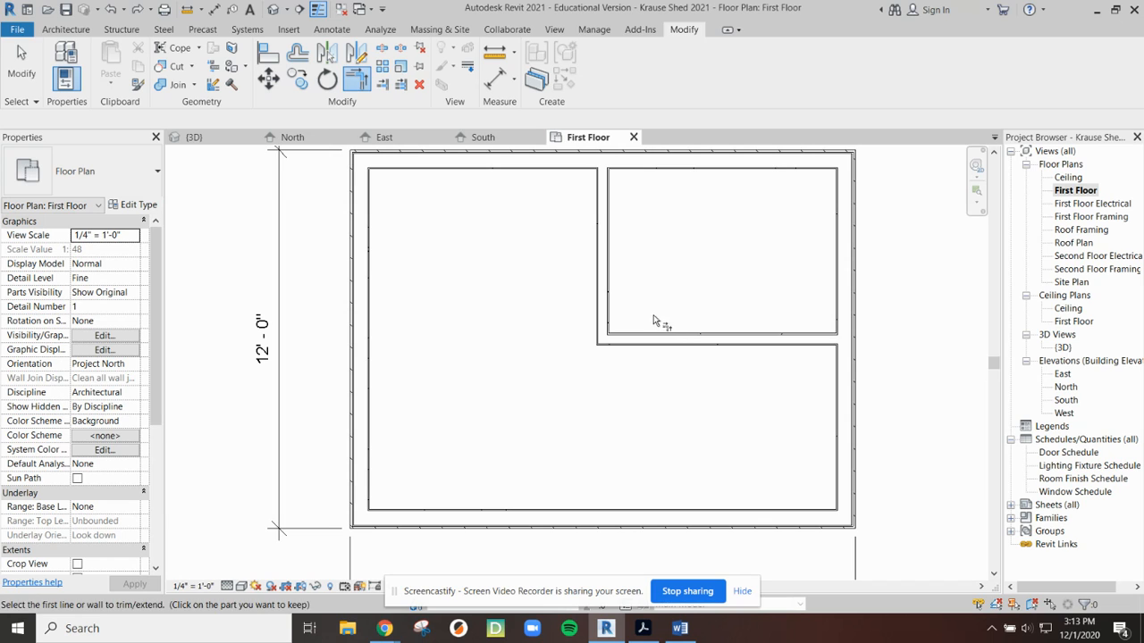
pyautogui.press('Escape')
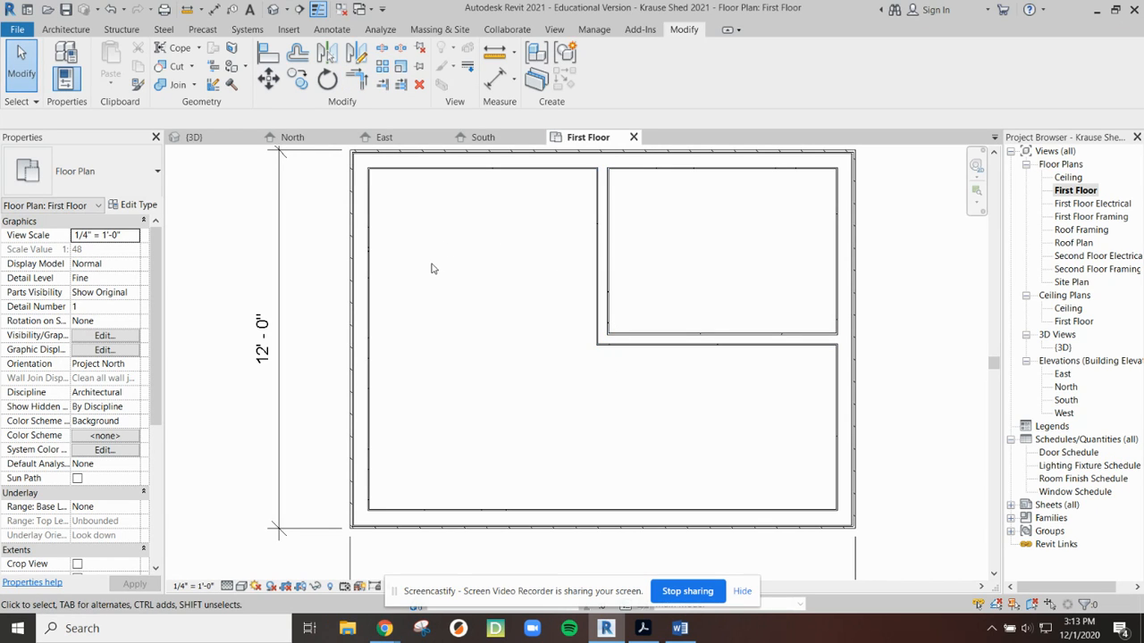
# Inspect the partition walls from above in the 3D view, and return to the First Floor plan
pyautogui.scroll(-2, 432, 268)
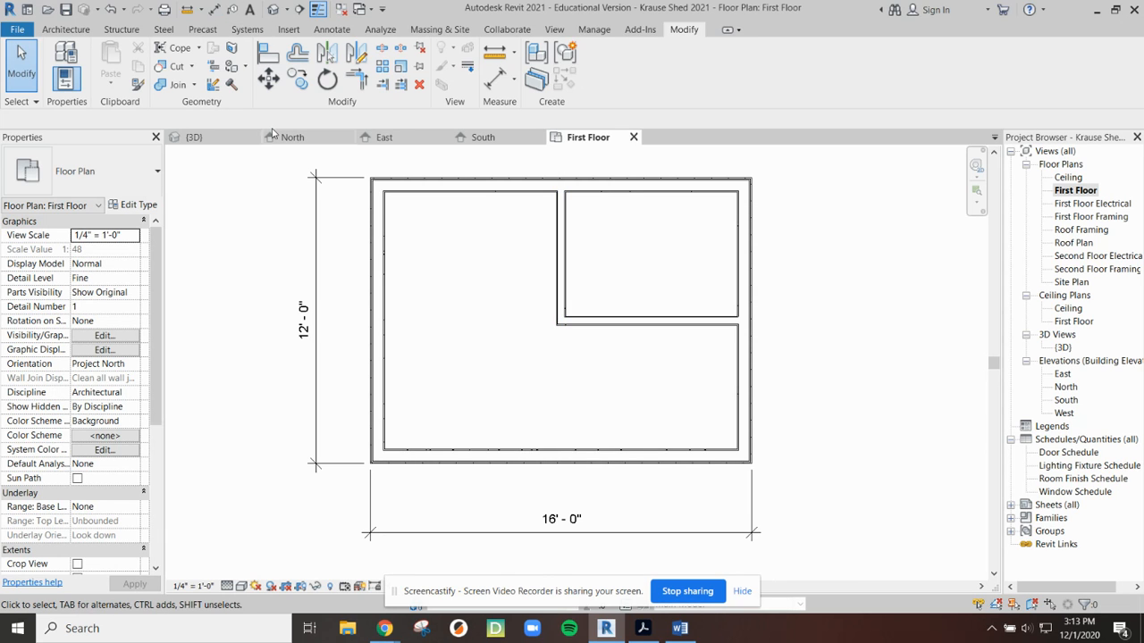
pyautogui.click(212, 138)
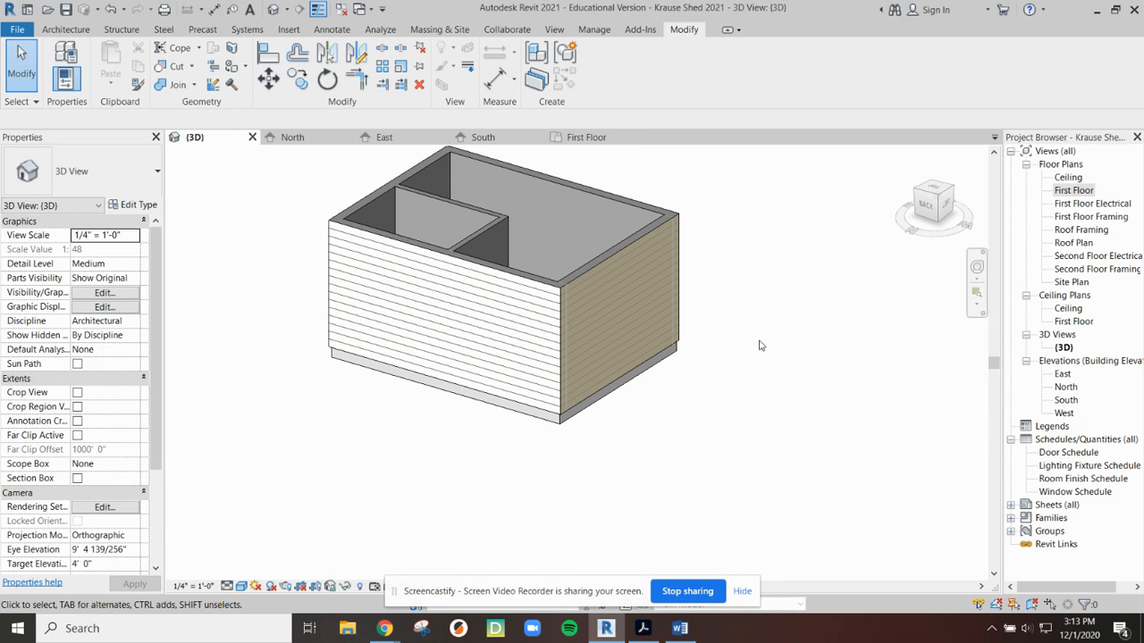
pyautogui.moveTo(758, 254)
pyautogui.keyDown('shift'); pyautogui.mouseDown(button='middle')
pyautogui.moveTo(748, 355)
pyautogui.moveTo(536, 447)
pyautogui.moveTo(380, 396)
pyautogui.moveTo(371, 240)
pyautogui.moveTo(411, 298)
pyautogui.moveTo(574, 239)
pyautogui.moveTo(754, 283)
pyautogui.moveTo(717, 327)
pyautogui.moveTo(712, 270)
pyautogui.moveTo(782, 318)
pyautogui.mouseUp(button='middle'); pyautogui.keyUp('shift')
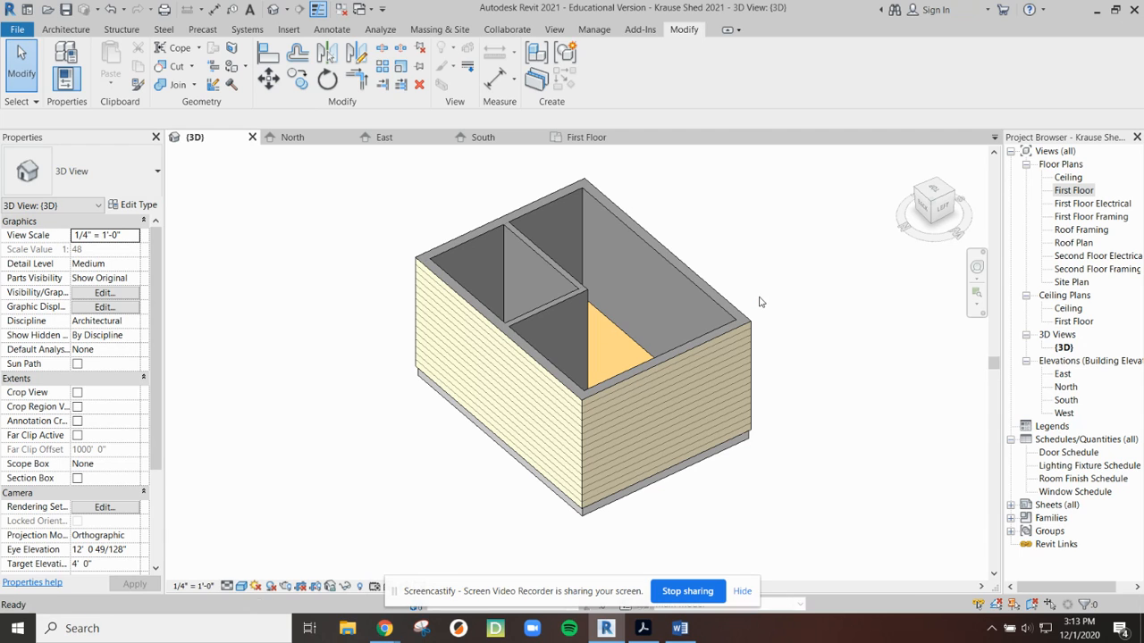
pyautogui.click(579, 139)
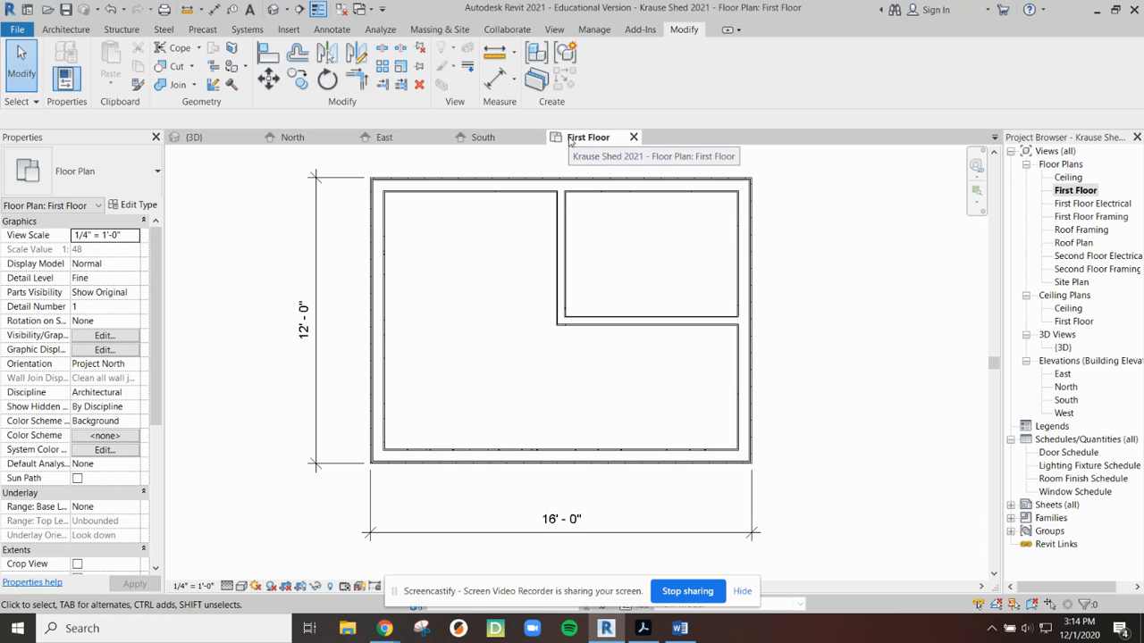
# Start the Door command and review the available door types, including Double-Glass 1, Single-Flush, Single-Raised Panel with Sidelights and Sliding-Closet
pyautogui.click(66, 29)
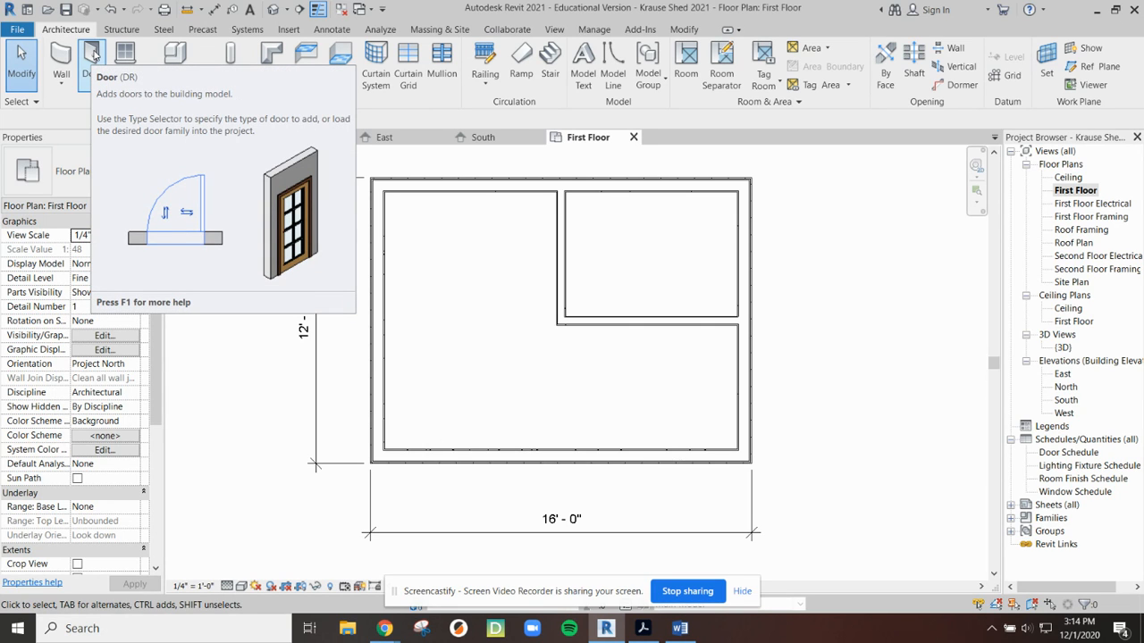
pyautogui.click(93, 54)
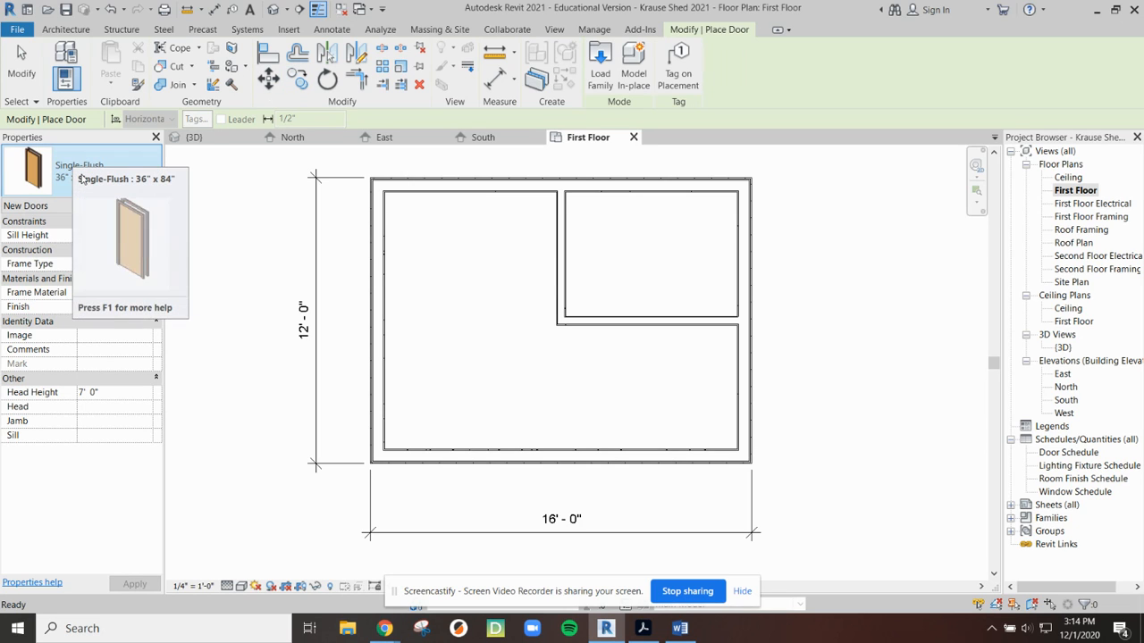
pyautogui.click(109, 174)
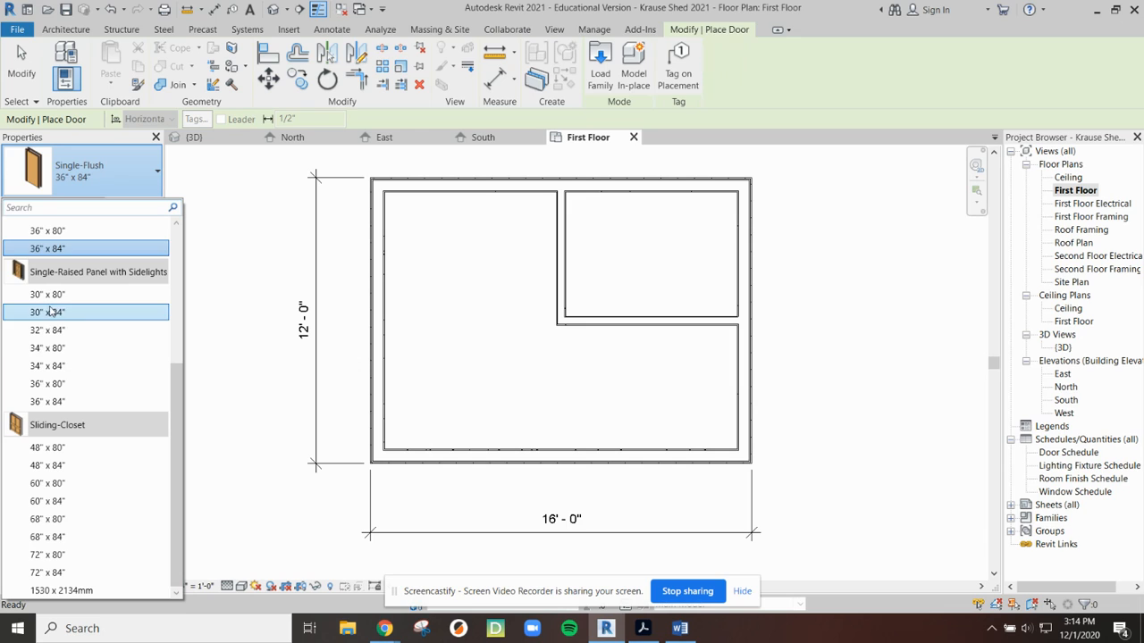
pyautogui.scroll(2, 81, 356)
pyautogui.scroll(2, 84, 357)
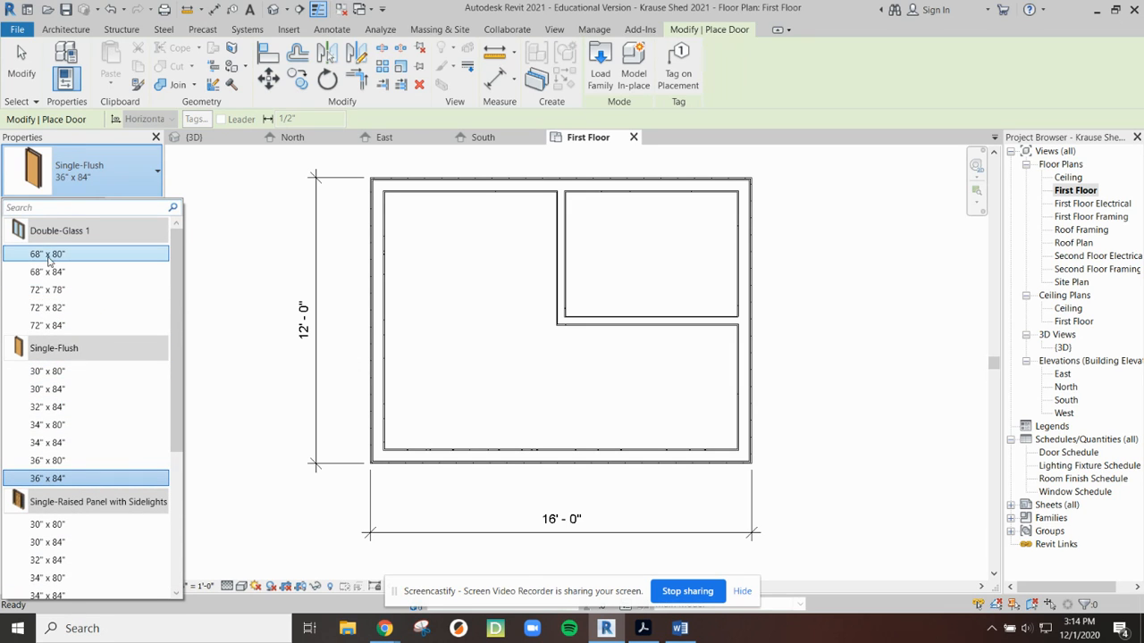
pyautogui.scroll(-4, 93, 335)
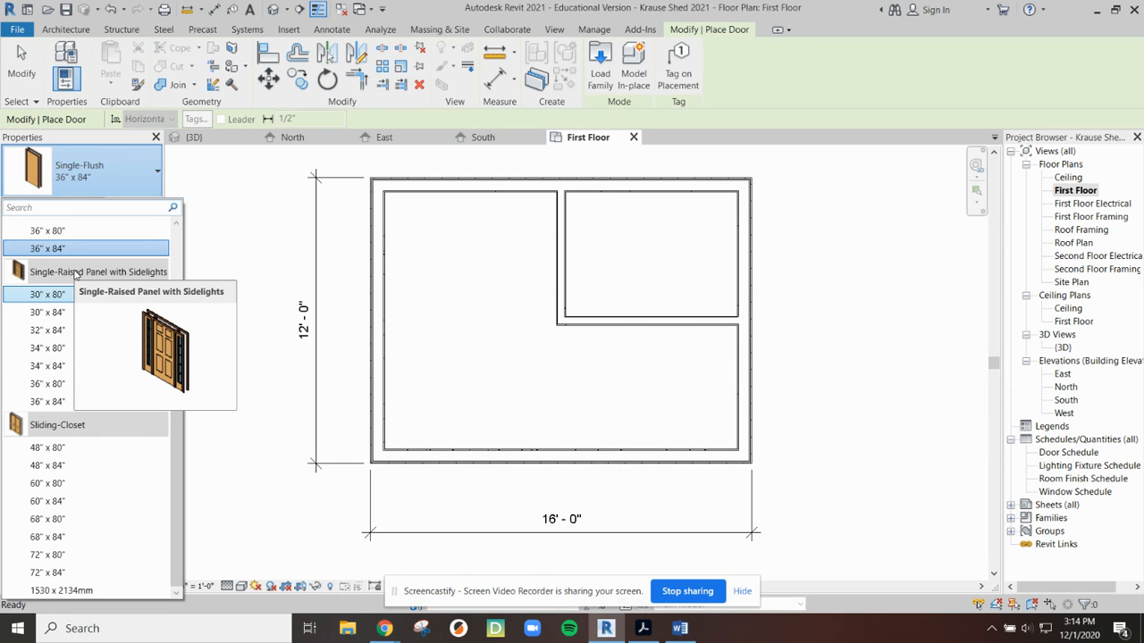
pyautogui.scroll(3, 76, 275)
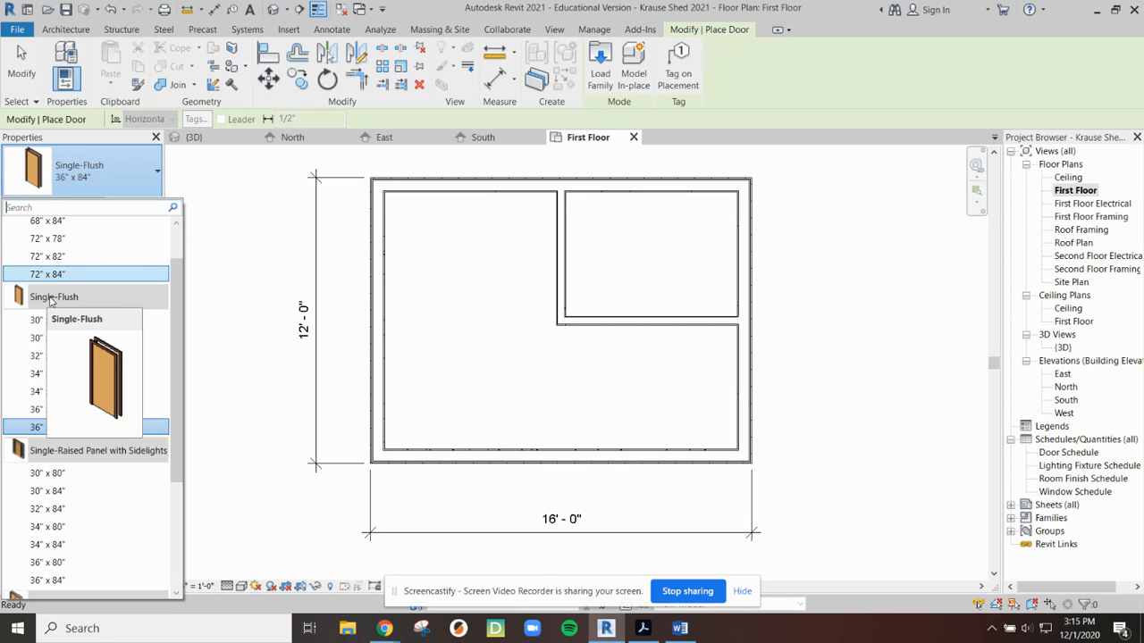
pyautogui.scroll(2, 49, 302)
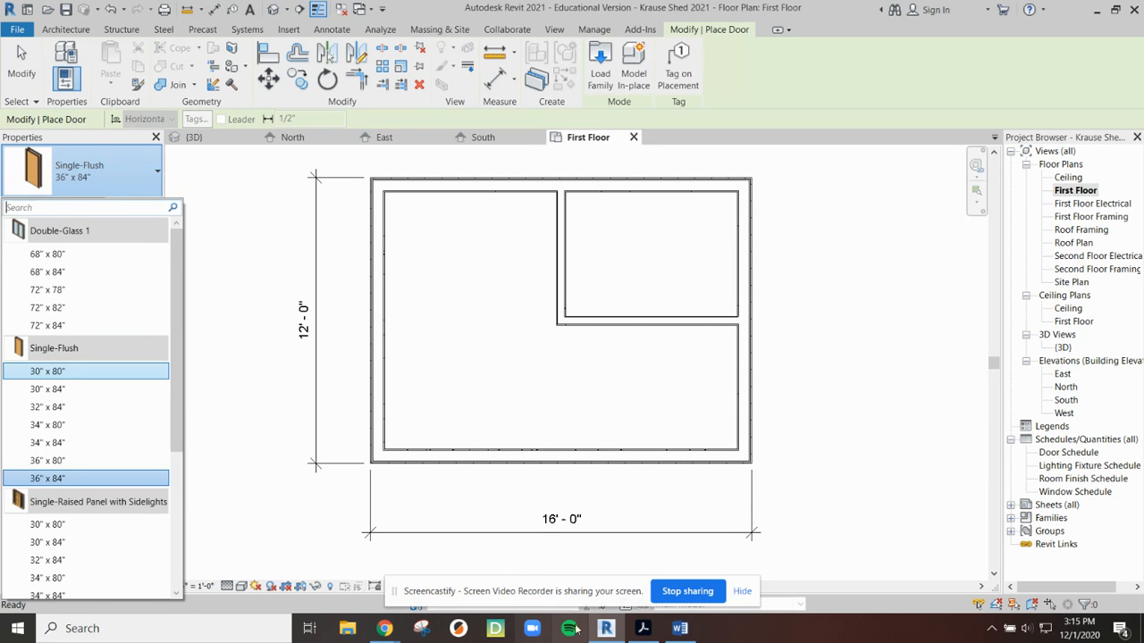
# Switch to the shed drawing PDF in Adobe Acrobat, examine the interior door and double entry door locations, and return to Revit
pyautogui.click(643, 629)
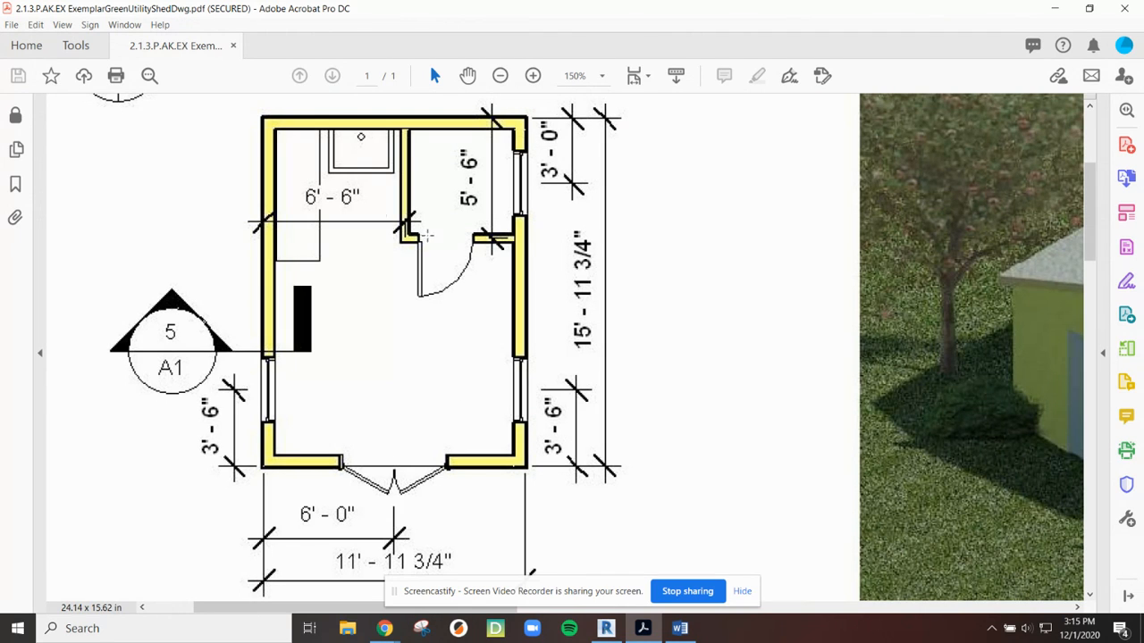
pyautogui.moveTo(386, 213); pyautogui.dragTo(510, 286)
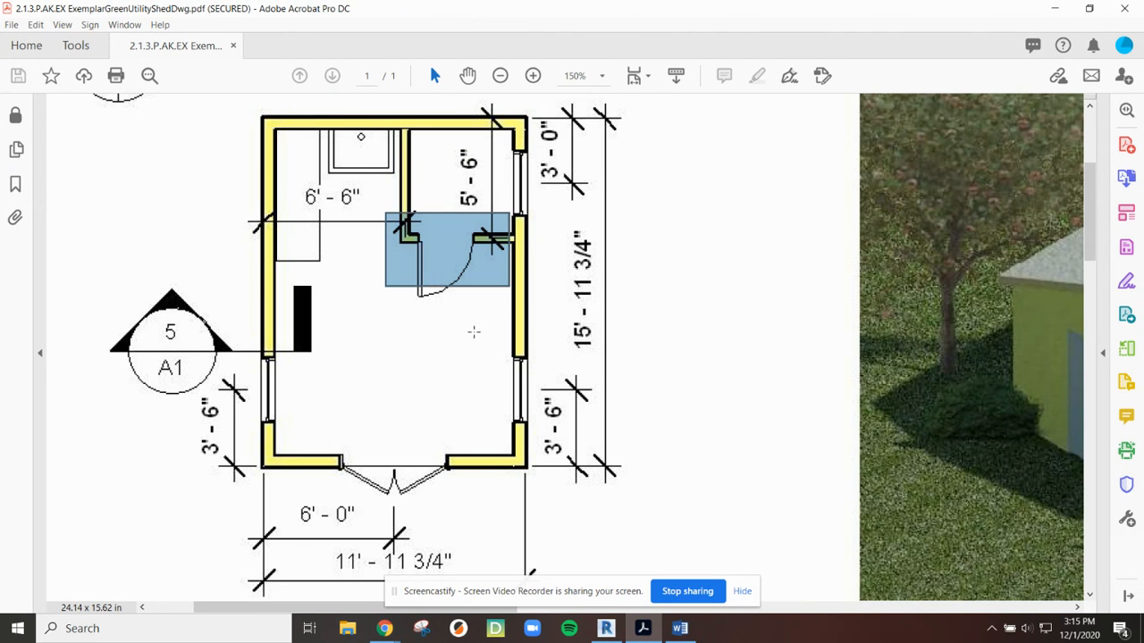
pyautogui.moveTo(332, 442); pyautogui.dragTo(502, 524)
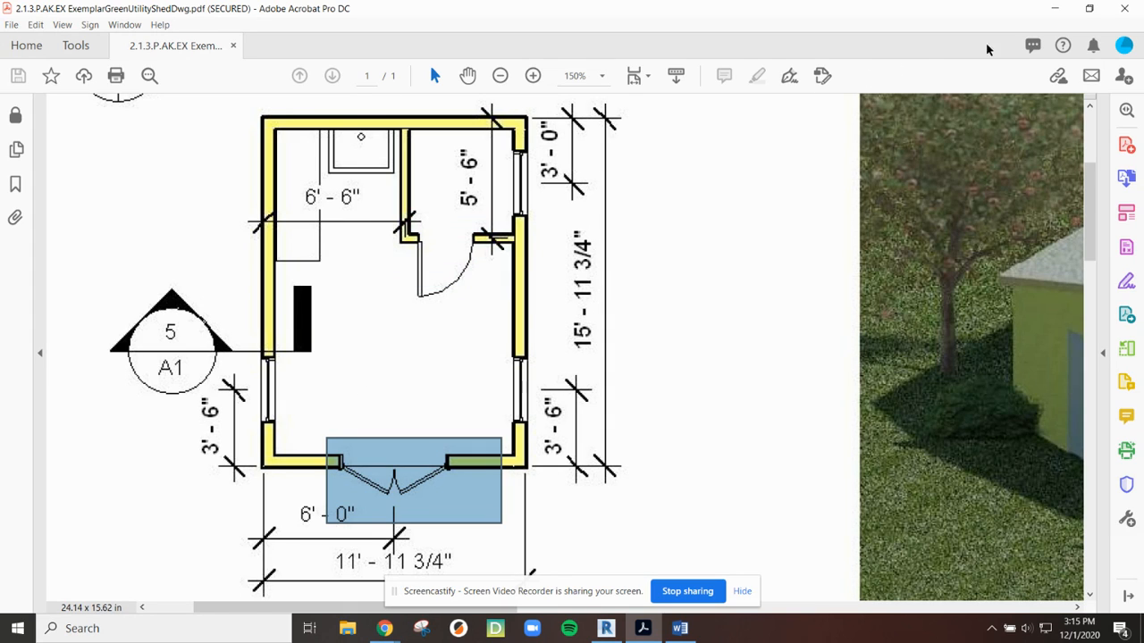
pyautogui.click(1055, 9)
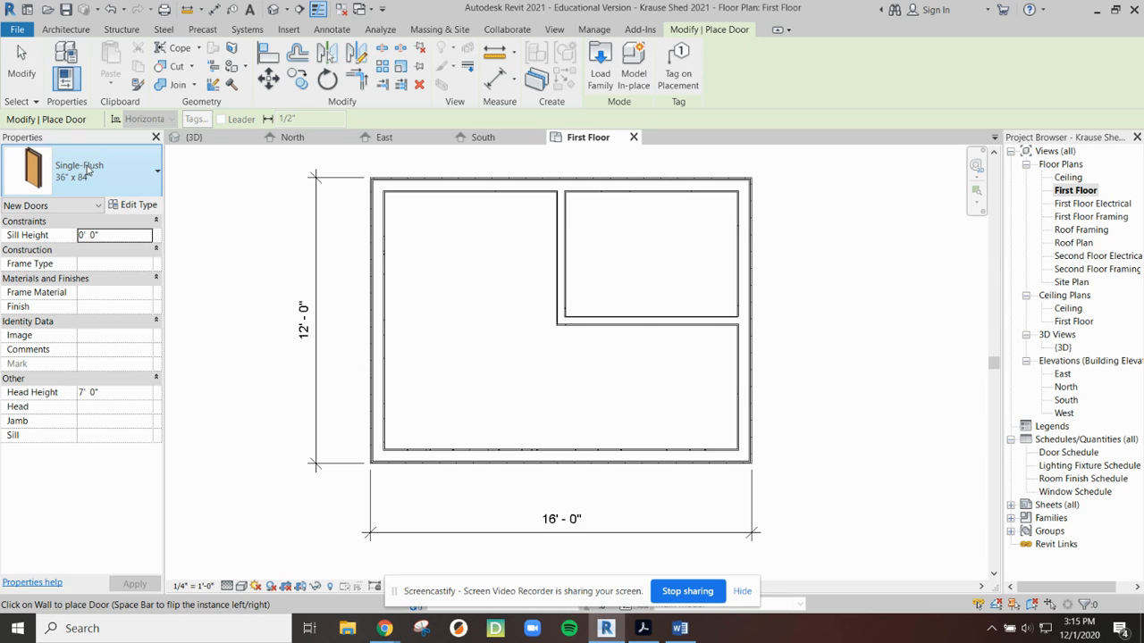
# Place a Single-Flush 36" x 80" door in the horizontal partition, centered 2' 0" from the vertical partition and swinging into the small room
pyautogui.click(97, 184)
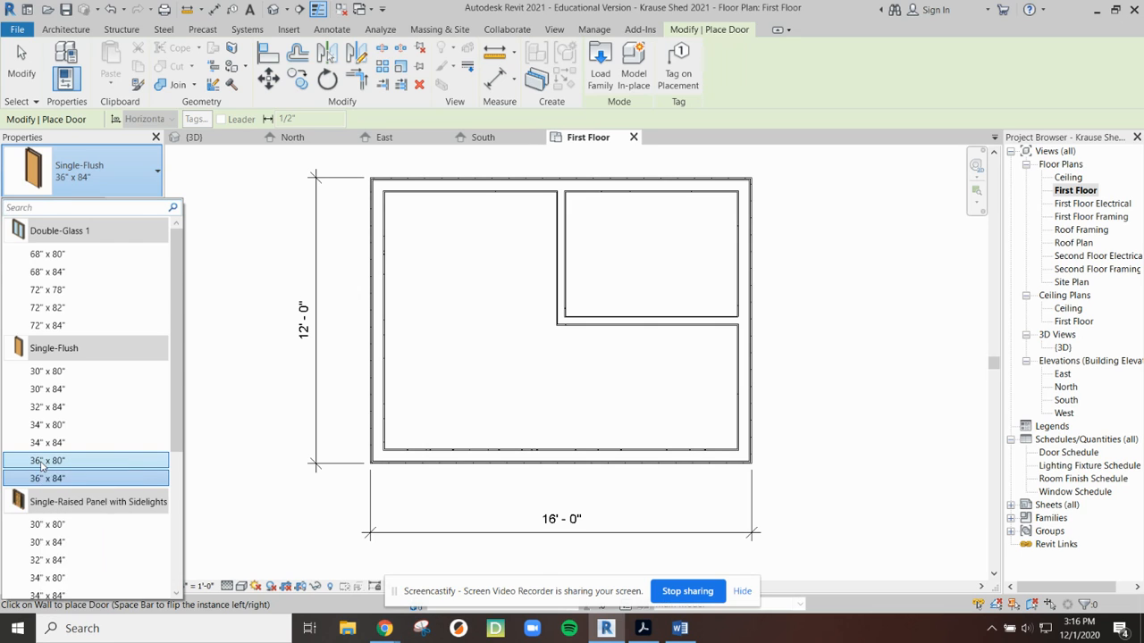
pyautogui.click(42, 461)
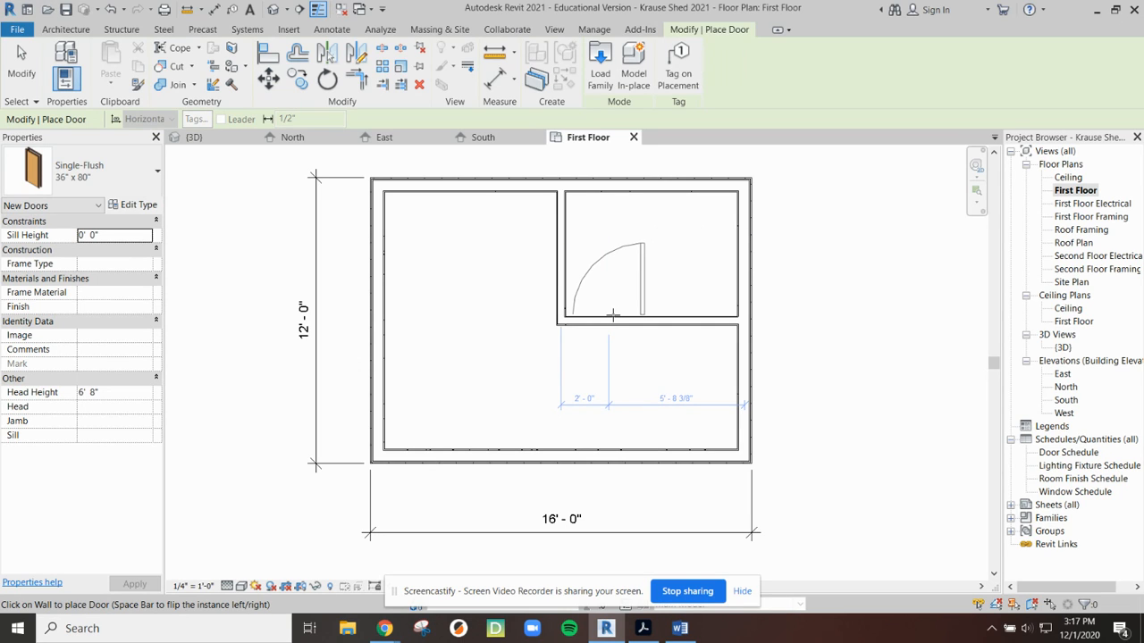
pyautogui.click(613, 315)
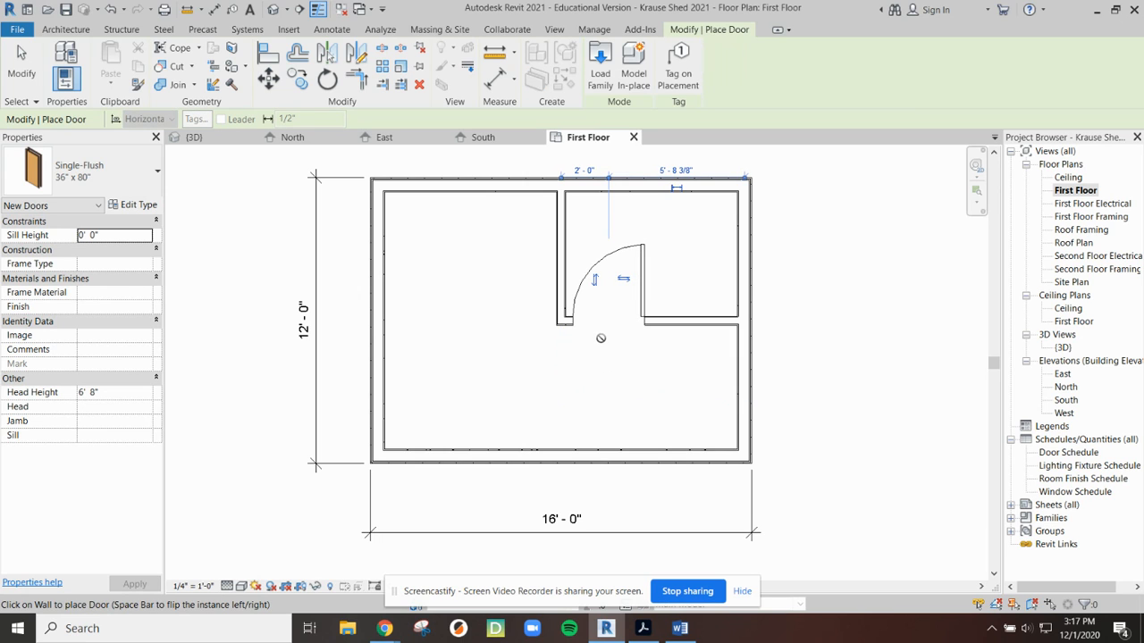
pyautogui.scroll(-1, 625, 285)
pyautogui.scroll(5, 626, 283)
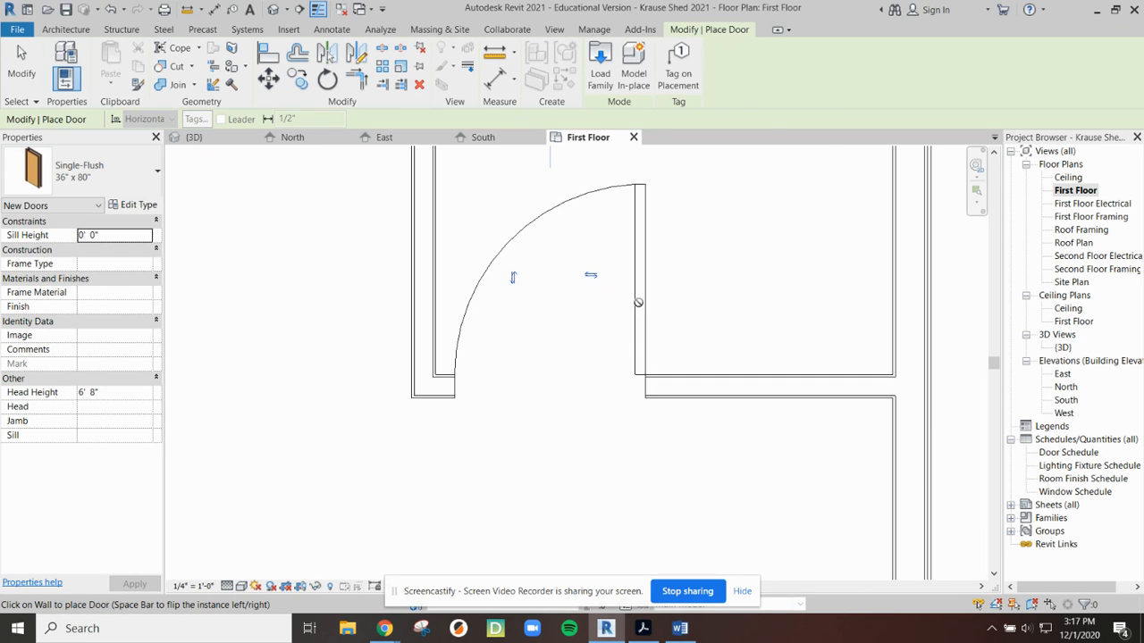
pyautogui.scroll(1, 571, 295)
pyautogui.press('Escape')
pyautogui.press('Escape')
pyautogui.scroll(-2, 558, 317)
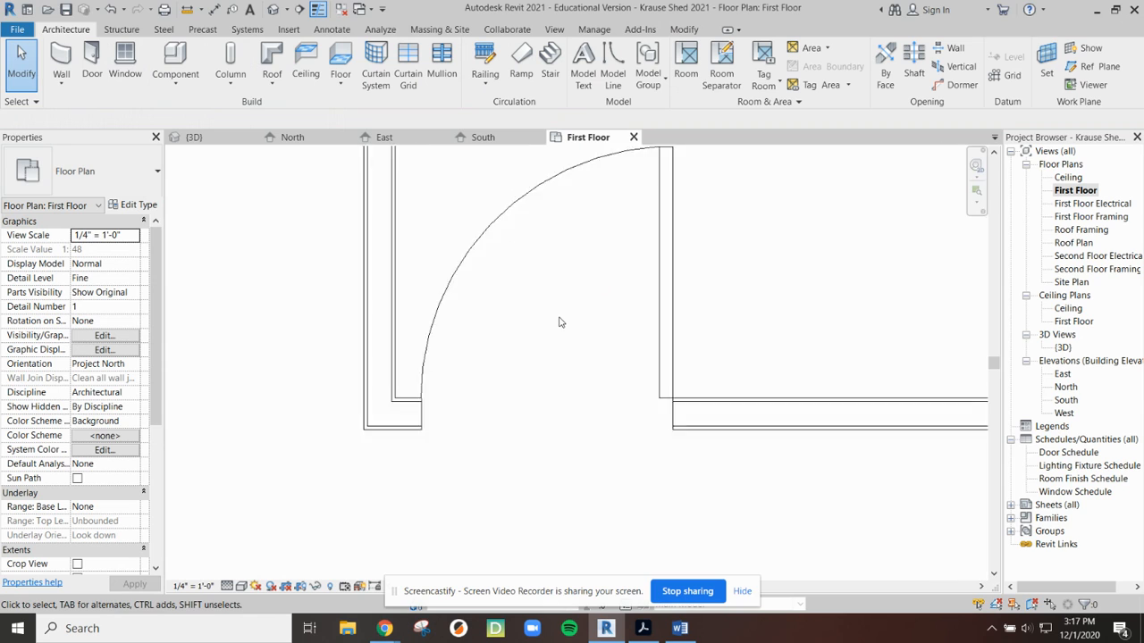
pyautogui.moveTo(551, 288); pyautogui.dragTo(567, 345, button='middle')
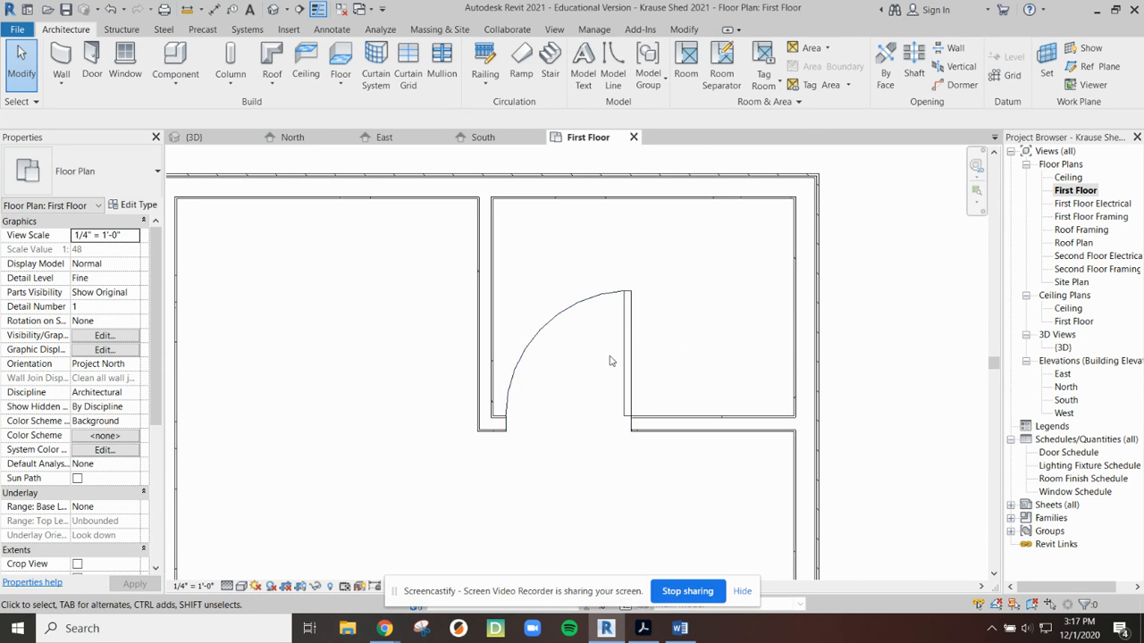
pyautogui.scroll(3, 519, 436)
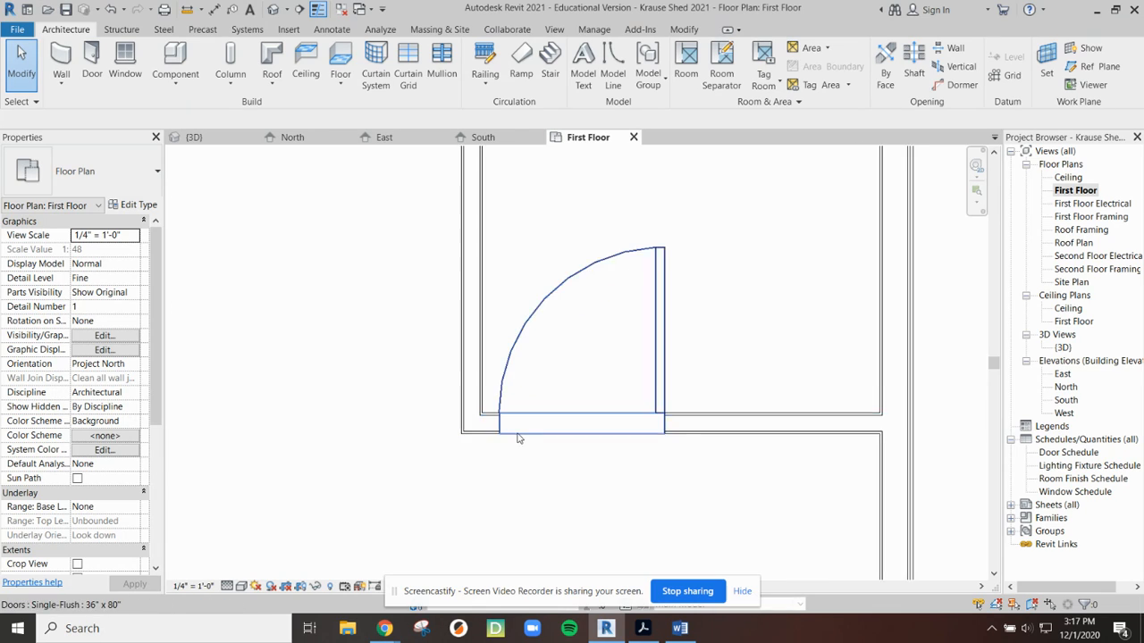
# Nudge the Single-Flush door back and forth along the horizontal partition to try different gaps from the vertical partition
pyautogui.moveTo(394, 350); pyautogui.dragTo(525, 472)
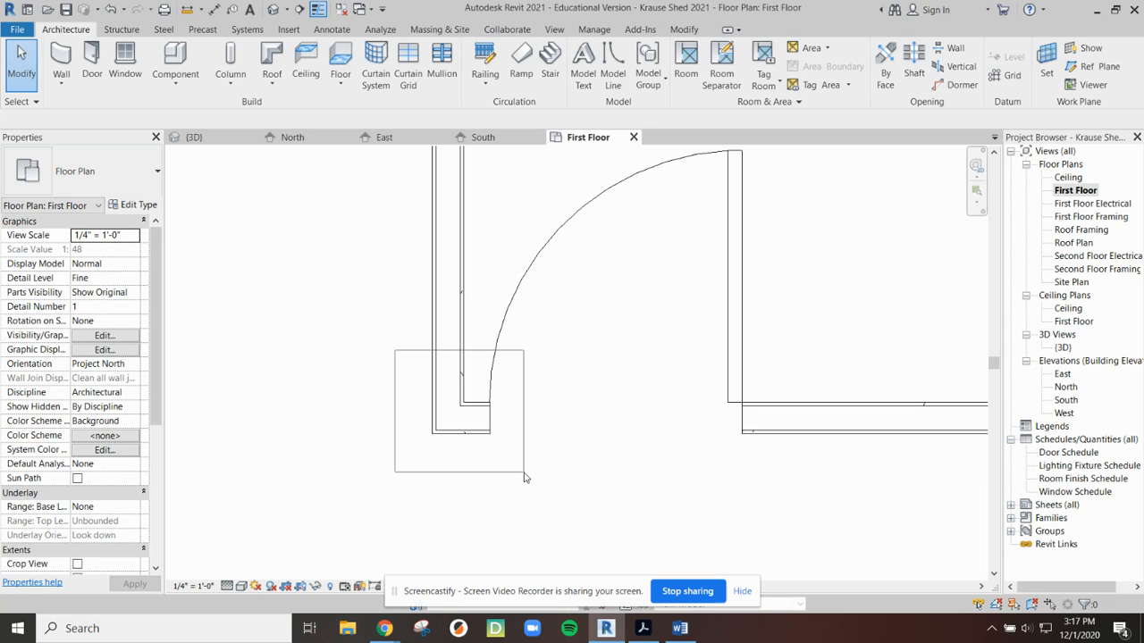
pyautogui.moveTo(525, 477); pyautogui.dragTo(523, 474)
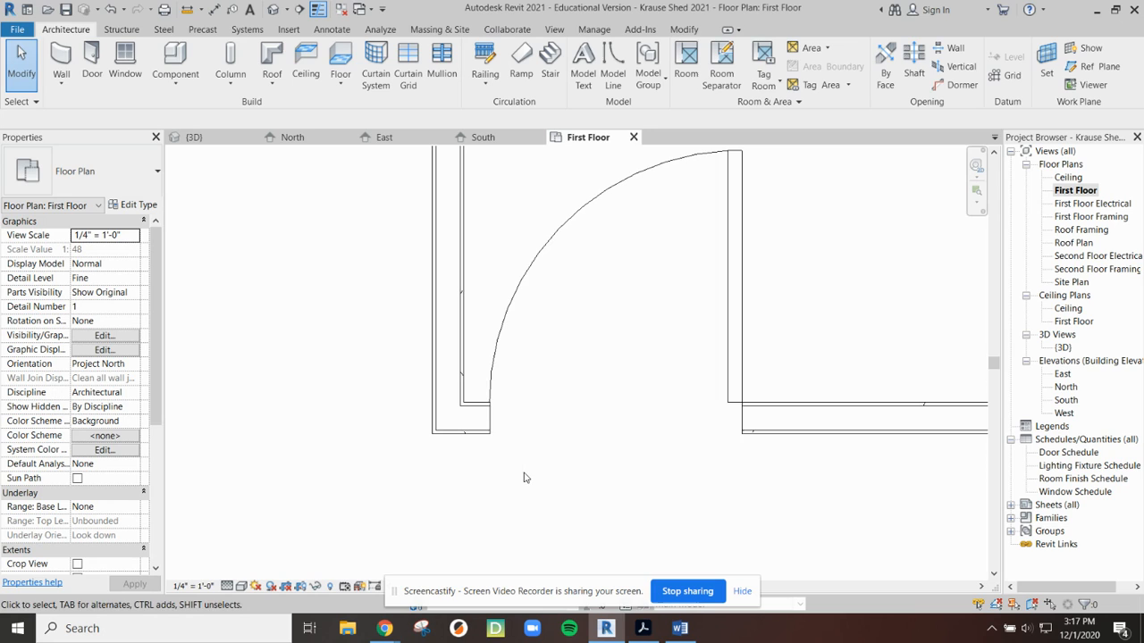
pyautogui.click(753, 332)
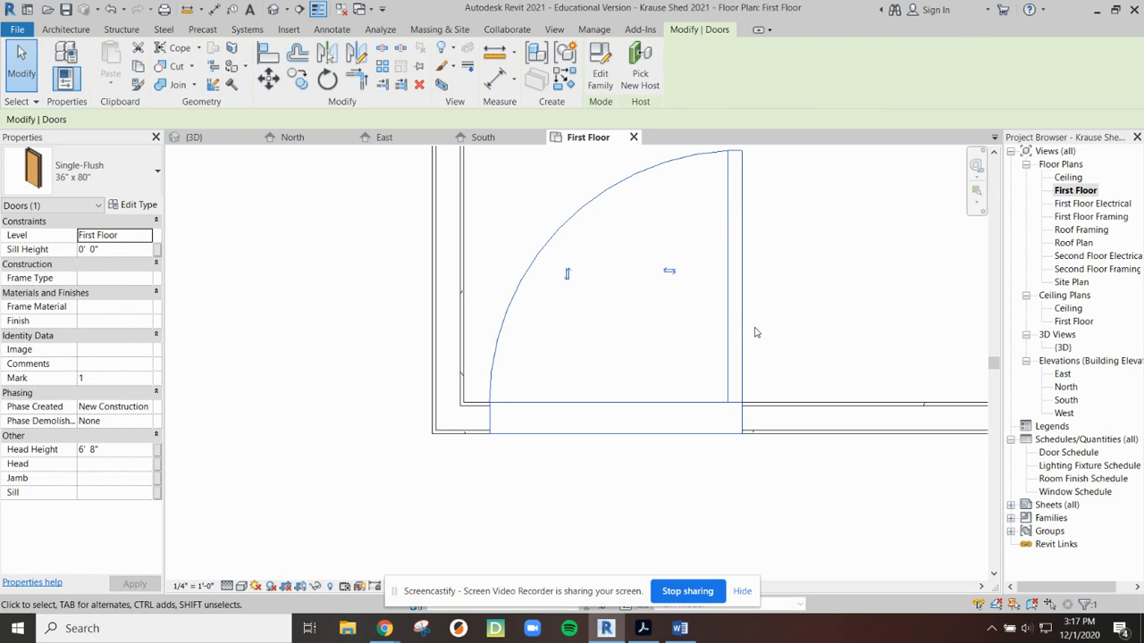
pyautogui.press('Left')
pyautogui.press('Left')
pyautogui.press('Left')
pyautogui.press('Left')
pyautogui.press('Left')
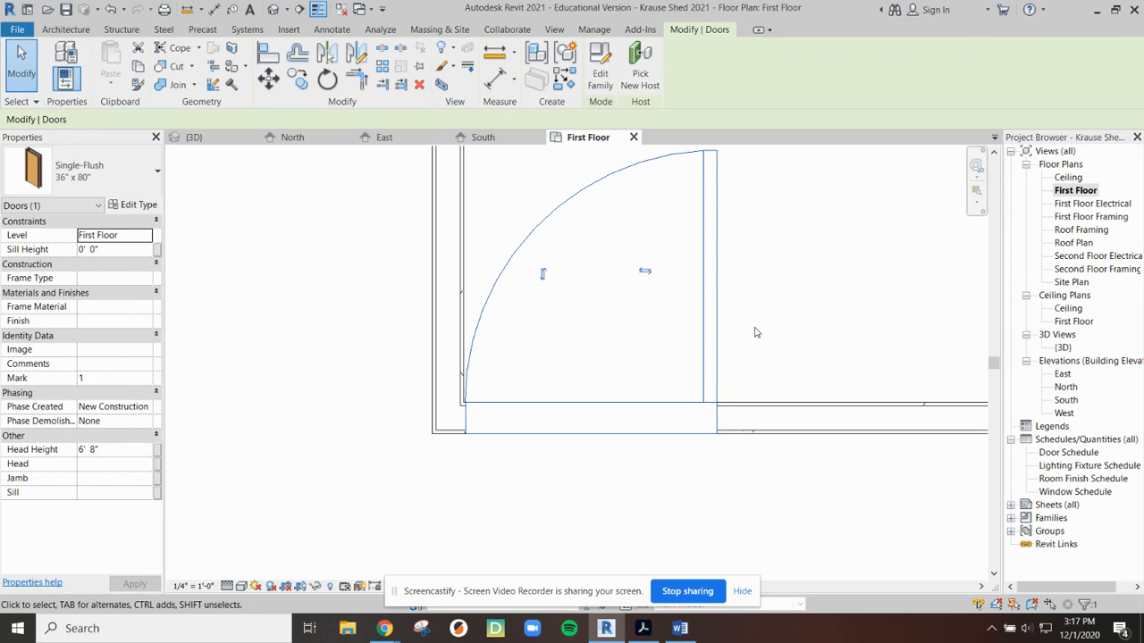
pyautogui.press('Left')
pyautogui.press('Left')
pyautogui.press('Left')
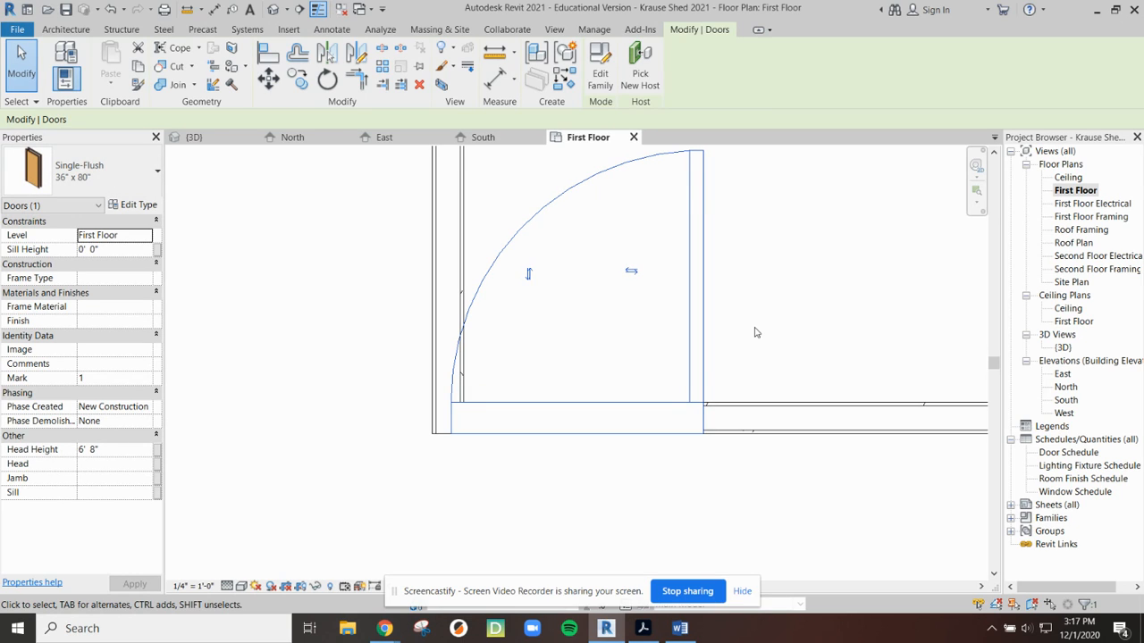
pyautogui.press('Right')
pyautogui.press('Right')
pyautogui.press('Right')
pyautogui.press('Right')
pyautogui.press('Right')
pyautogui.press('Right')
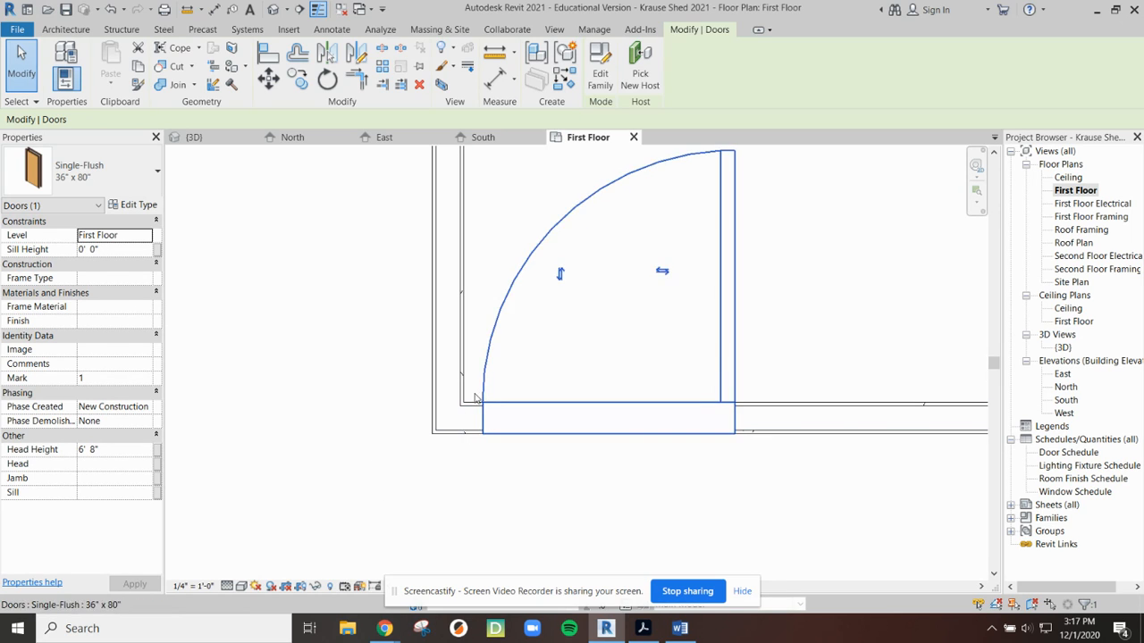
pyautogui.press('Right')
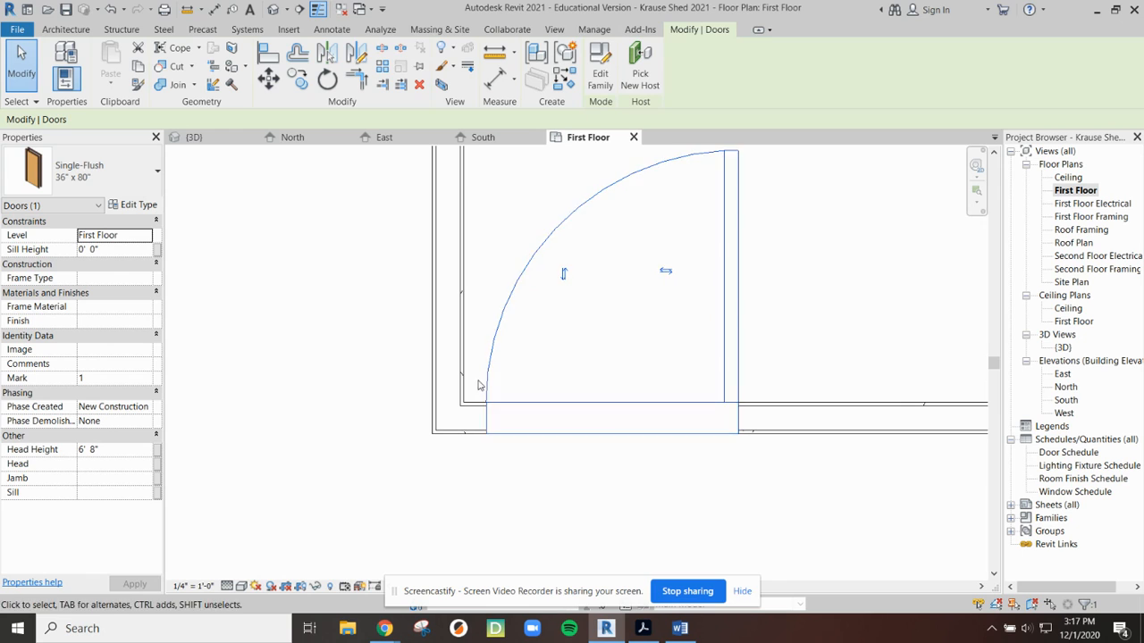
# Measure the door center from the vertical partition's inner face and set that distance to 2' 0"
pyautogui.scroll(-2, 602, 468)
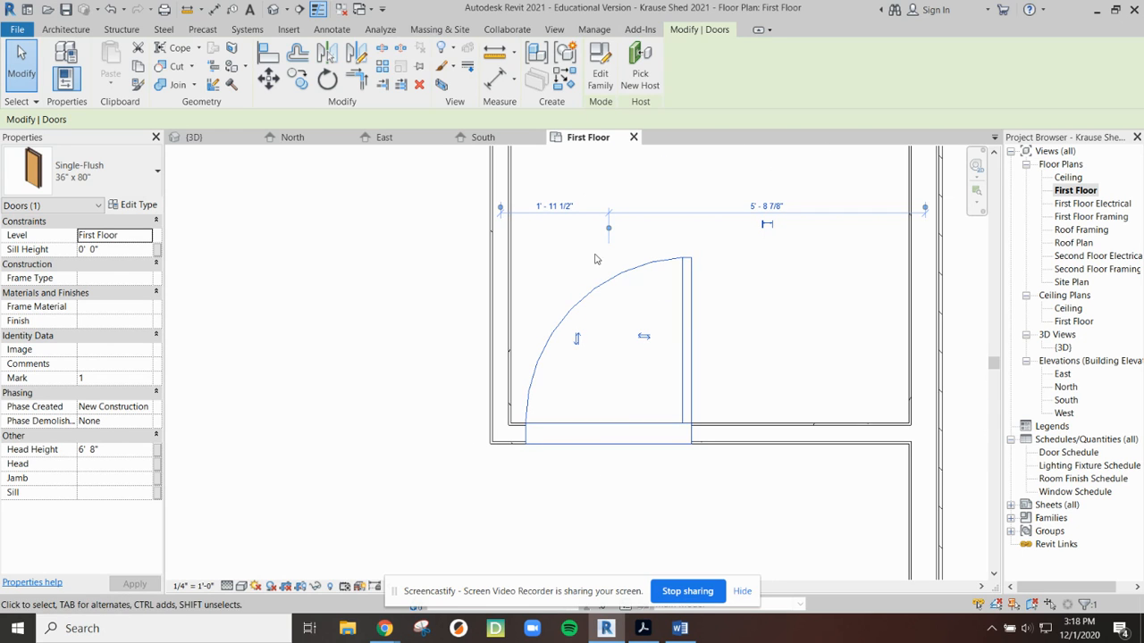
pyautogui.click(501, 208)
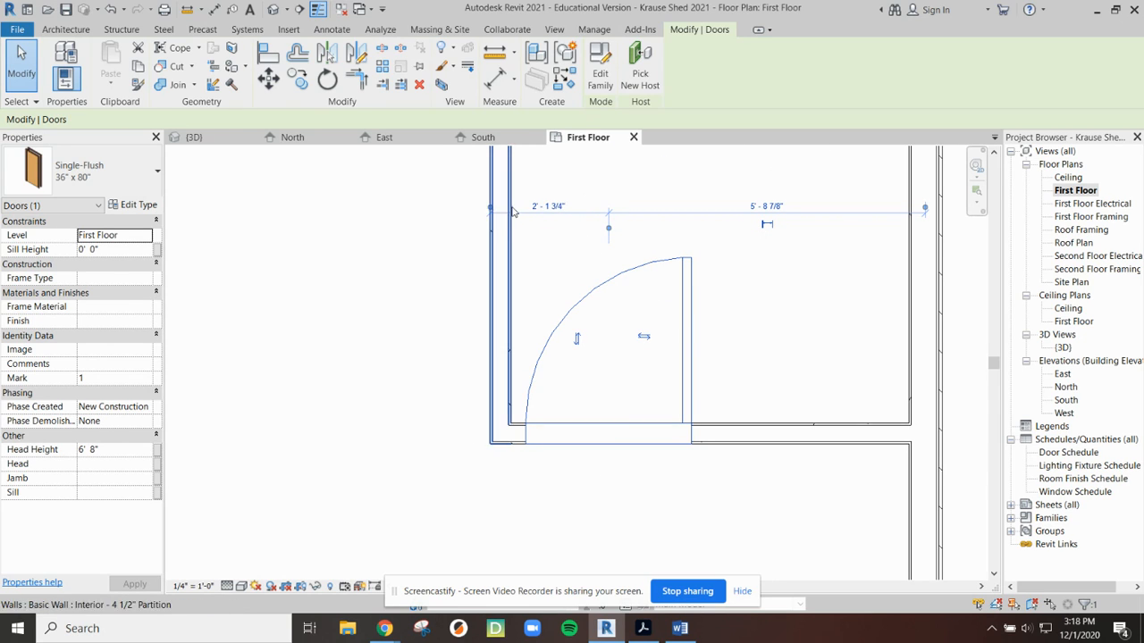
pyautogui.click(559, 208)
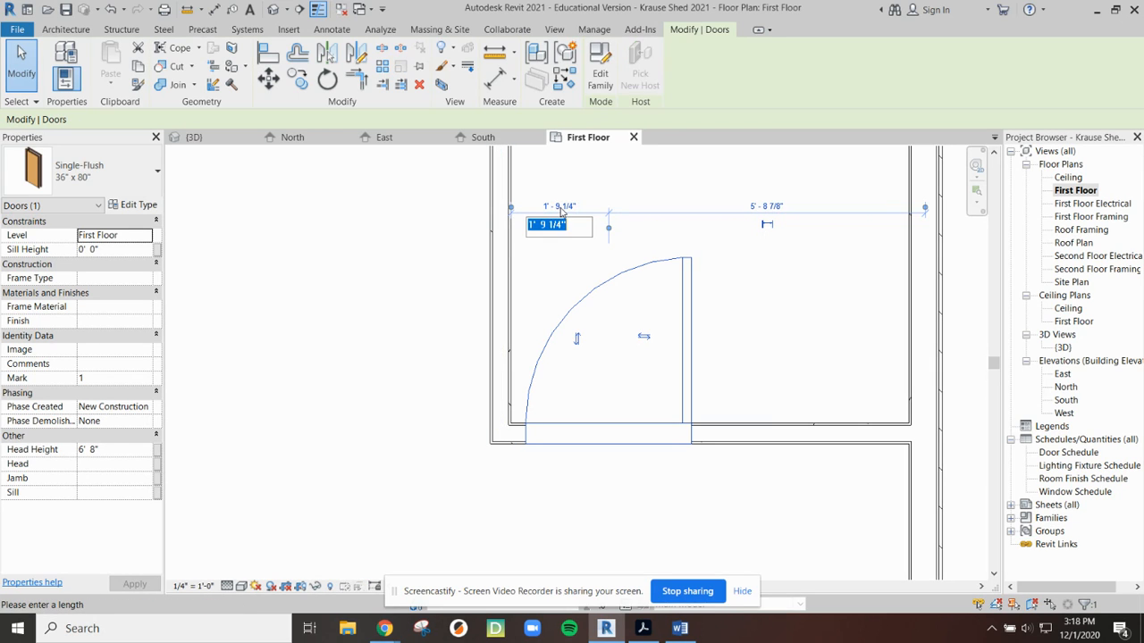
pyautogui.write('2')
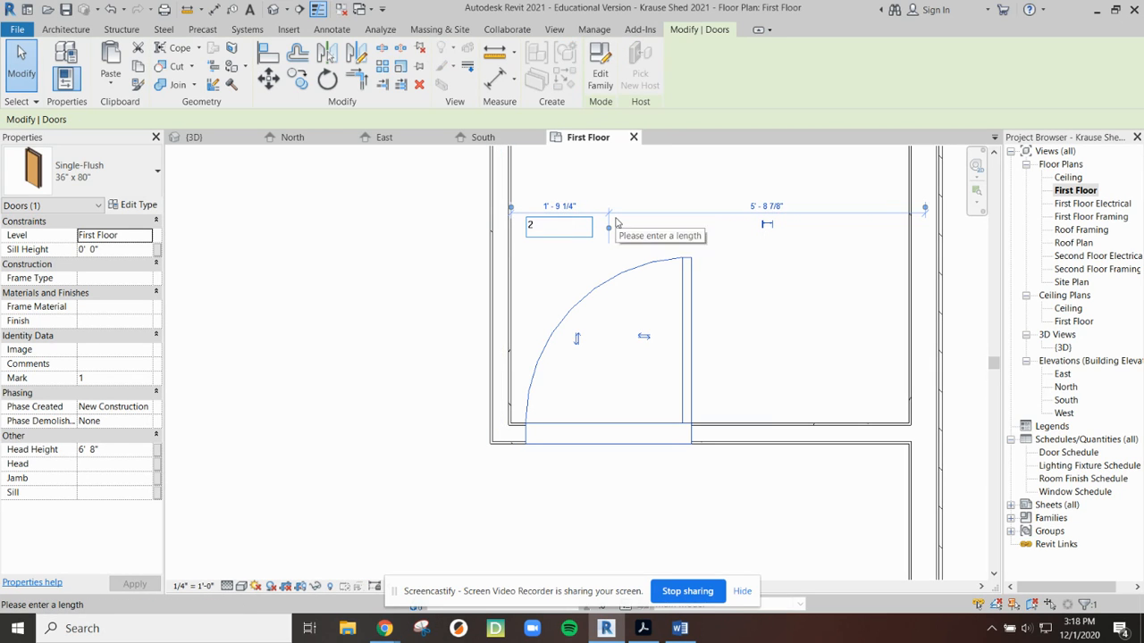
pyautogui.press('Return')
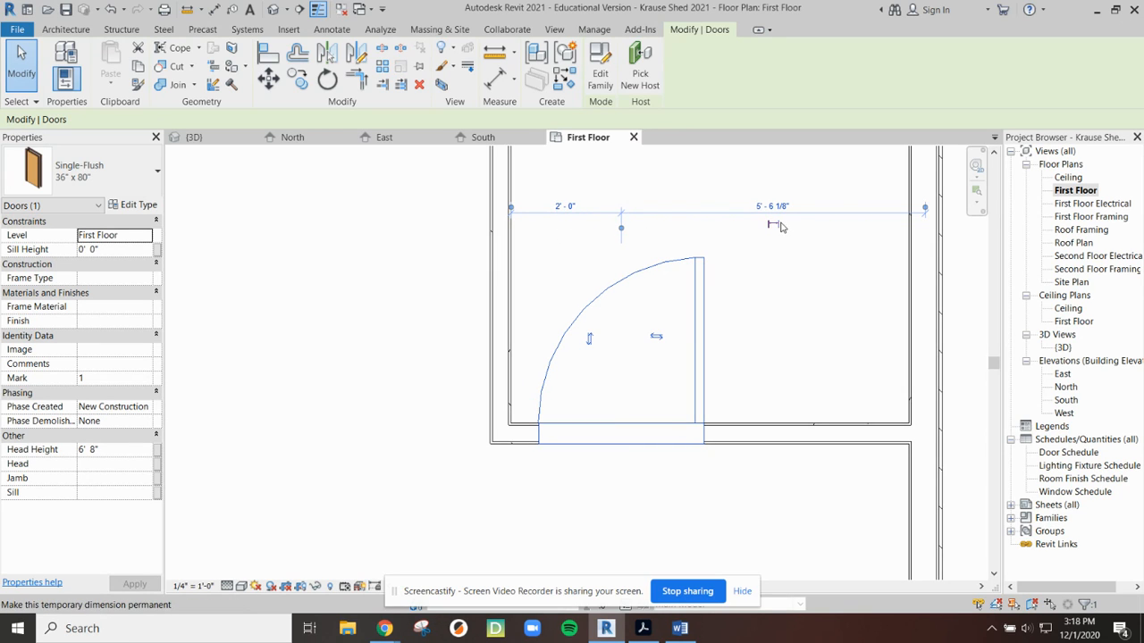
# Make the door's temporary dimensions permanent, undo the accidental deletion of the door, and delete the dimension string
pyautogui.click(775, 225)
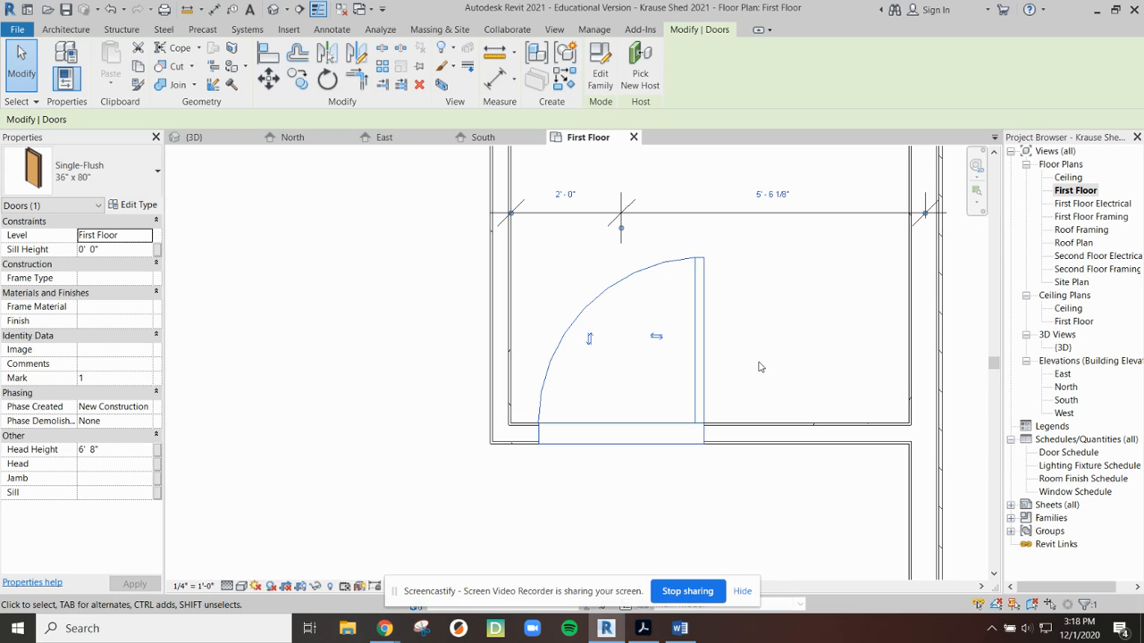
pyautogui.press('Delete')
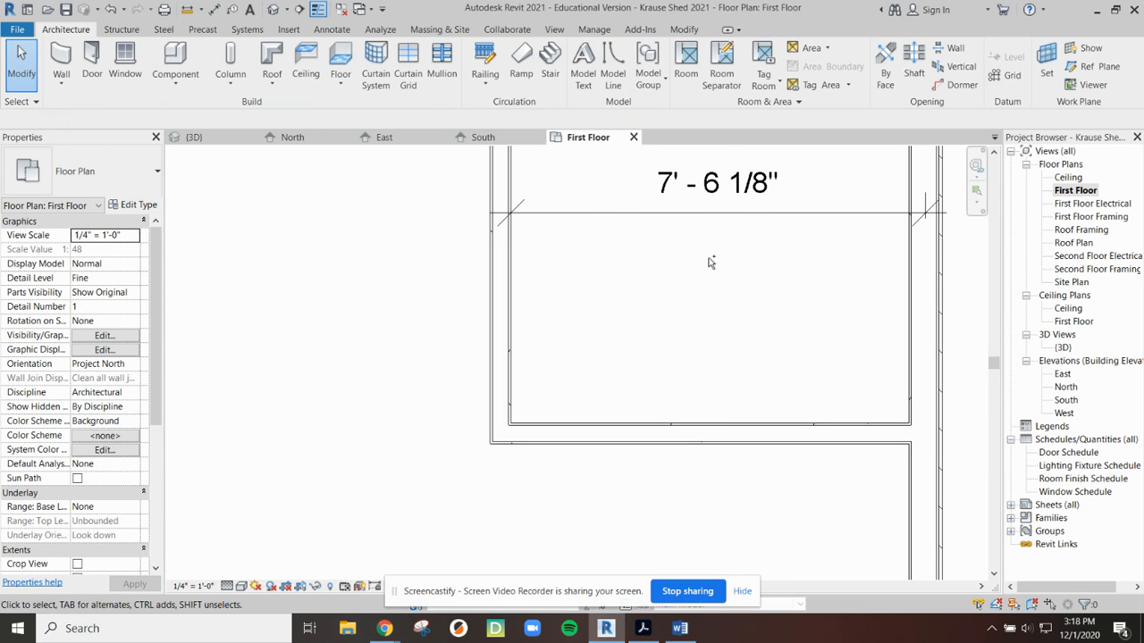
pyautogui.hotkey('ctrl', 'z')
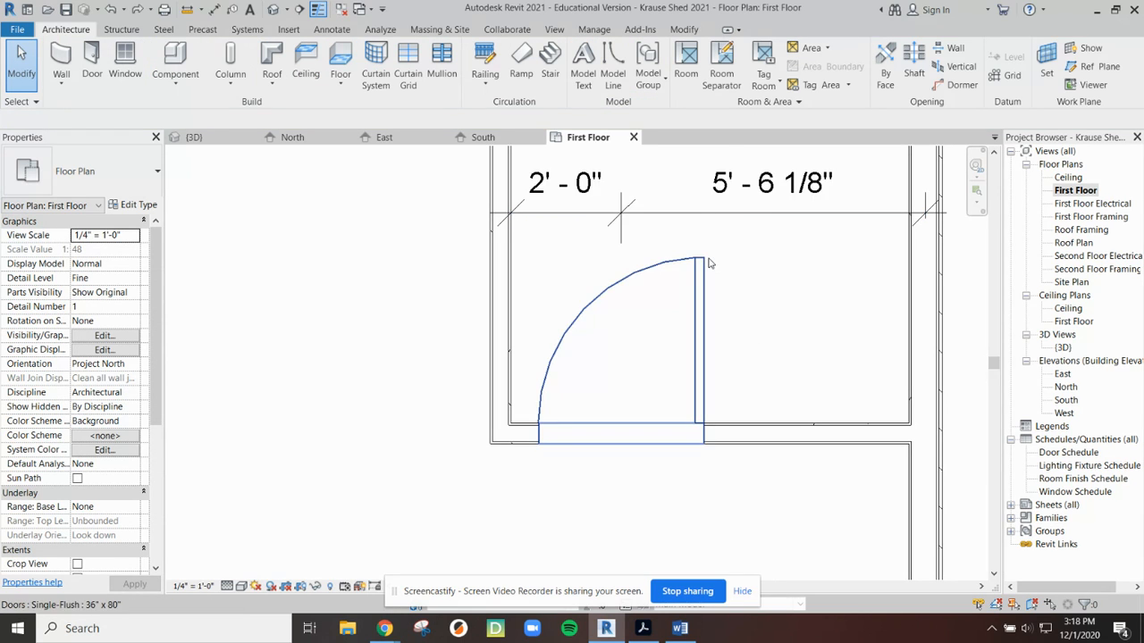
pyautogui.click(612, 288)
pyautogui.click(750, 224)
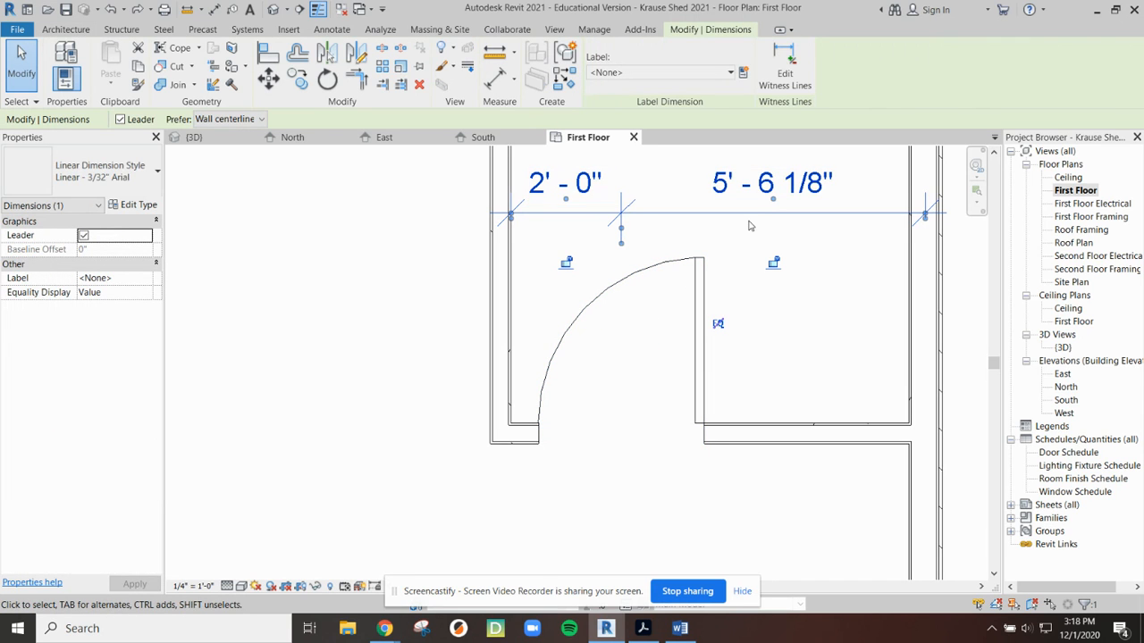
pyautogui.press('Delete')
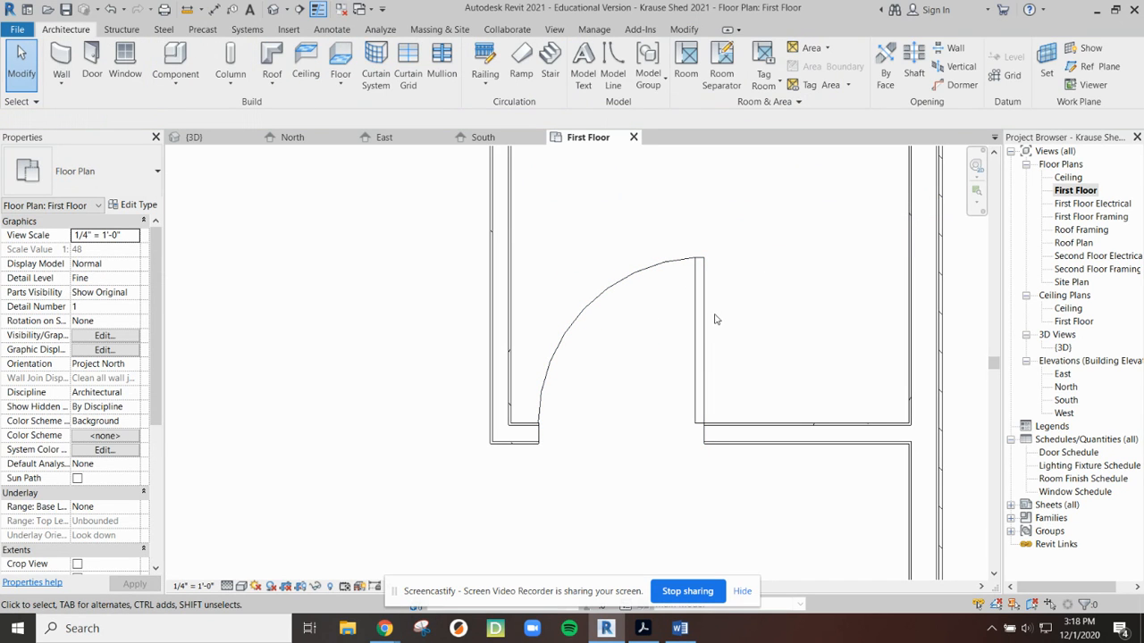
# Flip the interior door's hinge side toward the vertical partition, with the door swinging into the small room
pyautogui.scroll(-1, 672, 318)
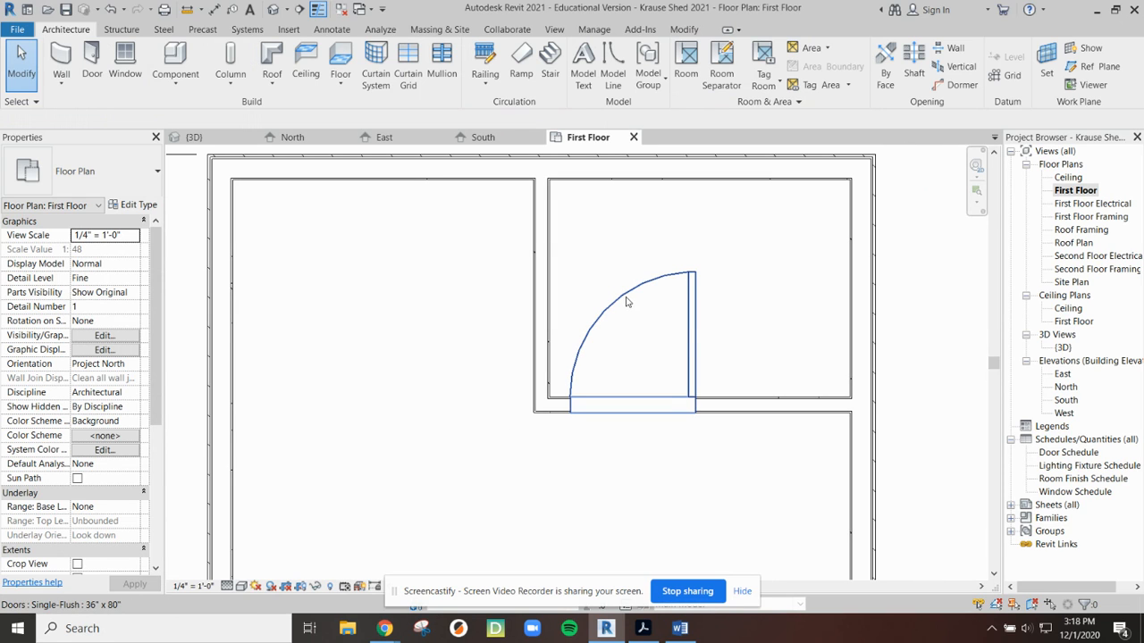
pyautogui.click(652, 403)
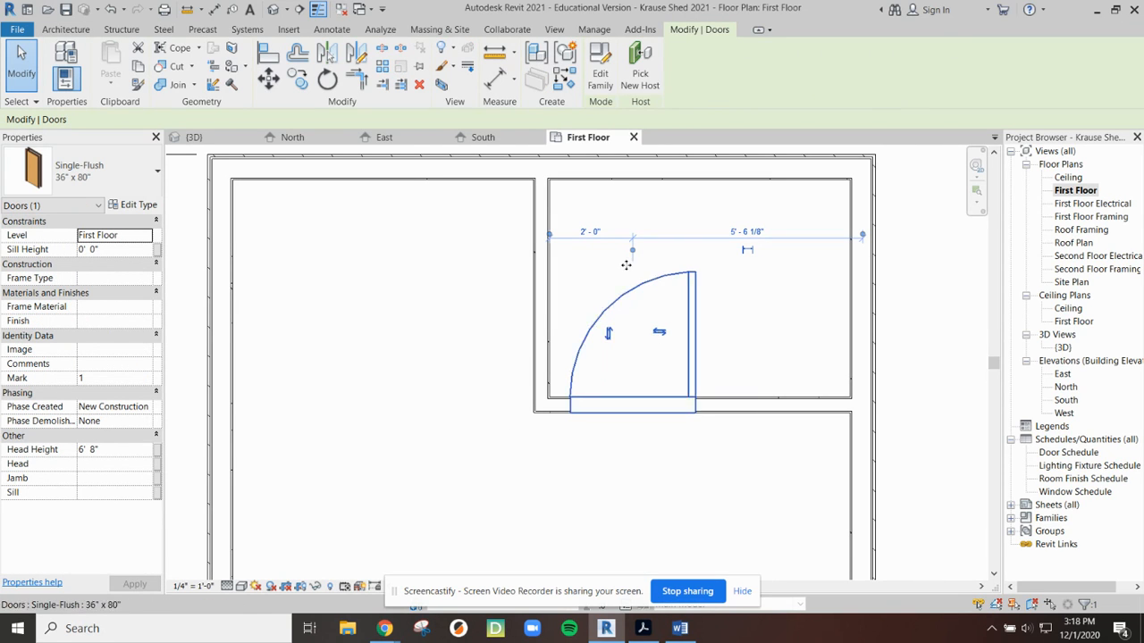
pyautogui.click(608, 334)
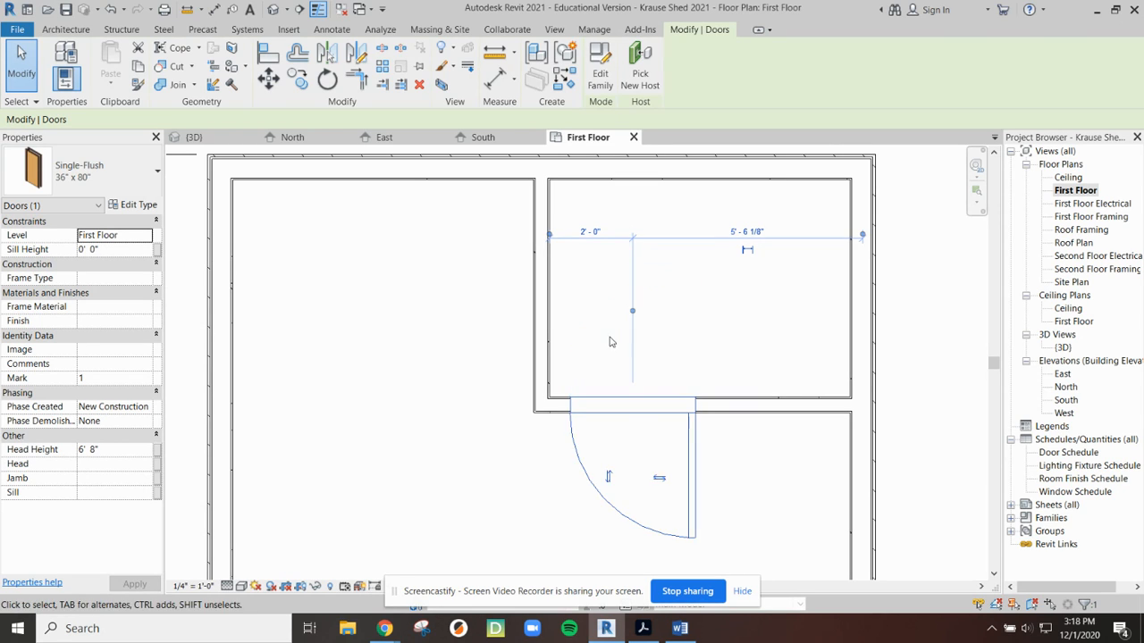
pyautogui.click(610, 475)
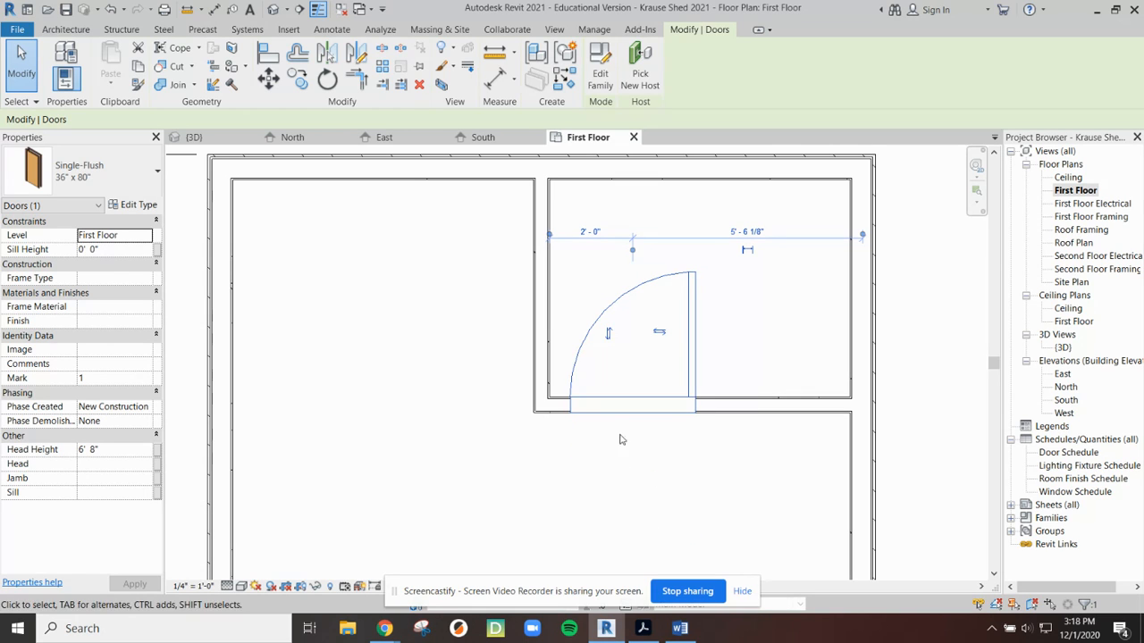
pyautogui.click(659, 333)
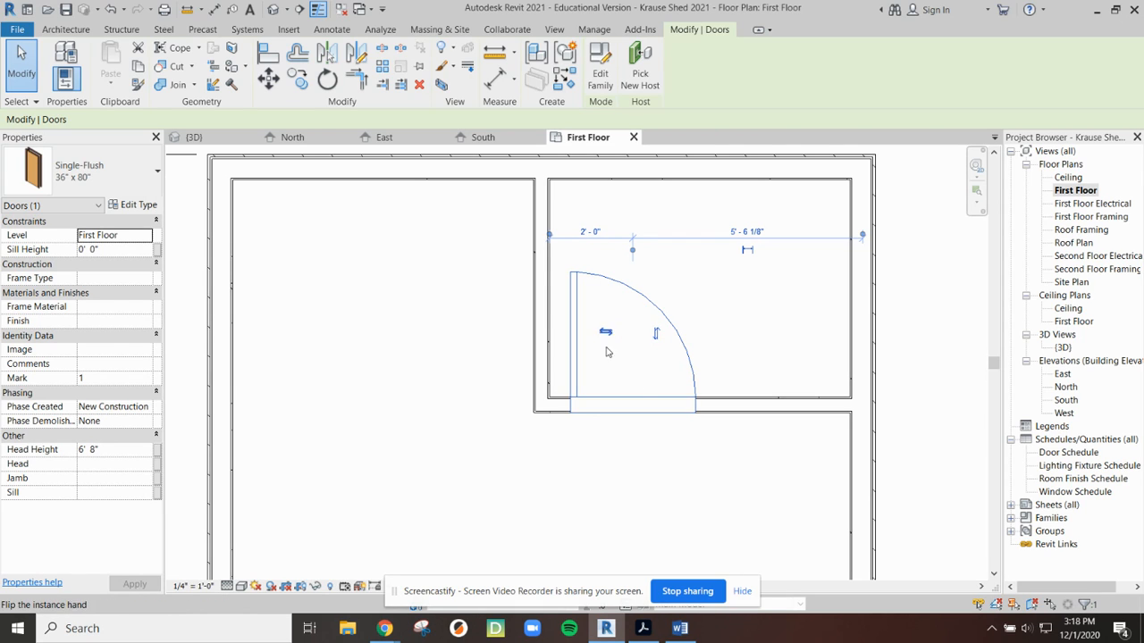
pyautogui.click(656, 333)
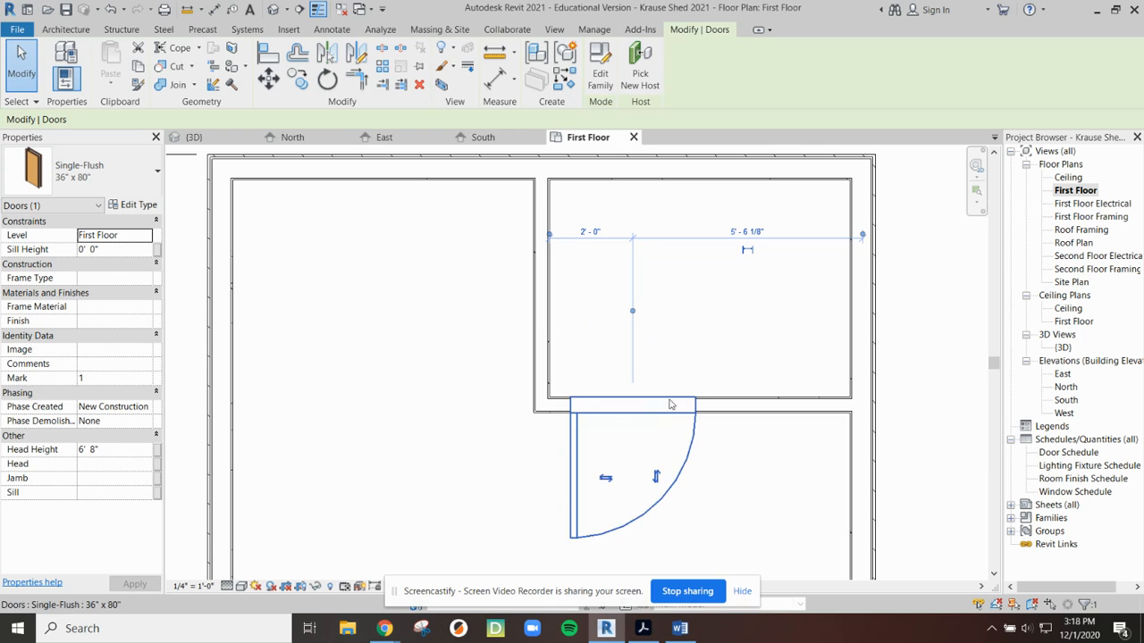
pyautogui.click(656, 477)
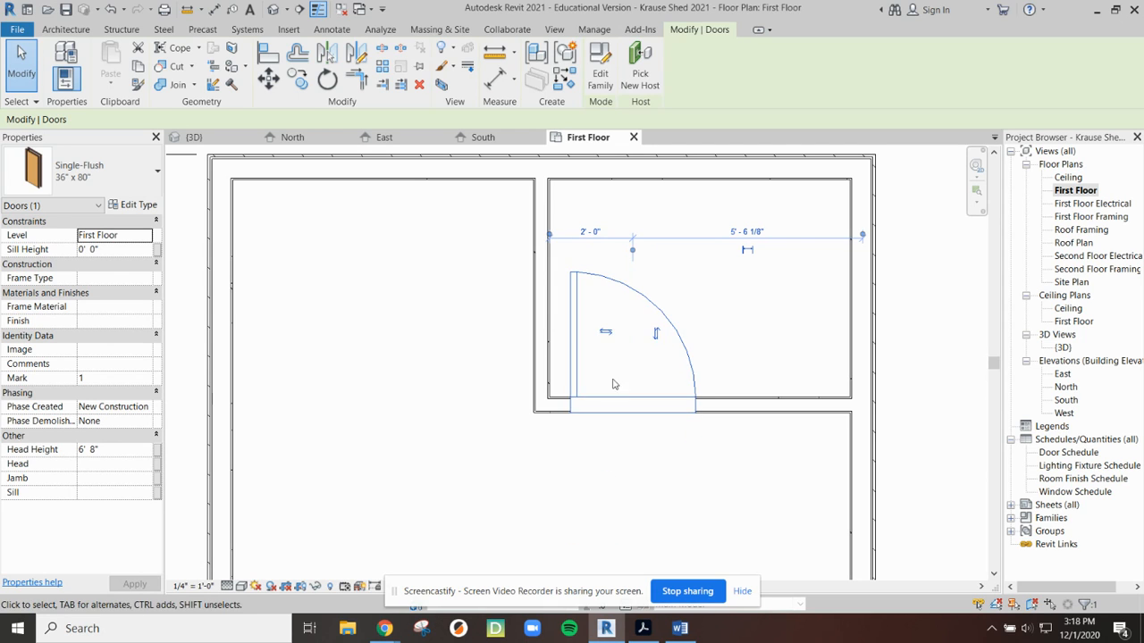
# Nudge the interior door closer to the vertical partition so its center sits 1' 10" from the partition's inner face
pyautogui.press('Left')
pyautogui.press('Left')
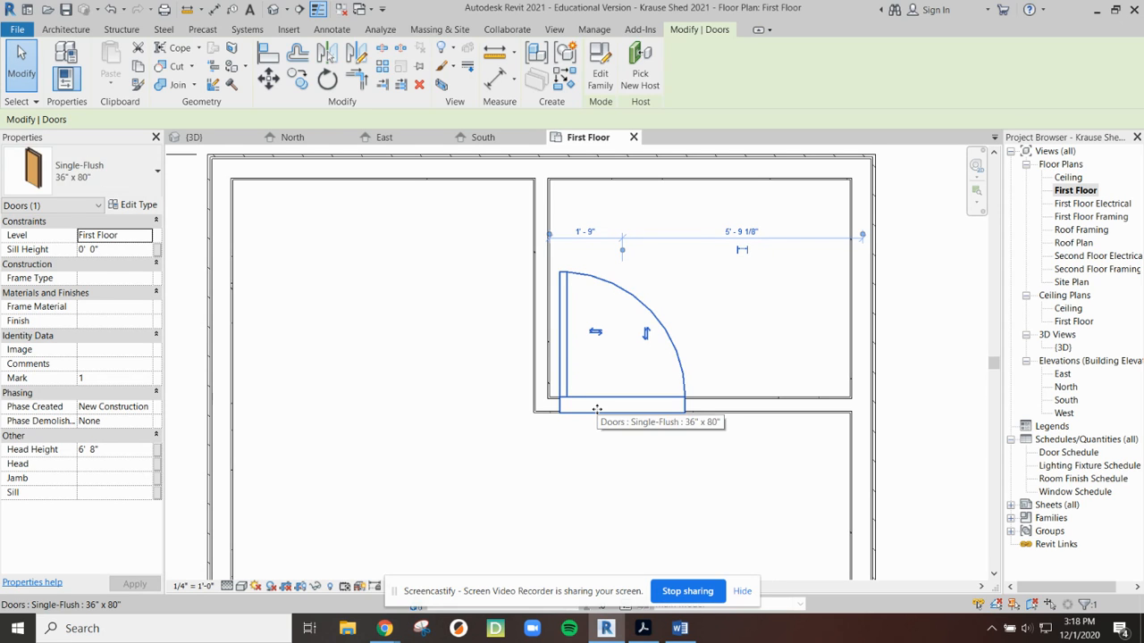
pyautogui.press('Right')
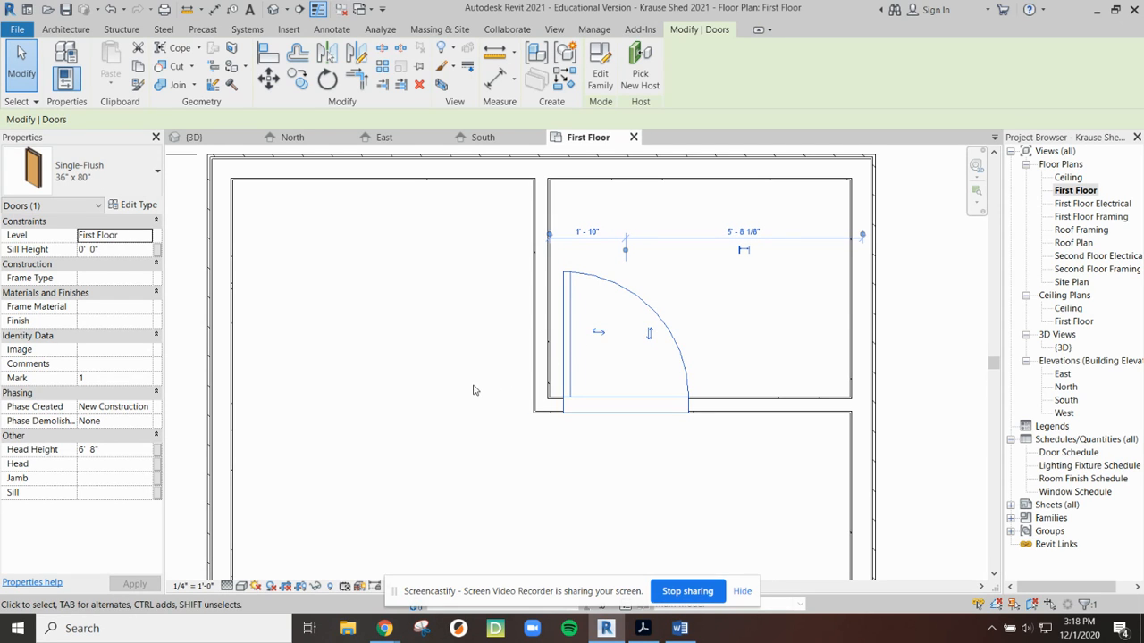
pyautogui.click(623, 490)
pyautogui.scroll(-2, 452, 393)
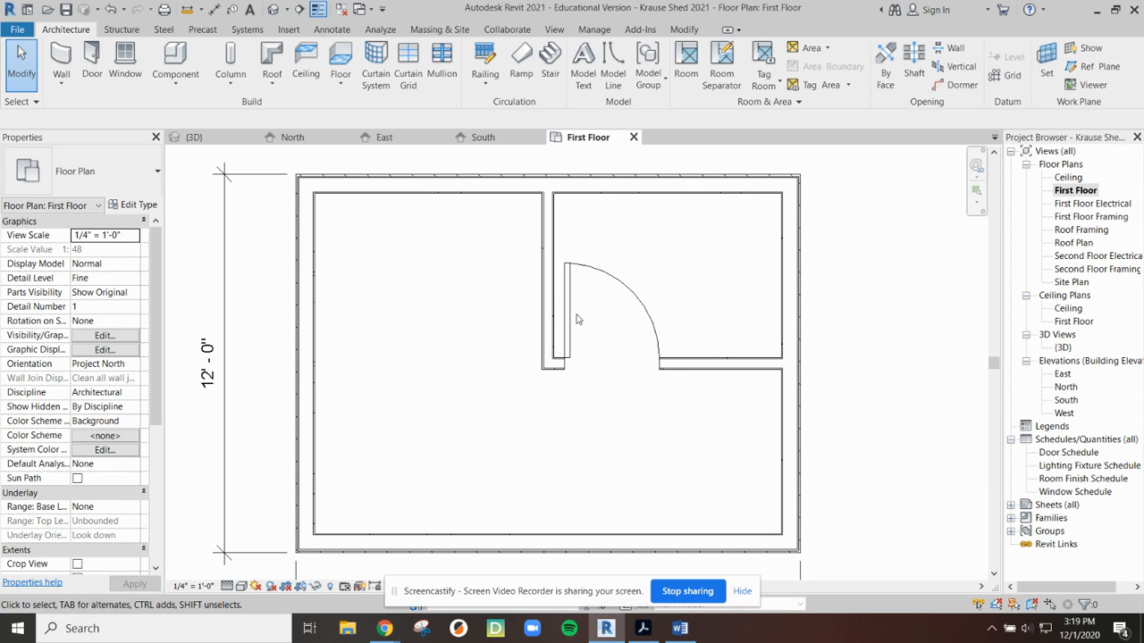
# Inspect the interior door in the 3D view from several angles, and return to the First Floor plan
pyautogui.click(289, 18)
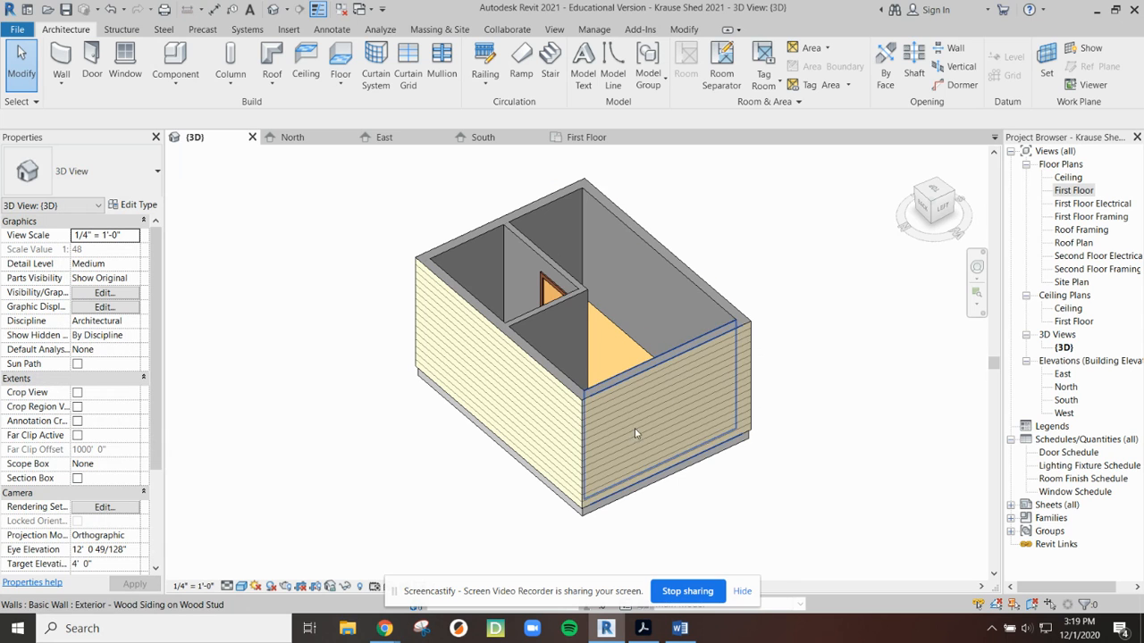
pyautogui.keyDown('shift'); pyautogui.moveTo(681, 426); pyautogui.dragTo(451, 475, button='middle'); pyautogui.keyUp('shift')
pyautogui.keyDown('shift'); pyautogui.moveTo(778, 420); pyautogui.dragTo(730, 357, button='middle'); pyautogui.keyUp('shift')
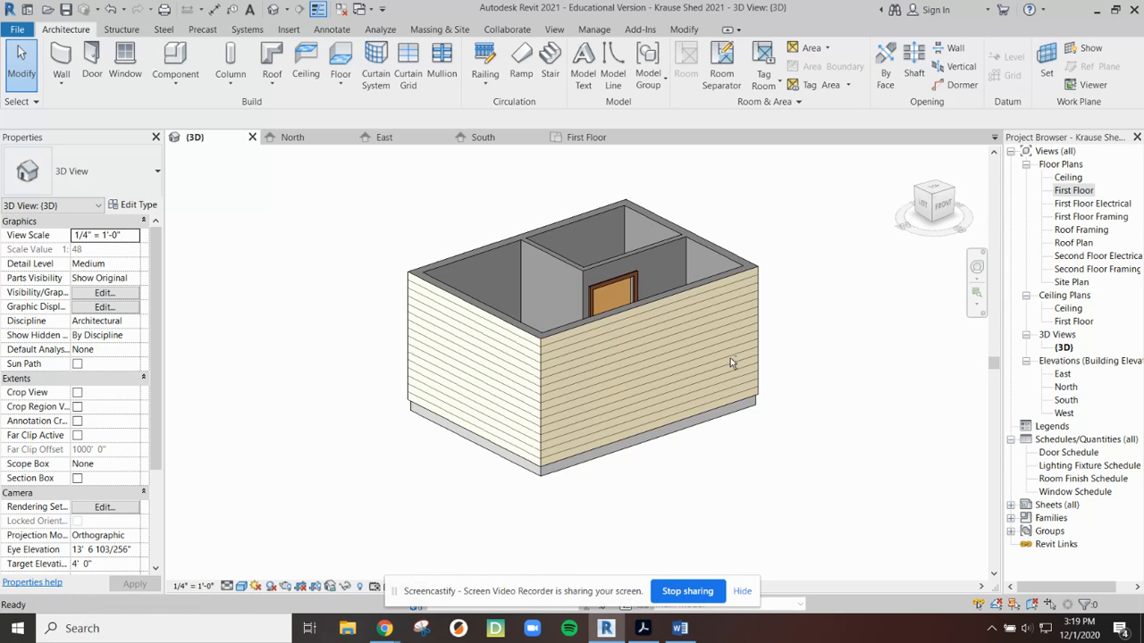
pyautogui.click(586, 136)
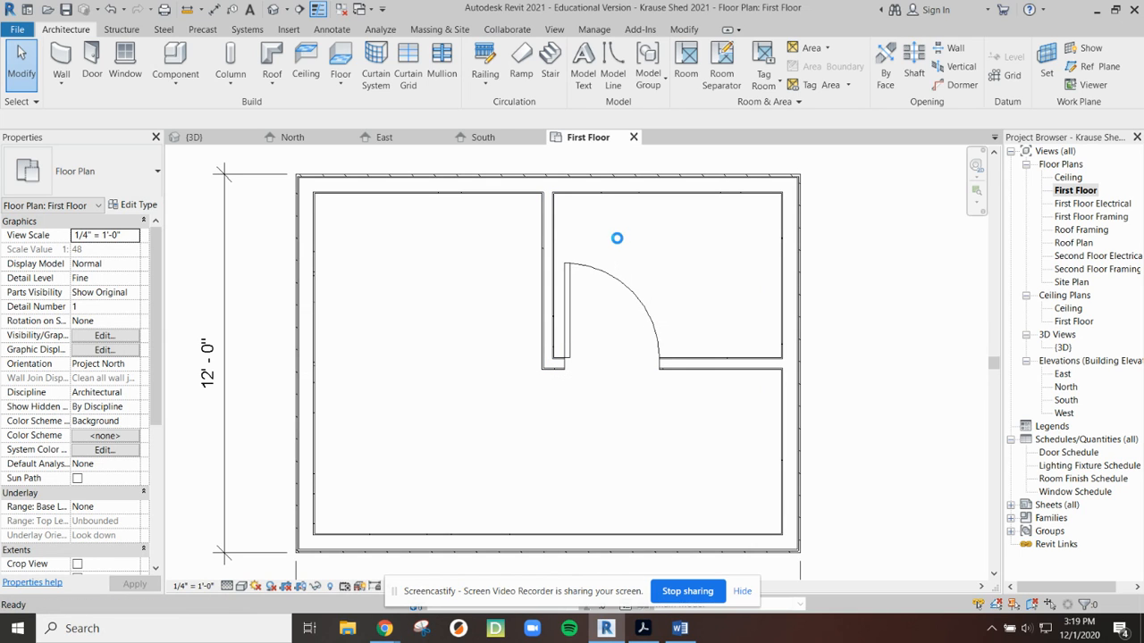
# Place a Double-Glass 1 door, 68" x 80", centered in the 12 ft exterior wall opposite the small room
pyautogui.click(92, 56)
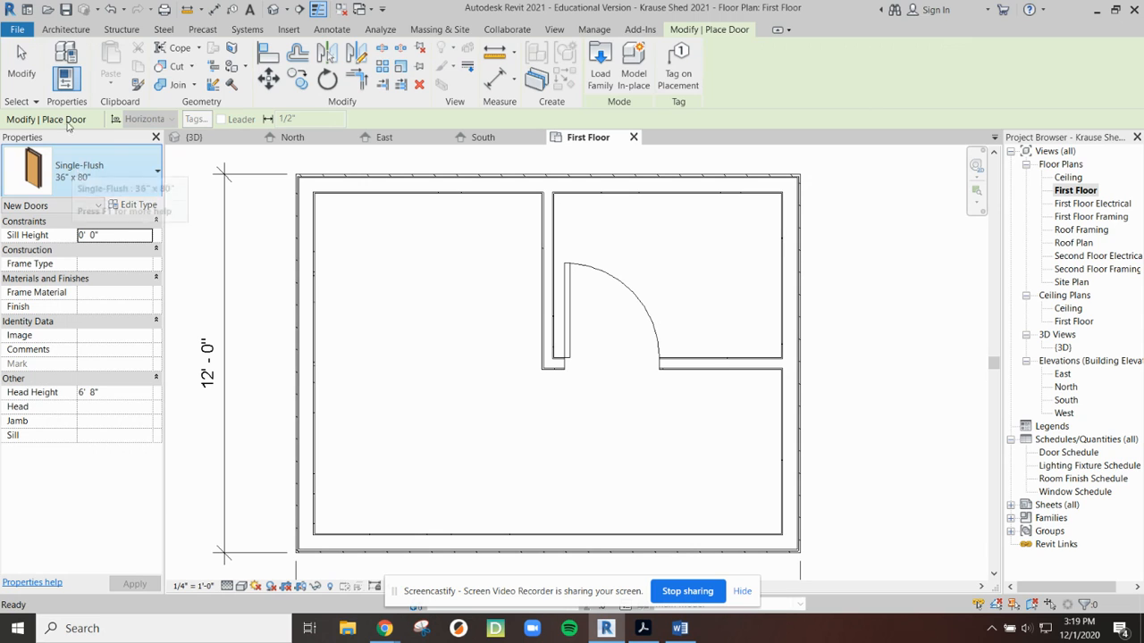
pyautogui.click(77, 178)
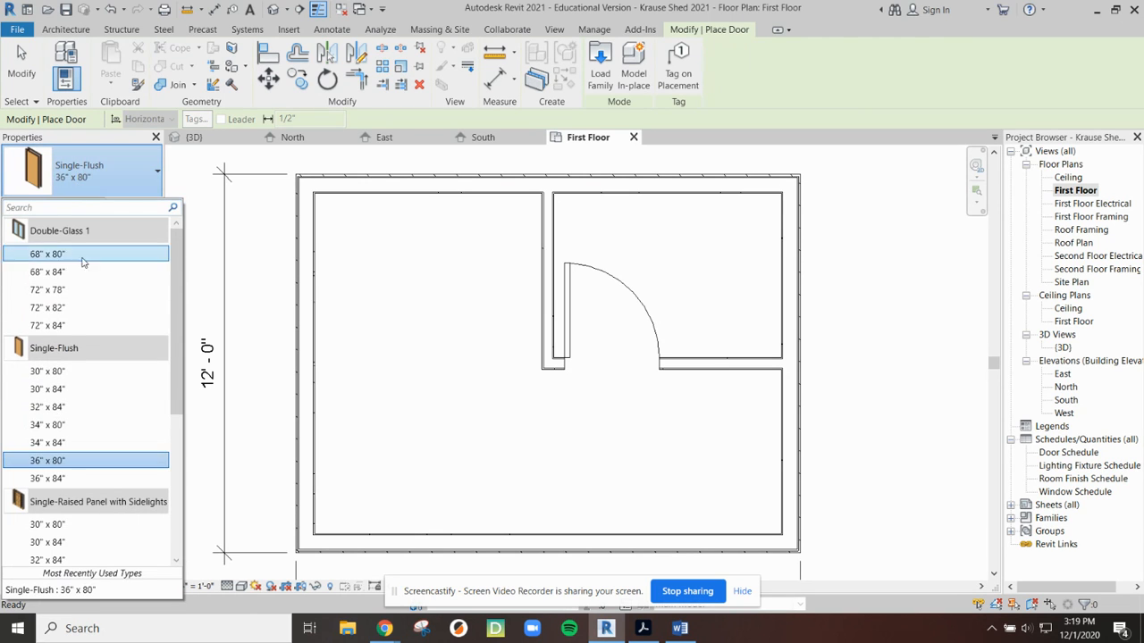
pyautogui.scroll(-3, 87, 349)
pyautogui.scroll(3, 86, 349)
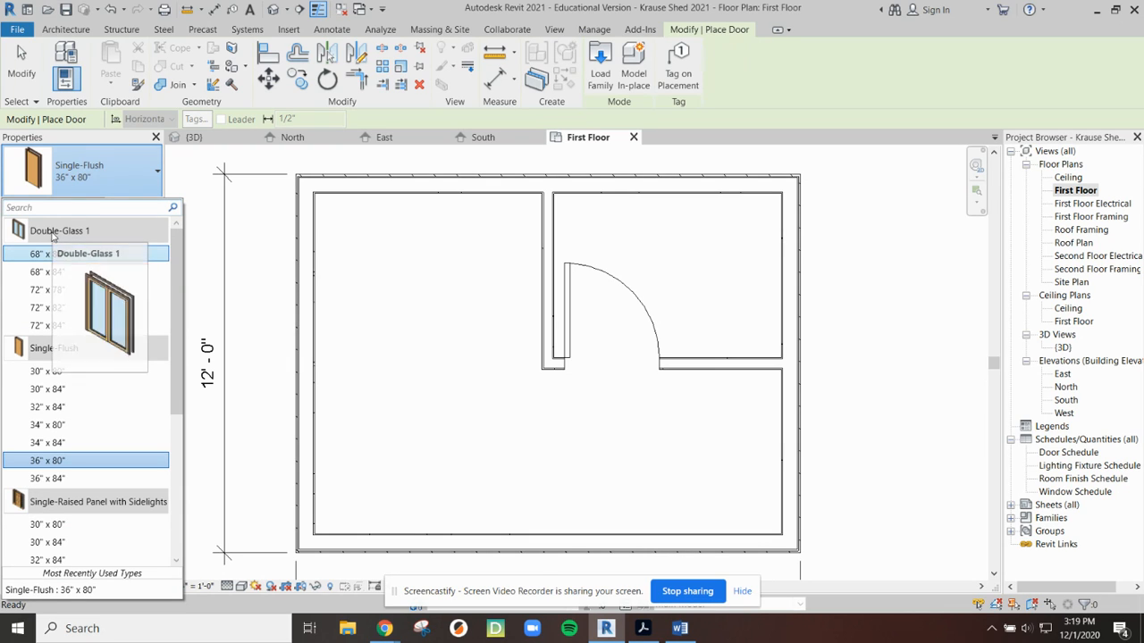
pyautogui.moveTo(35, 255)
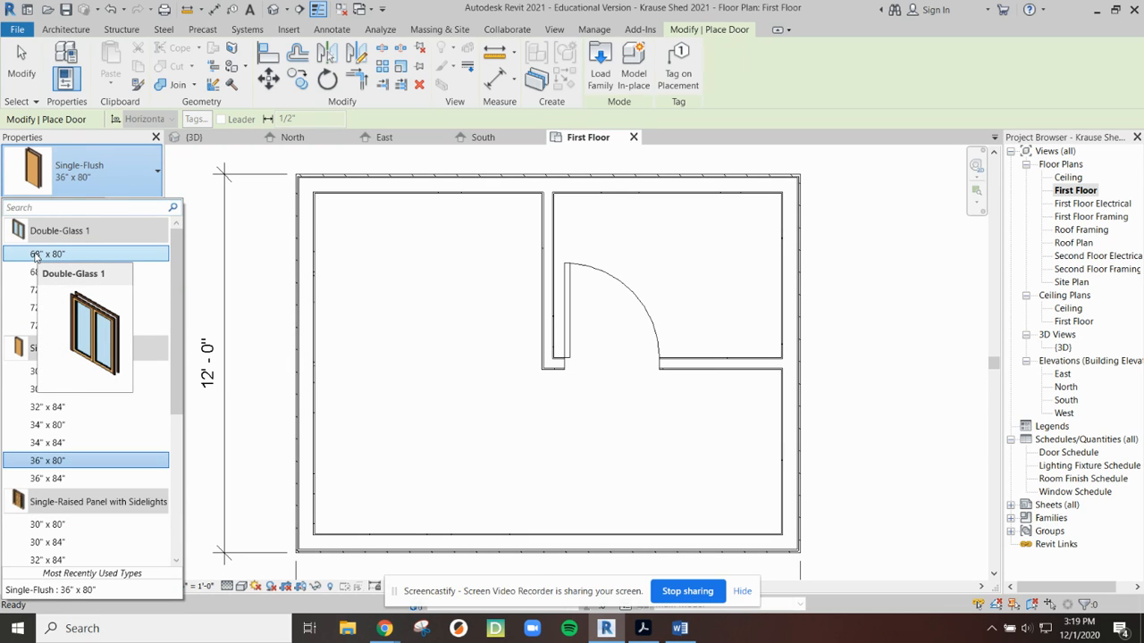
pyautogui.click(36, 255)
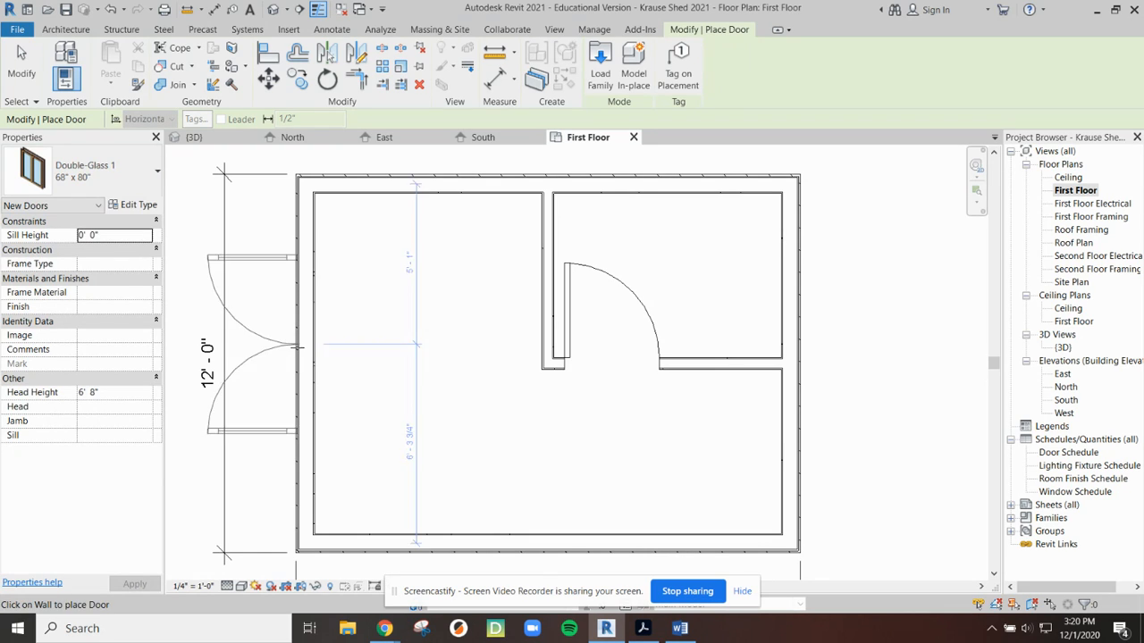
pyautogui.moveTo(310, 362); pyautogui.dragTo(375, 348, button='middle')
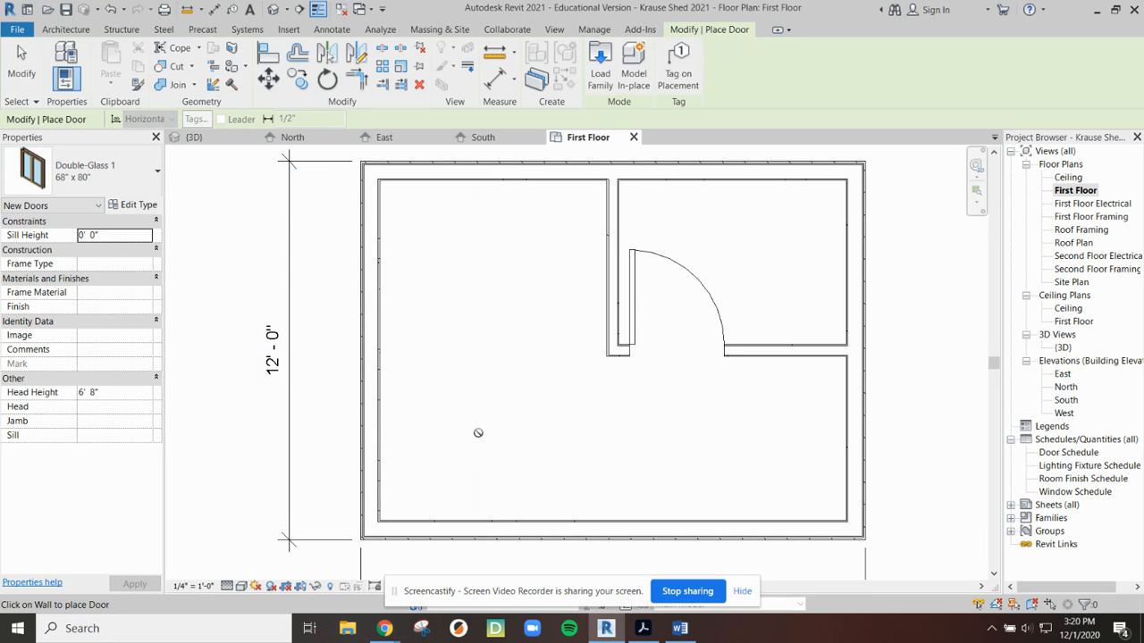
pyautogui.scroll(-2, 576, 436)
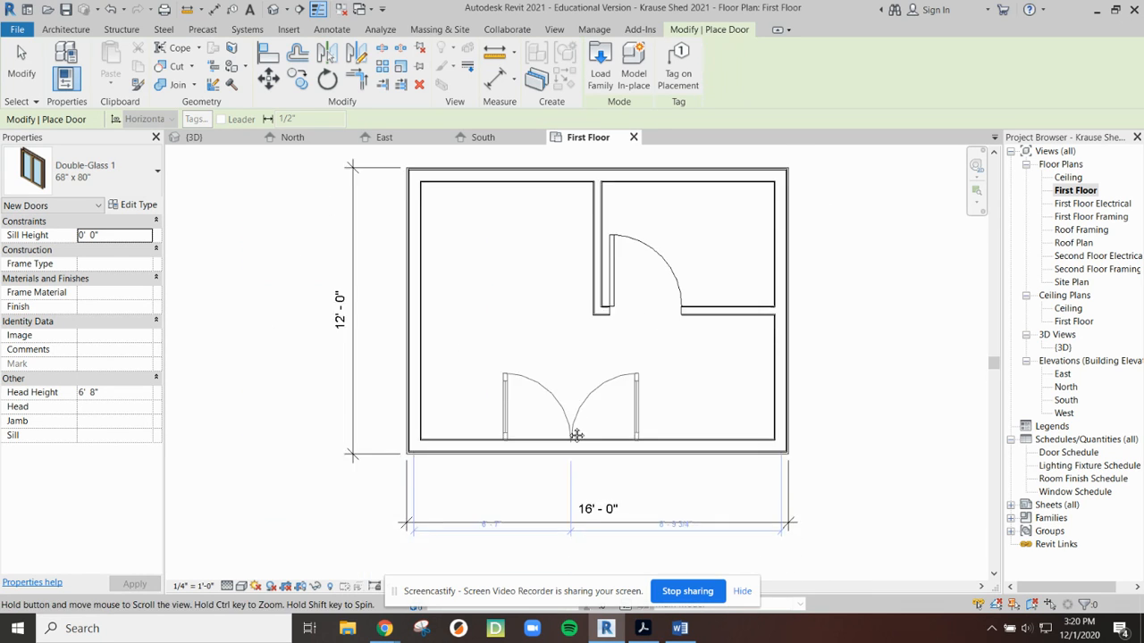
pyautogui.scroll(-2, 576, 435)
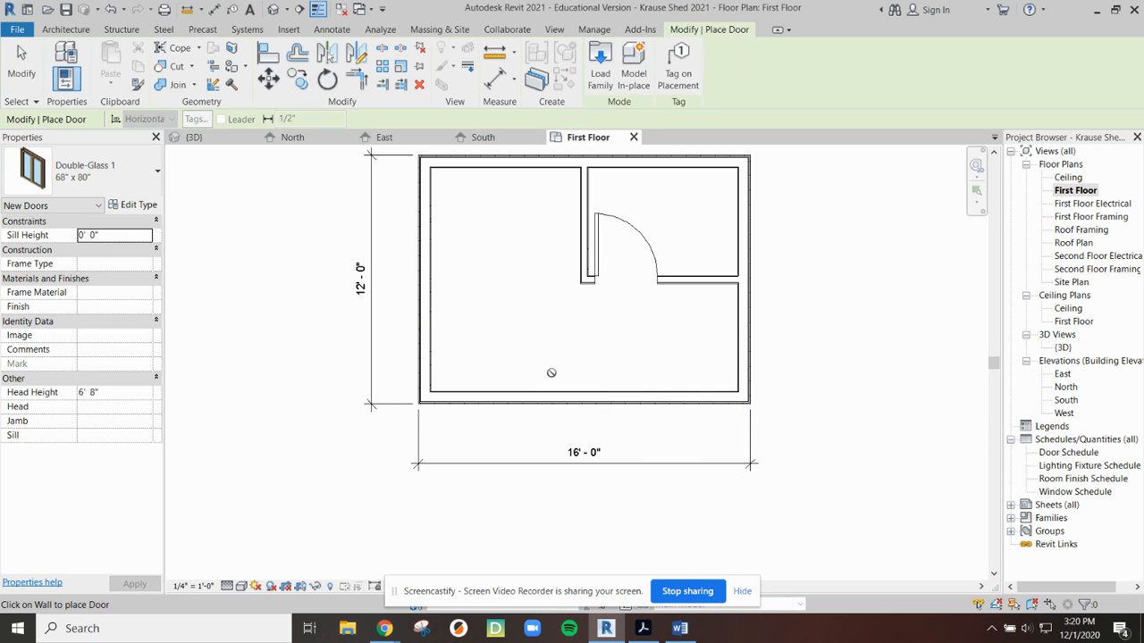
pyautogui.click(429, 277)
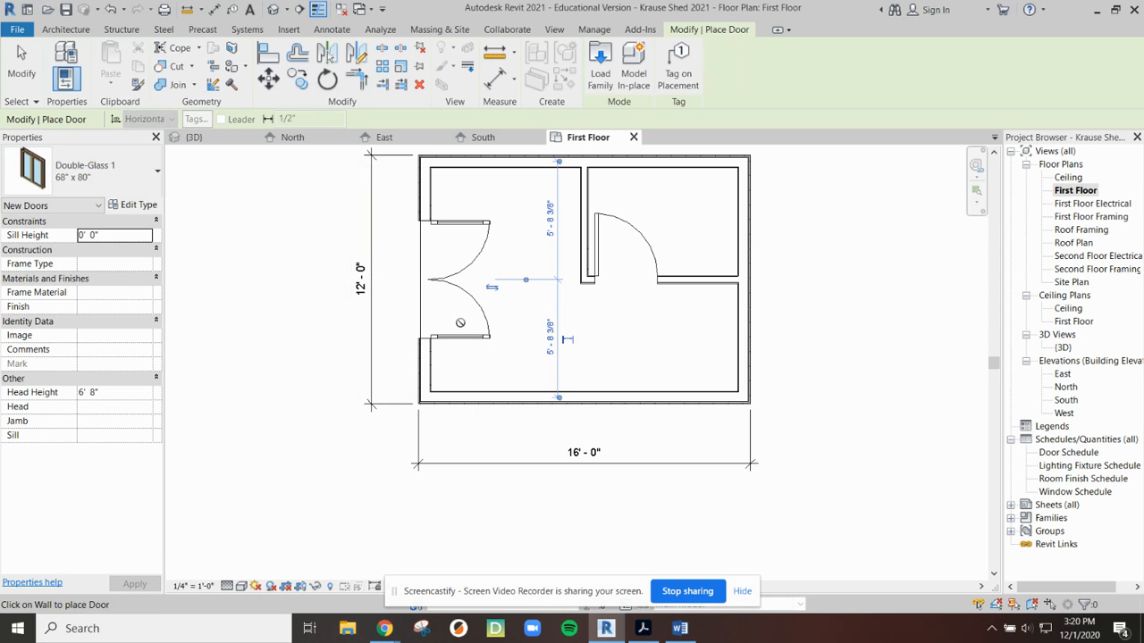
pyautogui.press('Escape')
pyautogui.press('Escape')
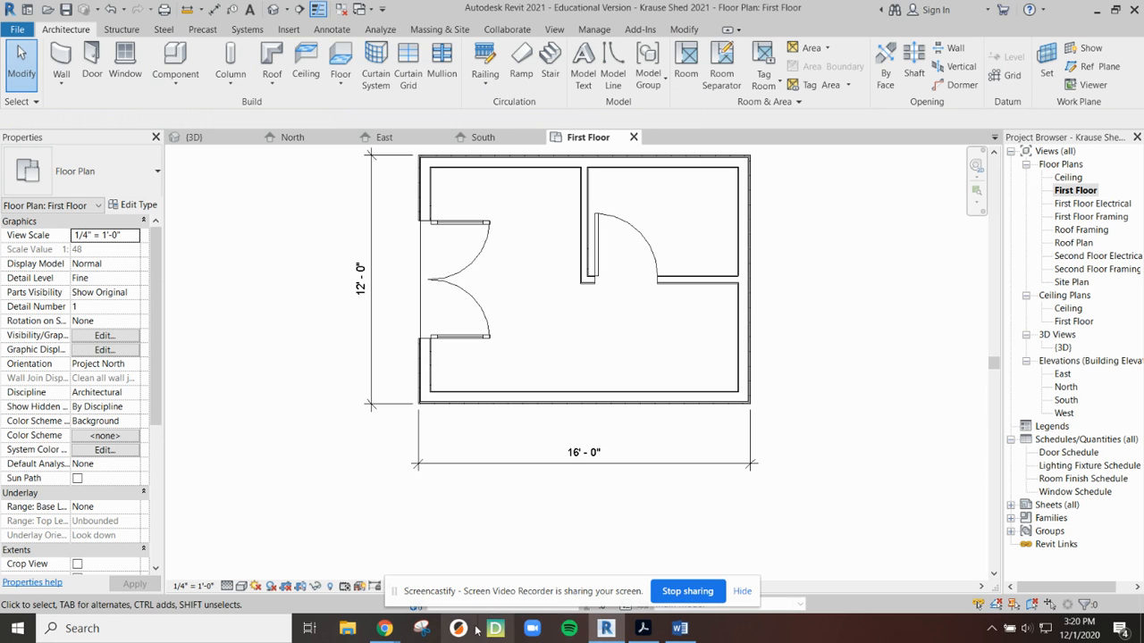
# Check the entry door's swing in the reference PDF, and flip the double door in Revit so it swings outward
pyautogui.click(641, 628)
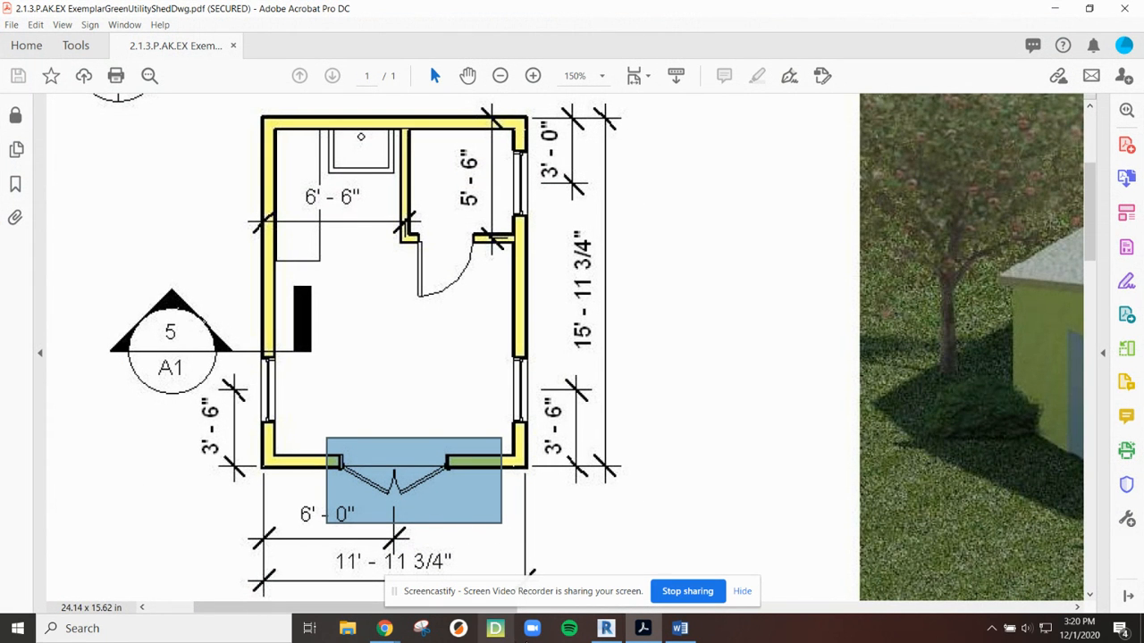
pyautogui.click(605, 628)
pyautogui.click(449, 280)
pyautogui.press('space')
pyautogui.click(351, 317)
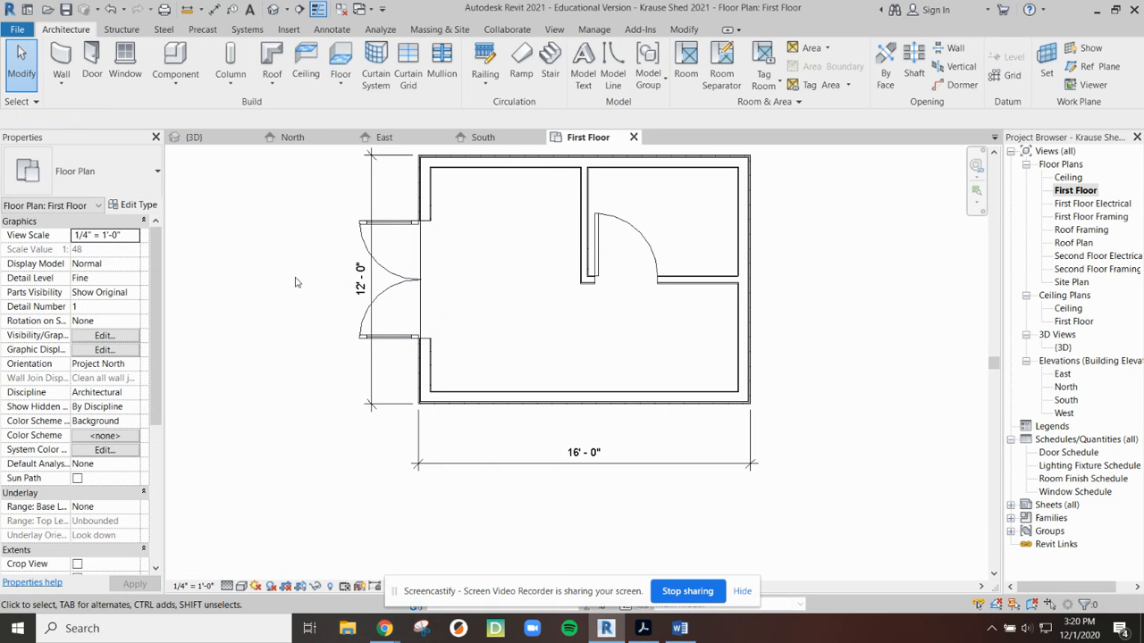
# Move the shed's 12' - 0" overall dimension farther out from the wall, clear of the double door's swing
pyautogui.moveTo(366, 186); pyautogui.dragTo(330, 190)
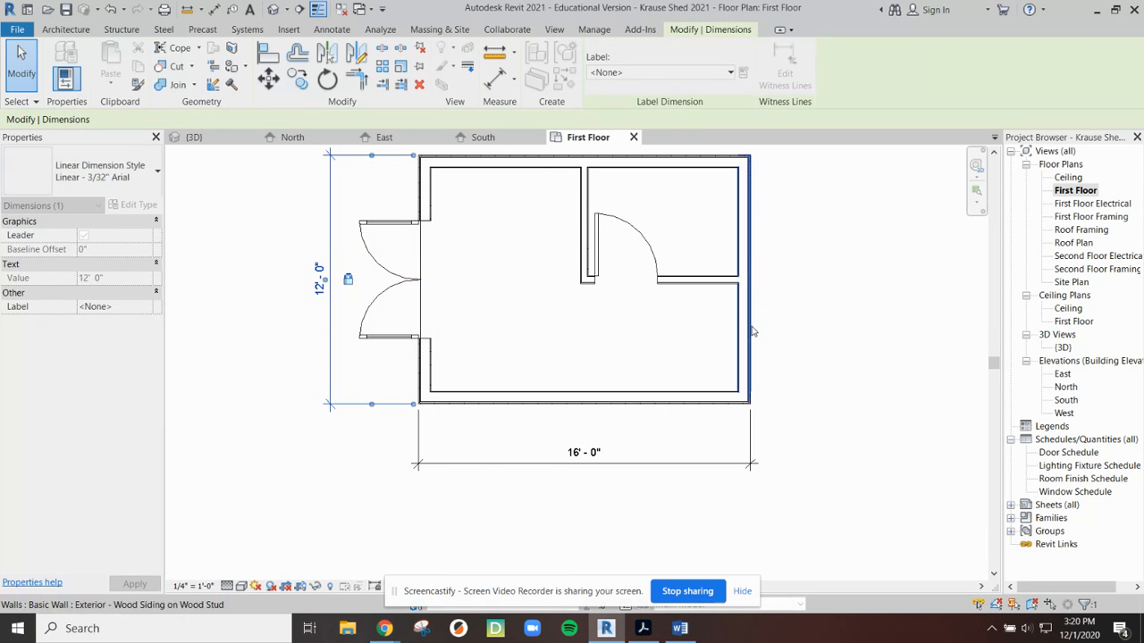
pyautogui.click(801, 306)
pyautogui.scroll(-1, 761, 373)
pyautogui.scroll(-1, 729, 360)
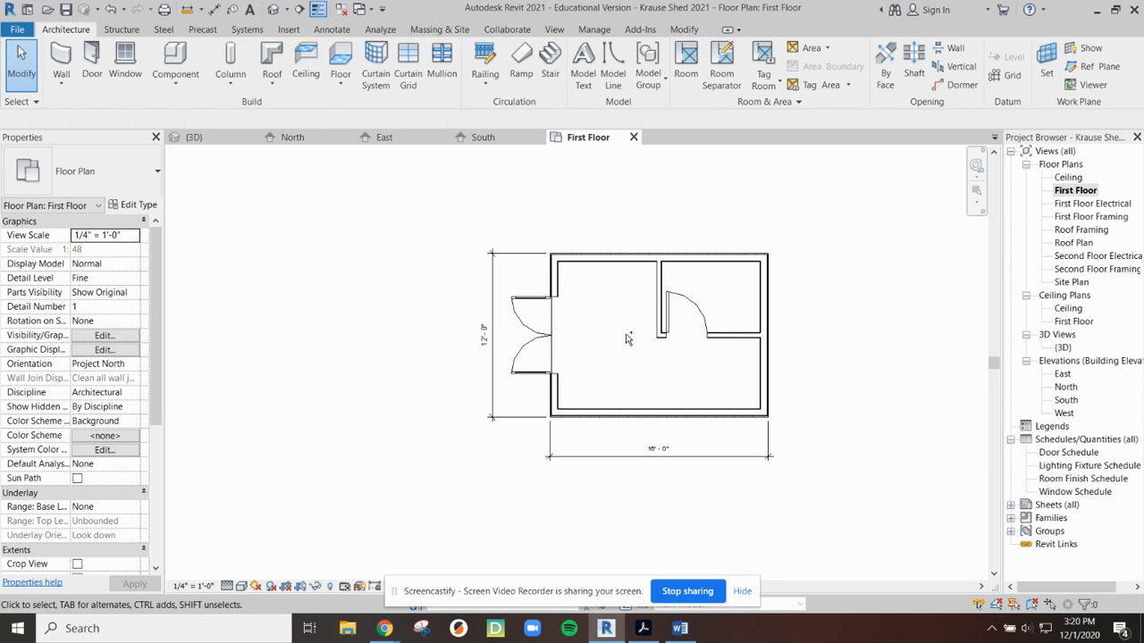
# Inspect the double entry door in the 3D view, and return to the First Floor plan
pyautogui.click(273, 9)
pyautogui.moveTo(550, 495)
pyautogui.keyDown('shift'); pyautogui.mouseDown(button='middle')
pyautogui.moveTo(592, 462)
pyautogui.moveTo(542, 302)
pyautogui.moveTo(561, 370)
pyautogui.moveTo(659, 327)
pyautogui.moveTo(748, 360)
pyautogui.moveTo(656, 380)
pyautogui.moveTo(554, 428)
pyautogui.moveTo(485, 492)
pyautogui.moveTo(755, 429)
pyautogui.mouseUp(button='middle'); pyautogui.keyUp('shift')
pyautogui.scroll(3, 542, 302)
pyautogui.scroll(1, 739, 421)
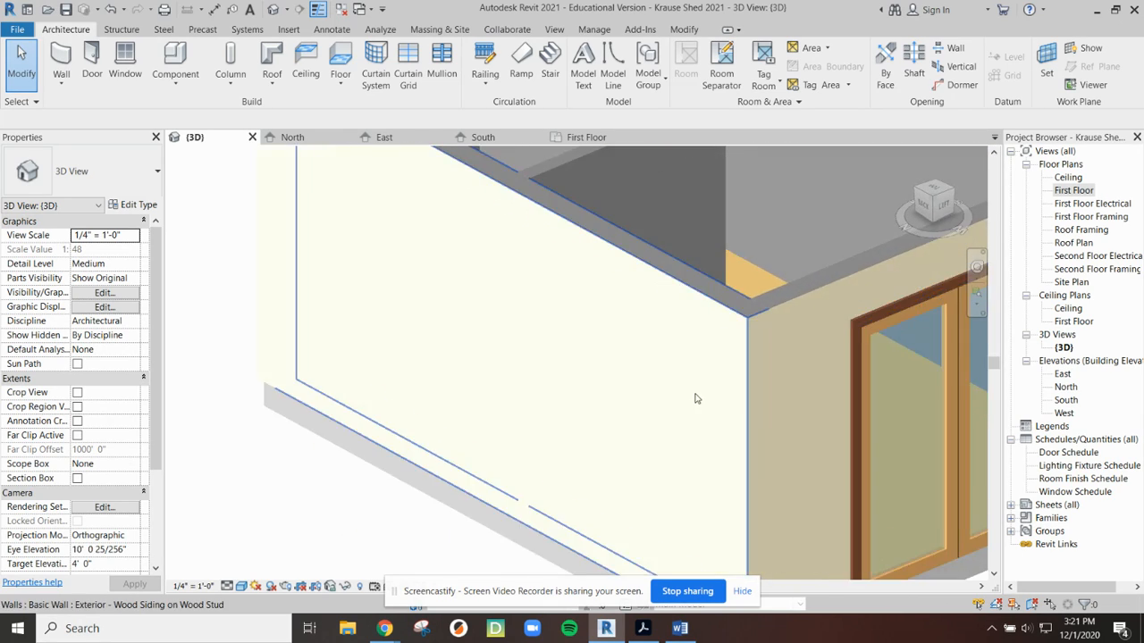
pyautogui.scroll(-3, 694, 375)
pyautogui.moveTo(632, 312)
pyautogui.mouseDown(button='middle')
pyautogui.moveTo(515, 368)
pyautogui.moveTo(506, 355)
pyautogui.mouseUp(button='middle')
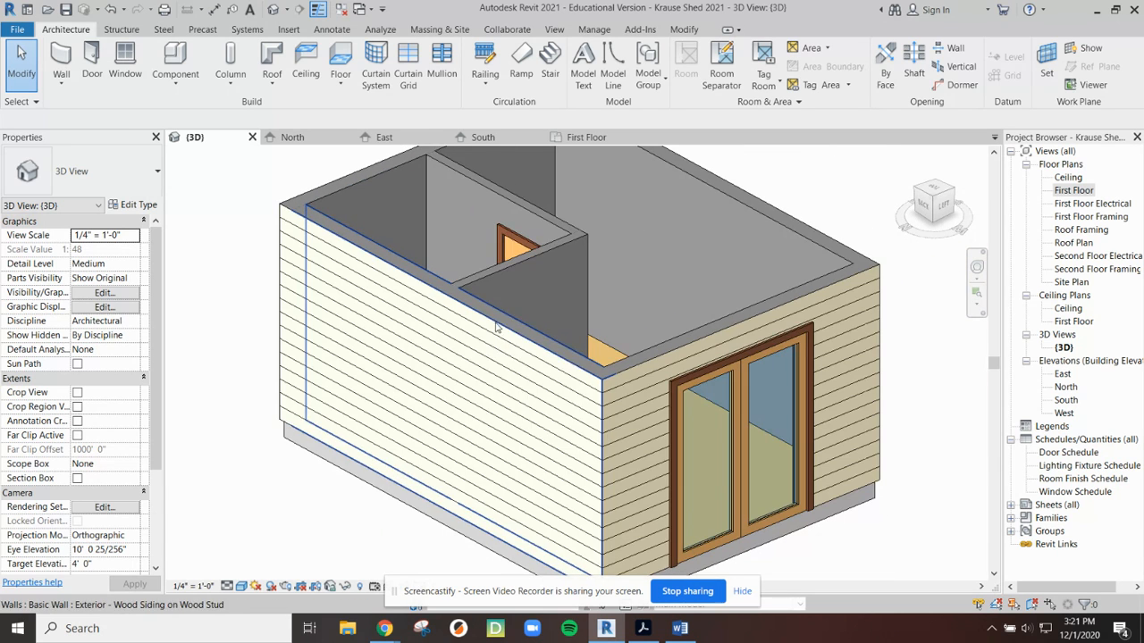
pyautogui.click(586, 137)
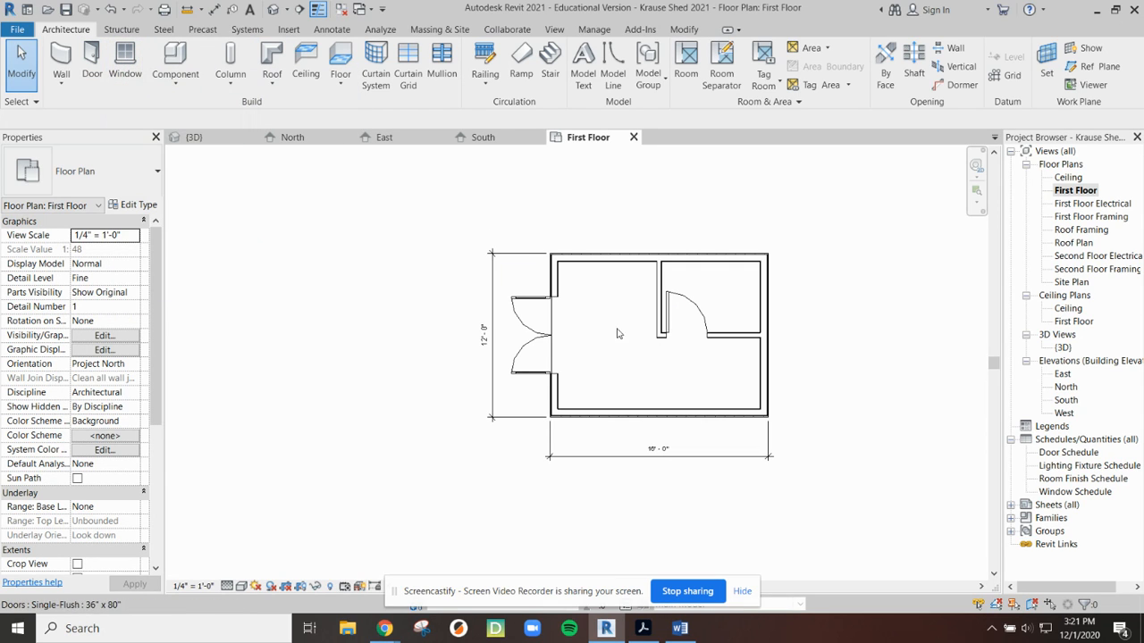
# Change the double entry door's type to Single-Raised Panel with Sidelights, 32" x 84", and show it in 3D
pyautogui.click(548, 337)
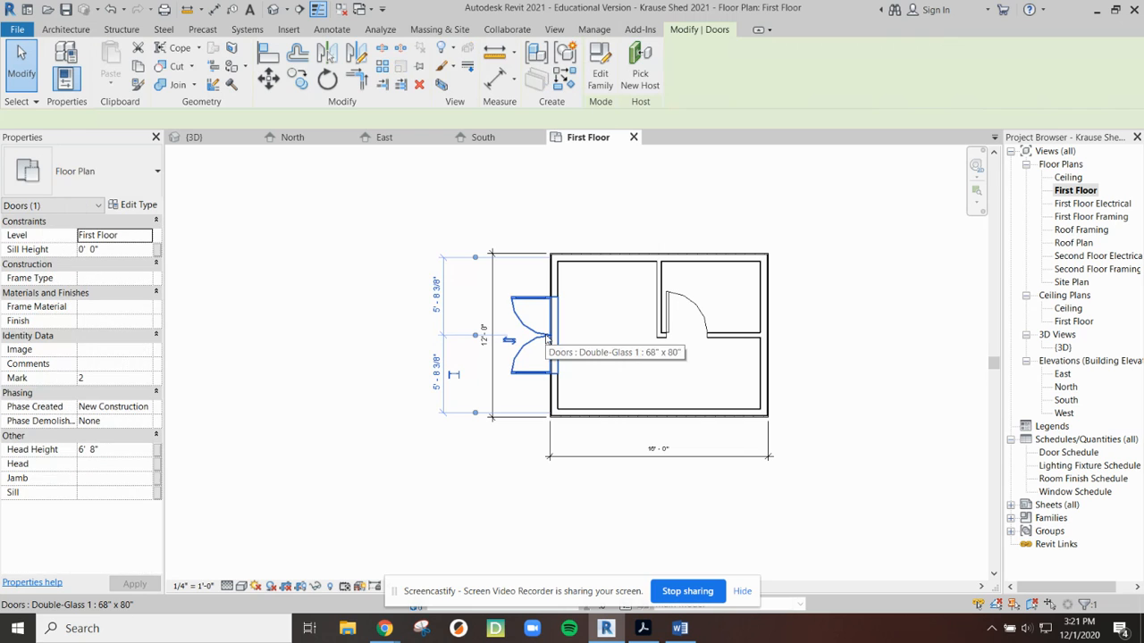
pyautogui.click(126, 182)
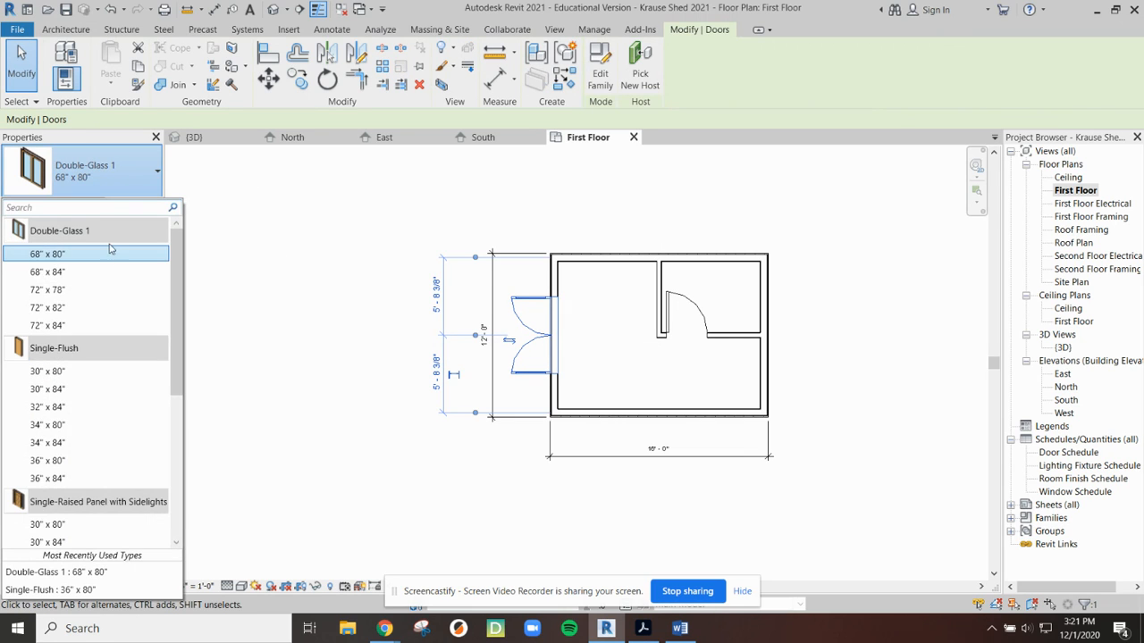
pyautogui.scroll(-2, 81, 482)
pyautogui.click(86, 454)
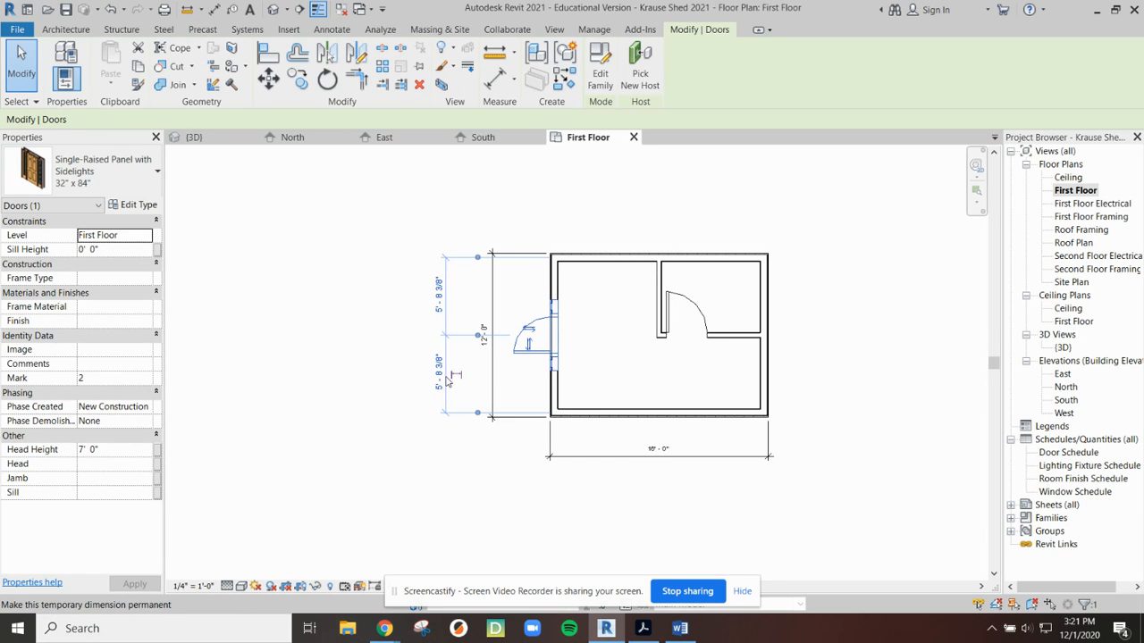
pyautogui.click(274, 9)
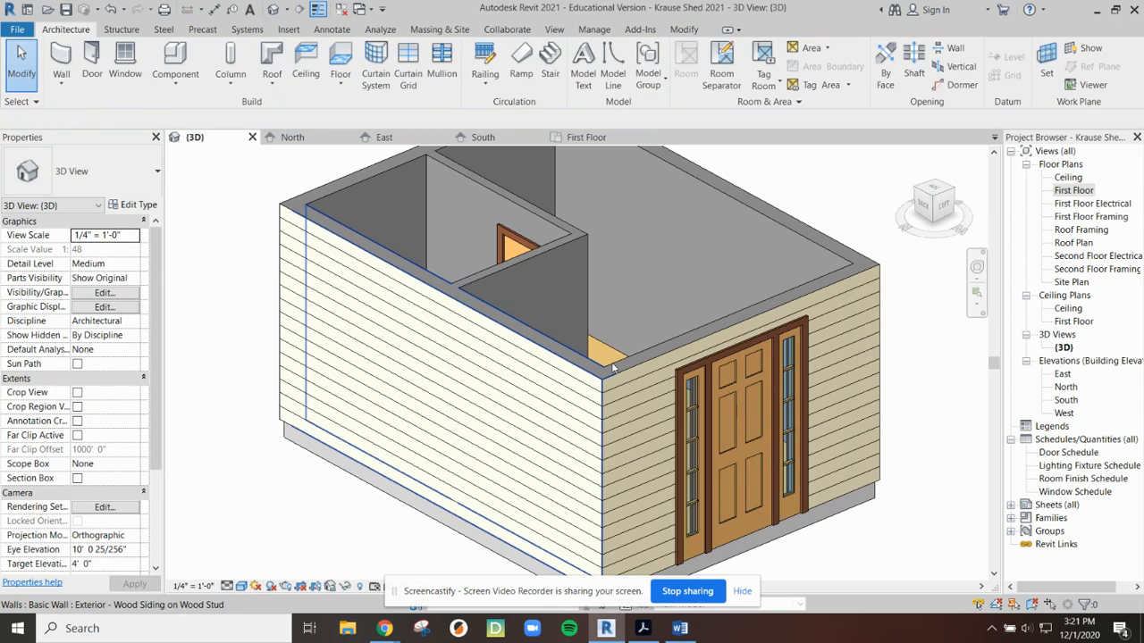
# Change the entry door's type back to Double-Glass 1, 68" x 80"
pyautogui.click(753, 397)
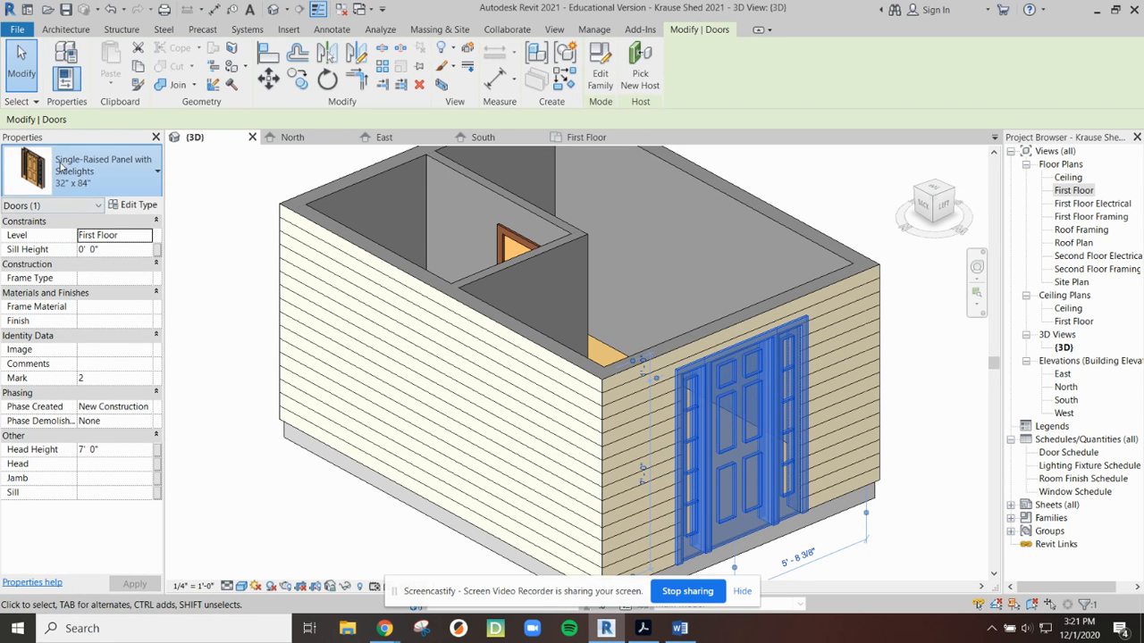
pyautogui.click(98, 171)
pyautogui.scroll(2, 114, 364)
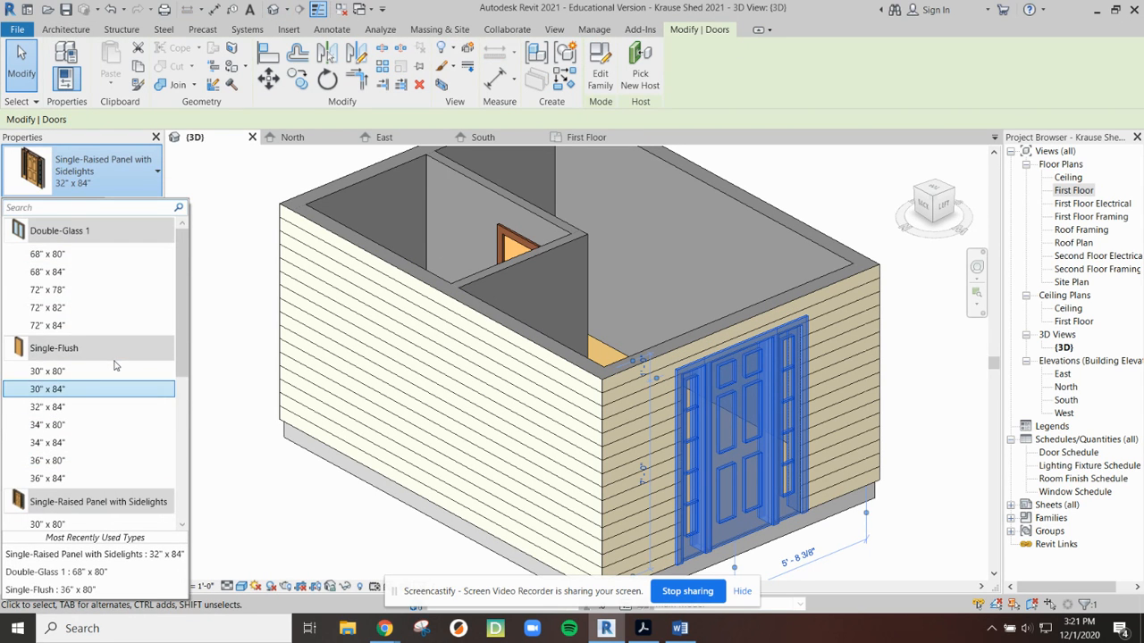
pyautogui.click(92, 255)
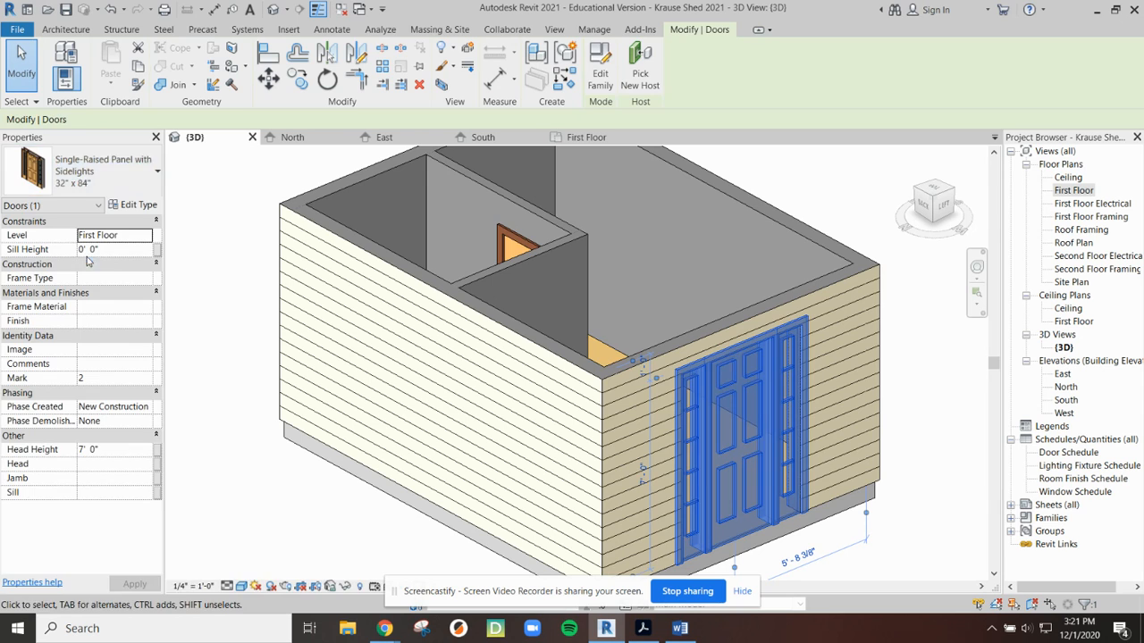
pyautogui.click(248, 207)
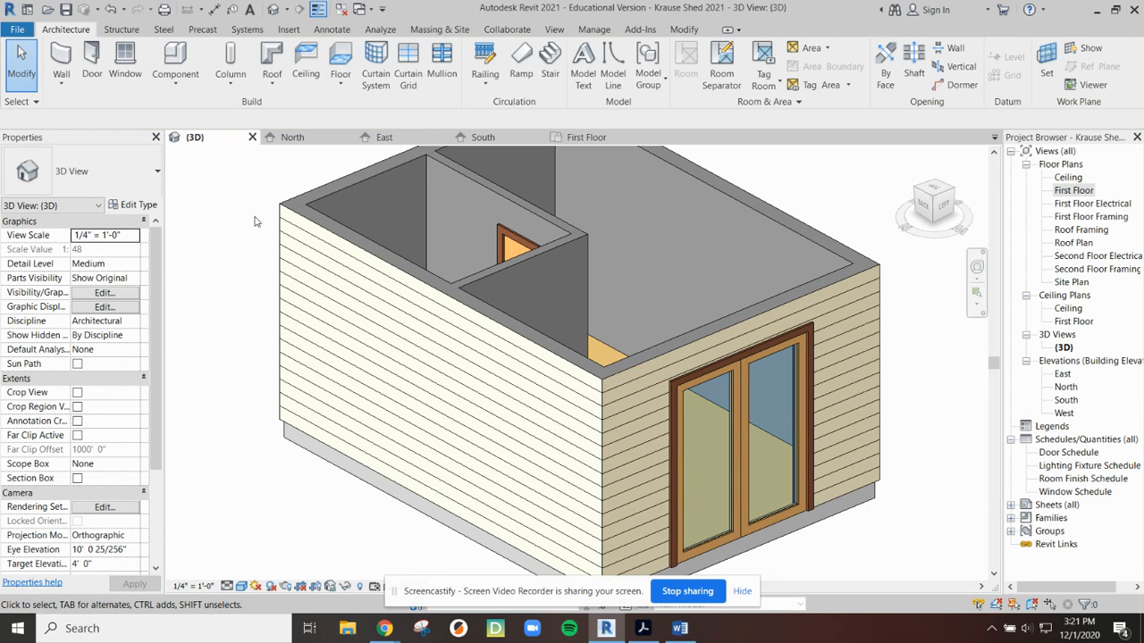
pyautogui.scroll(-3, 268, 250)
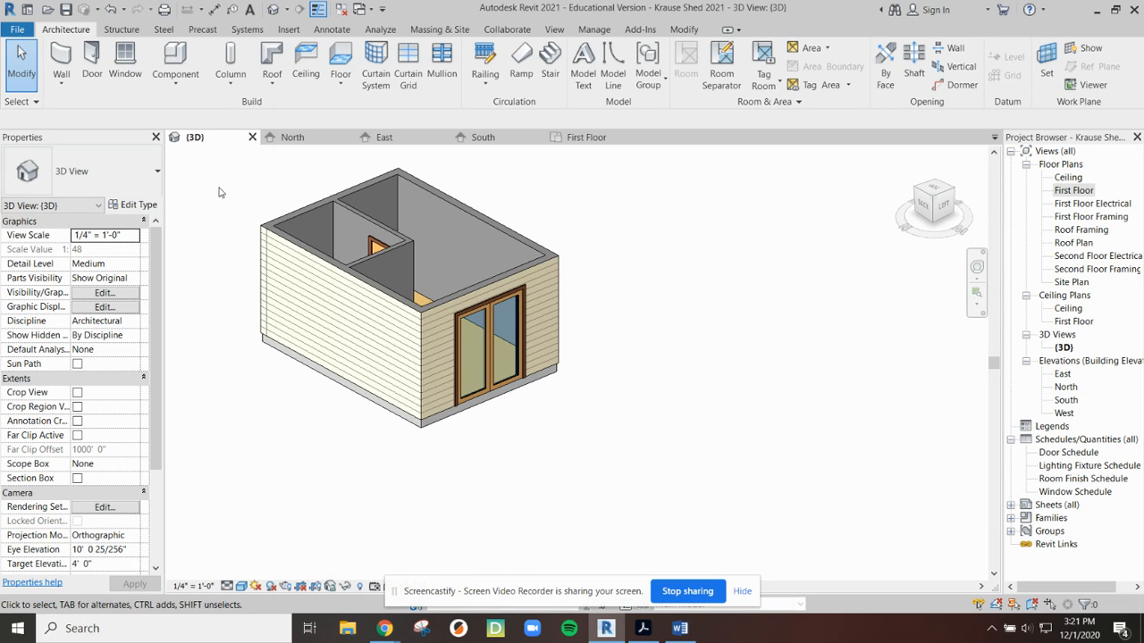
pyautogui.moveTo(609, 242); pyautogui.dragTo(805, 305, button='middle')
pyautogui.scroll(1, 794, 294)
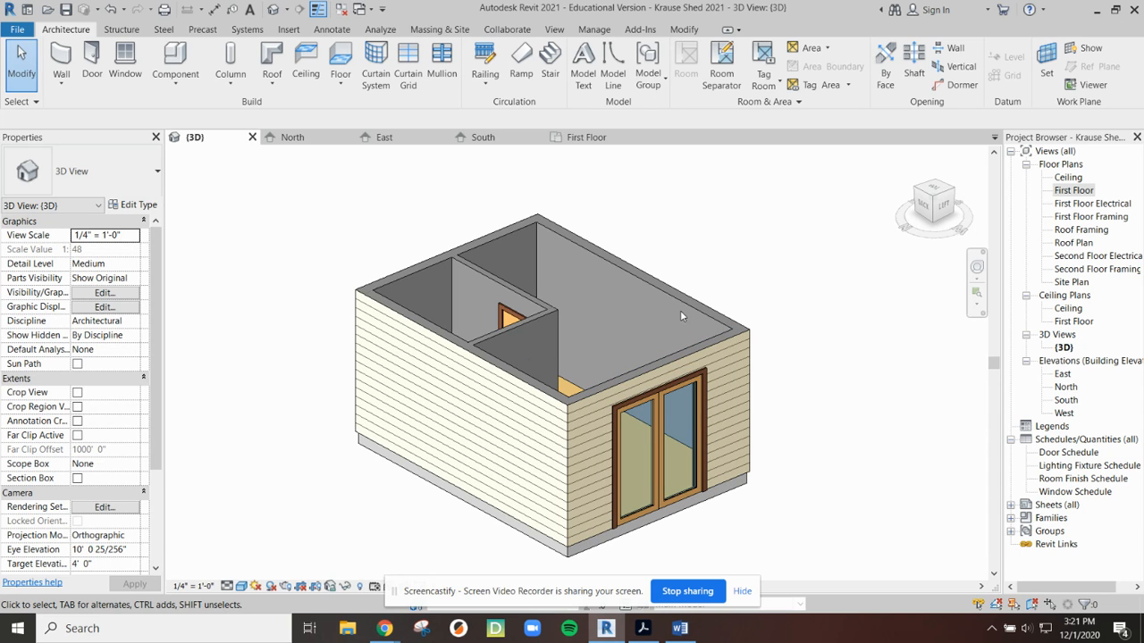
# Start placing a window in the First Floor plan and review the available casement, double hung and fixed window types and sizes
pyautogui.click(586, 138)
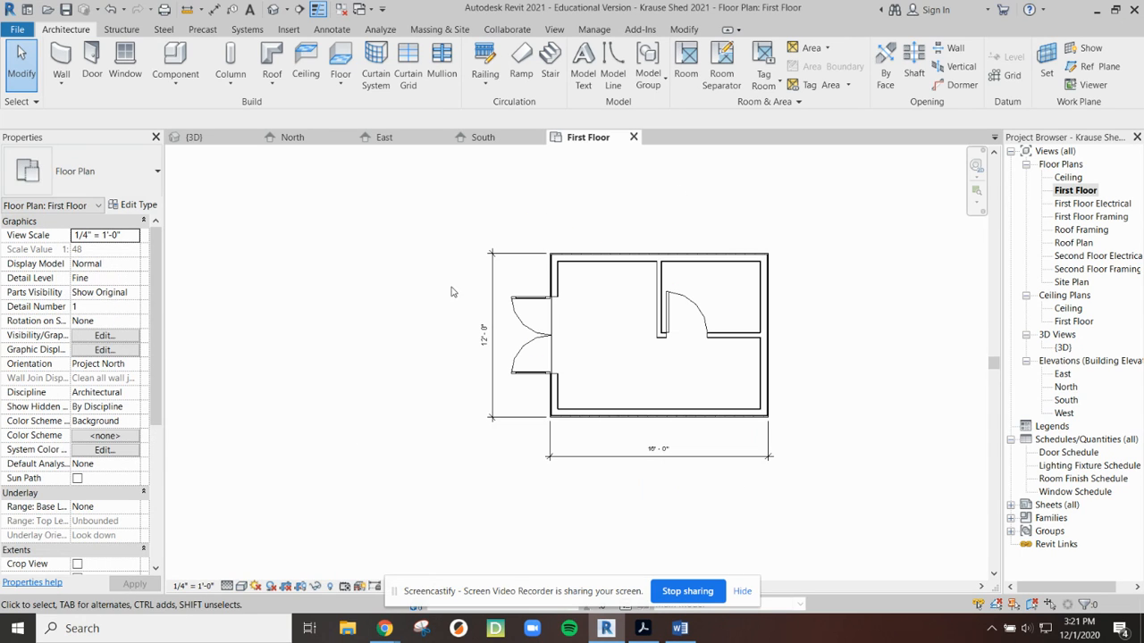
pyautogui.click(124, 61)
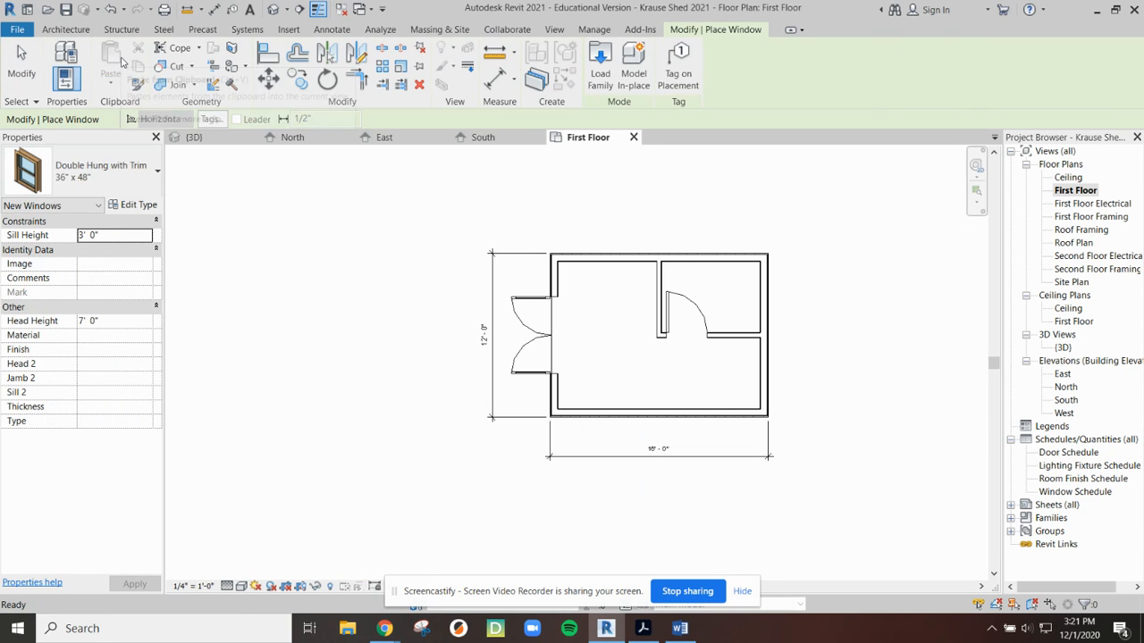
pyautogui.click(101, 174)
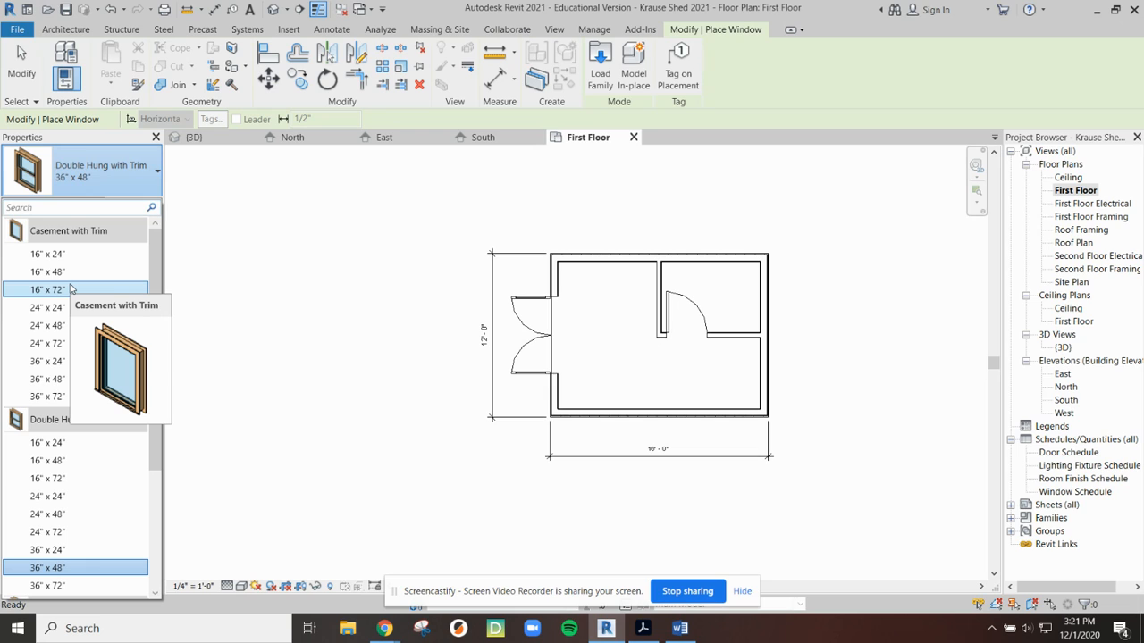
pyautogui.scroll(-3, 71, 289)
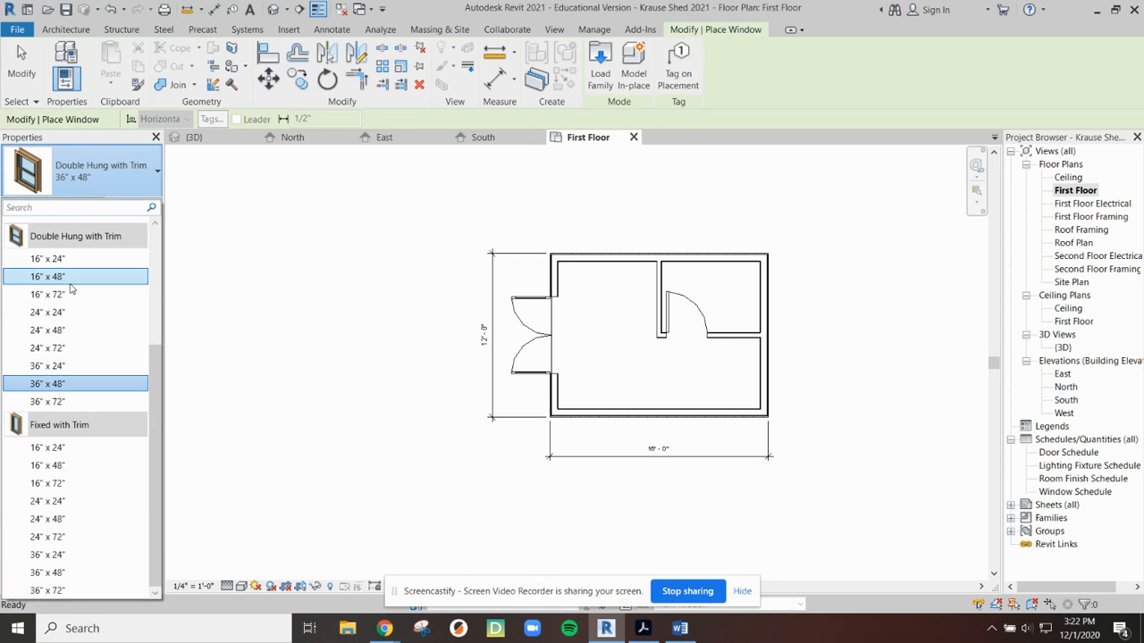
pyautogui.scroll(3, 71, 290)
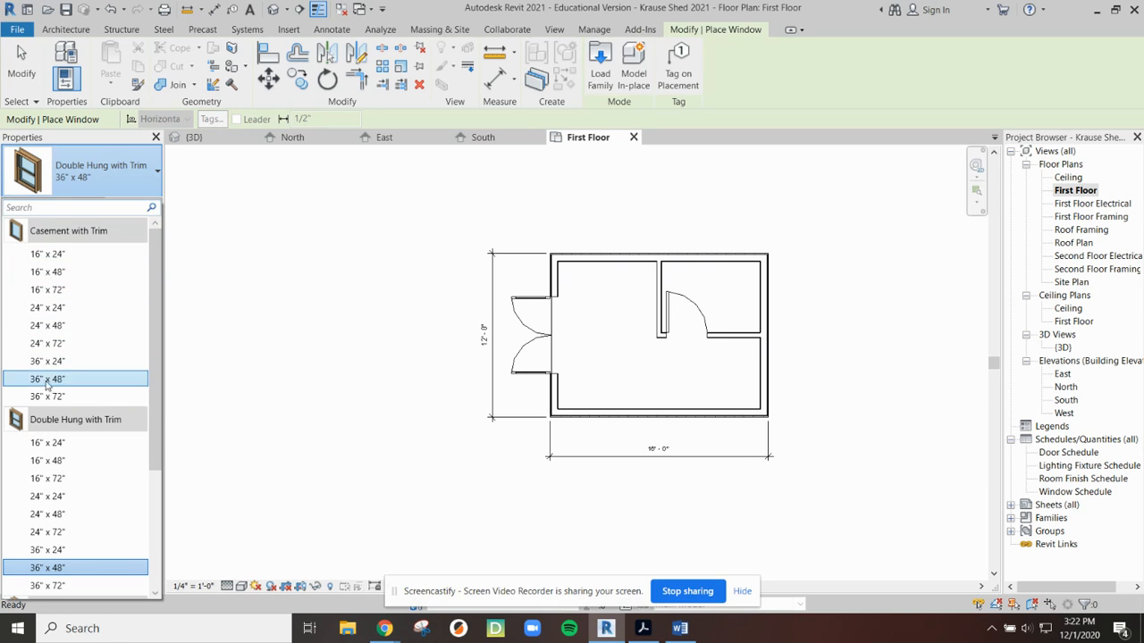
pyautogui.scroll(-3, 31, 397)
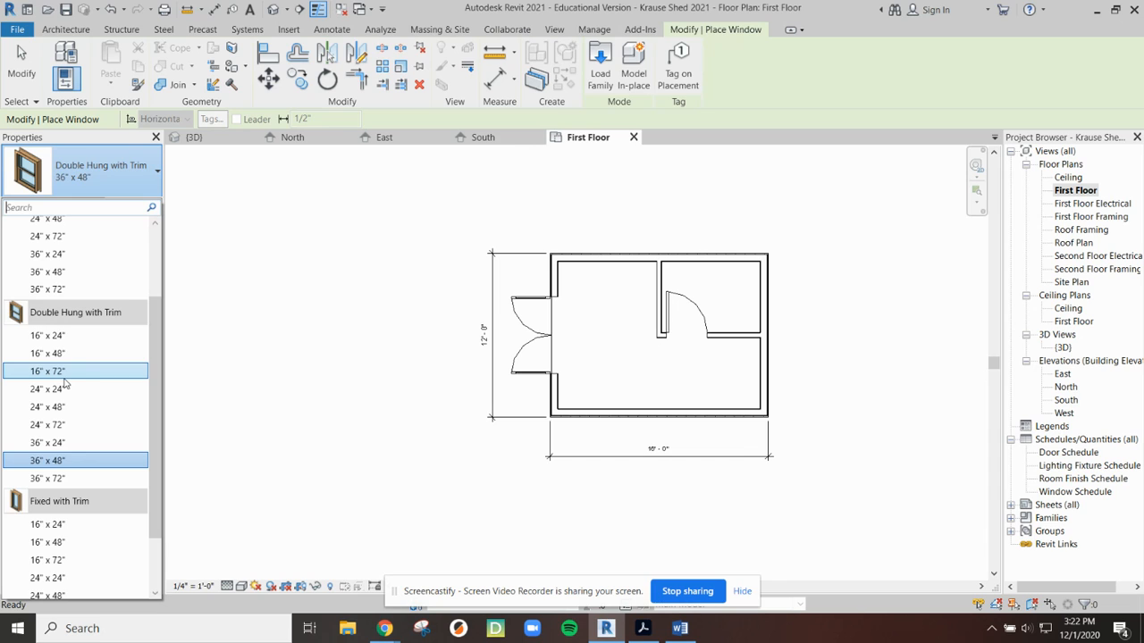
pyautogui.scroll(2, 75, 324)
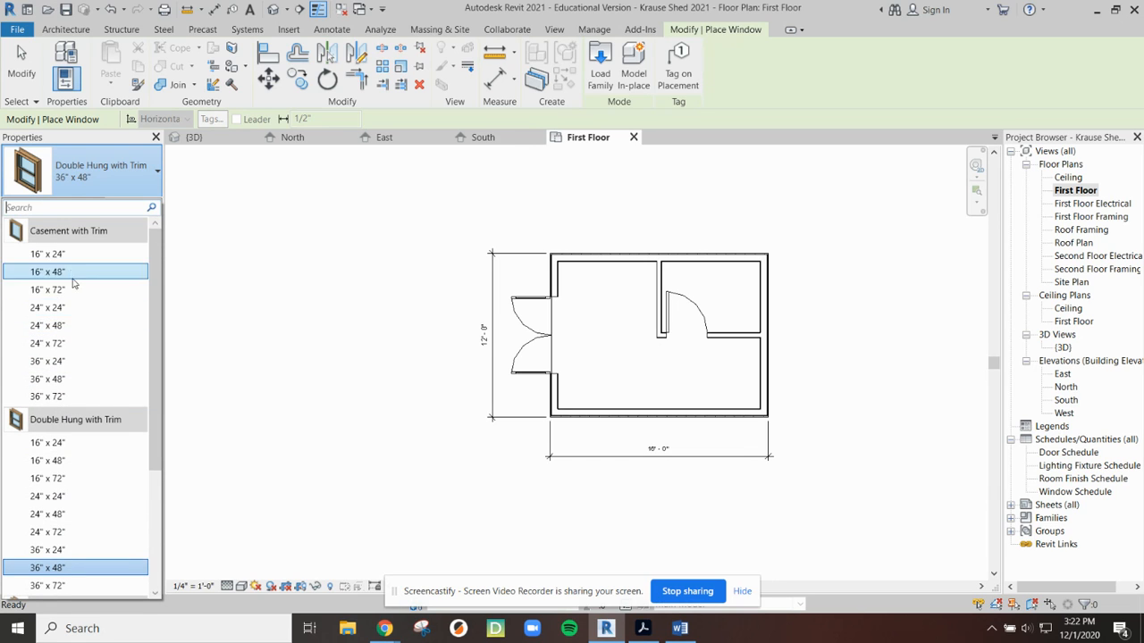
pyautogui.scroll(-2, 85, 333)
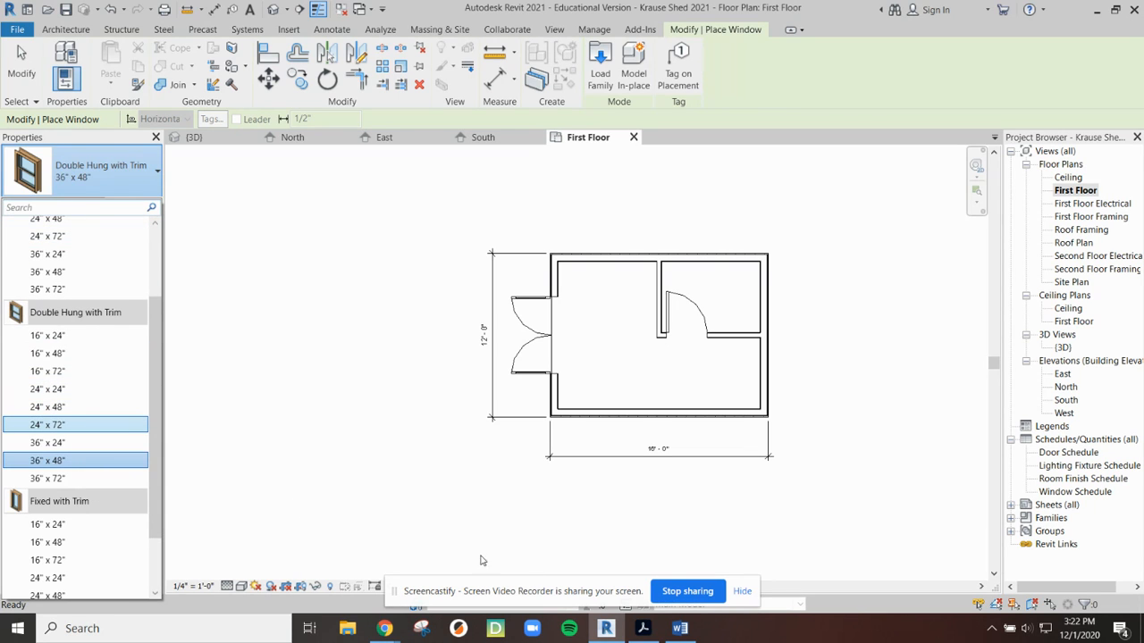
# Check the reference PDF's floor plan and elevations and the Word constraints for the required windows, and return to Revit
pyautogui.click(641, 630)
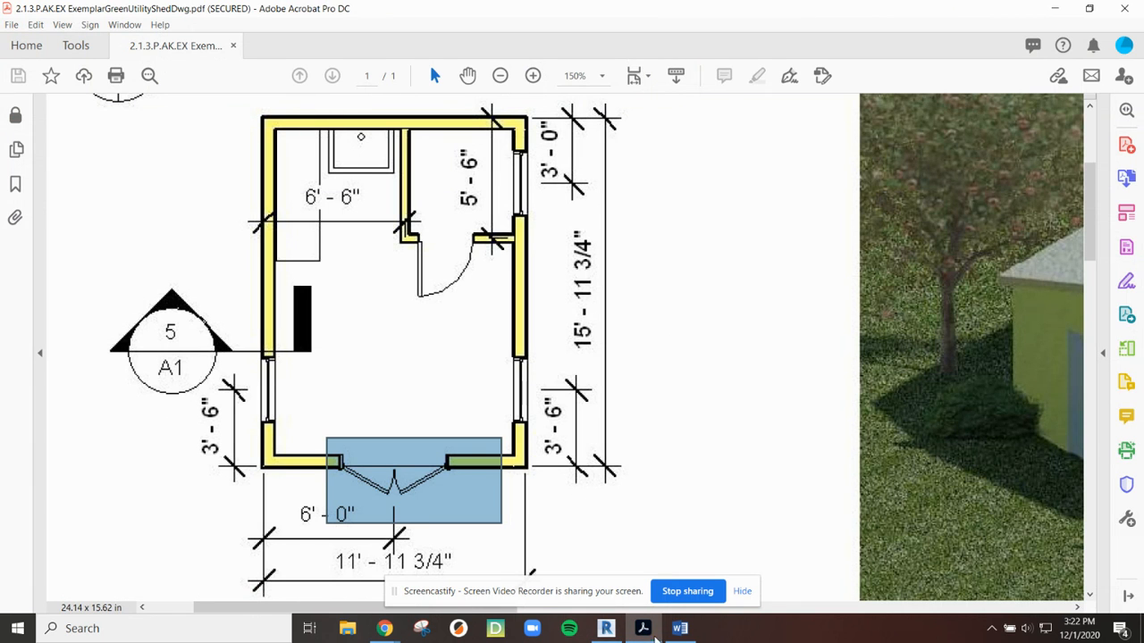
pyautogui.click(680, 628)
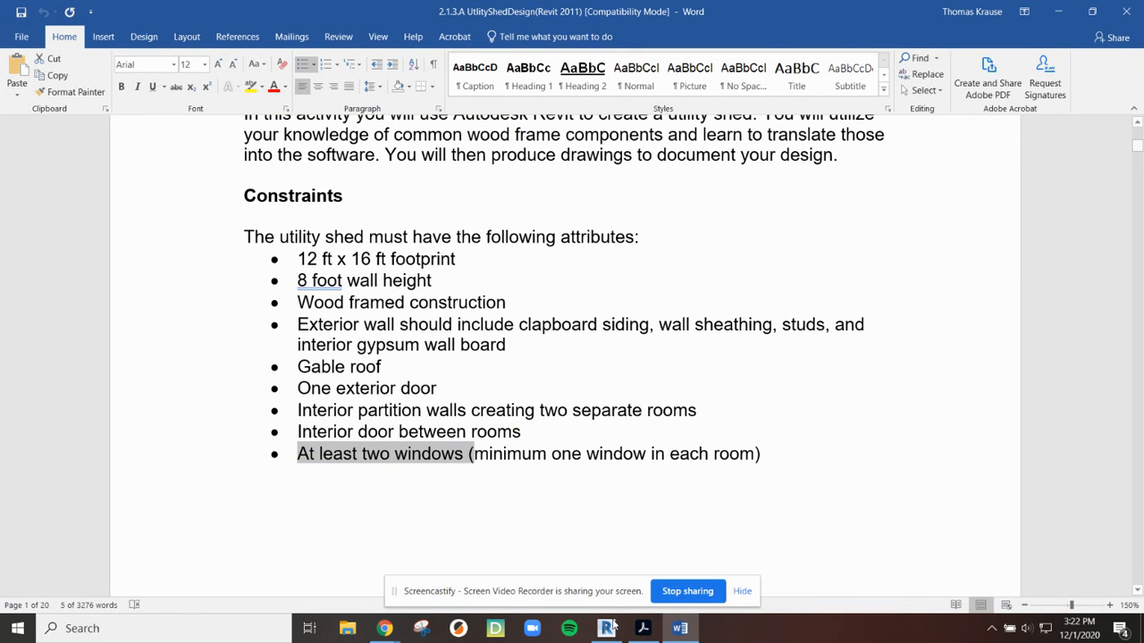
pyautogui.click(643, 628)
pyautogui.scroll(-3, 458, 398)
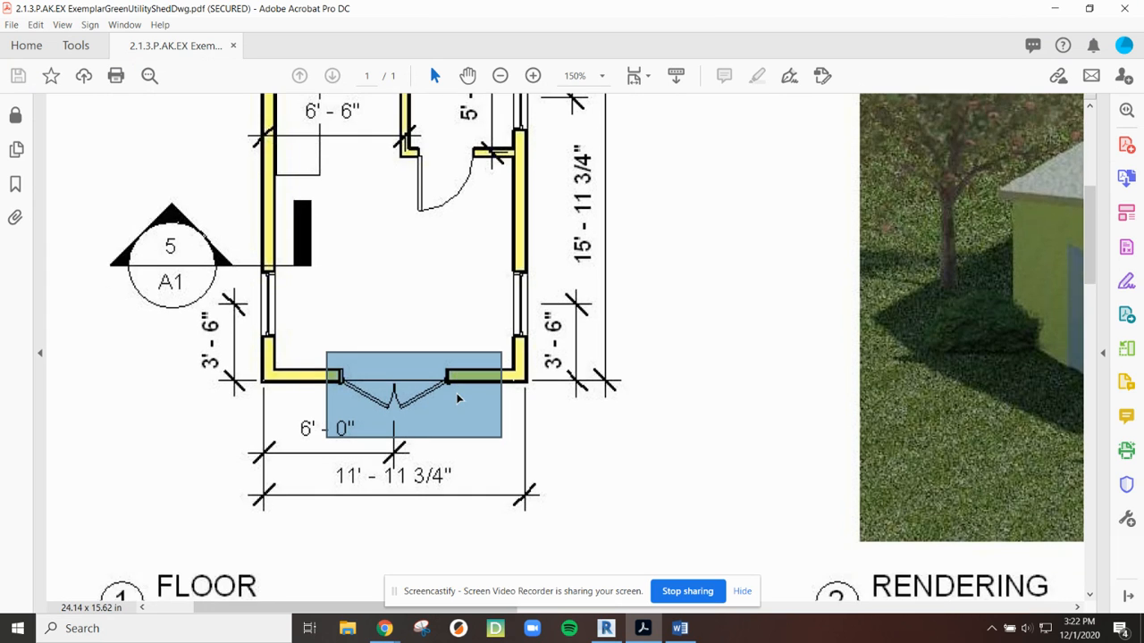
pyautogui.hscroll(-3, 457, 398)
pyautogui.scroll(2, 411, 392)
pyautogui.scroll(-12, 429, 426)
pyautogui.hscroll(4, 429, 426)
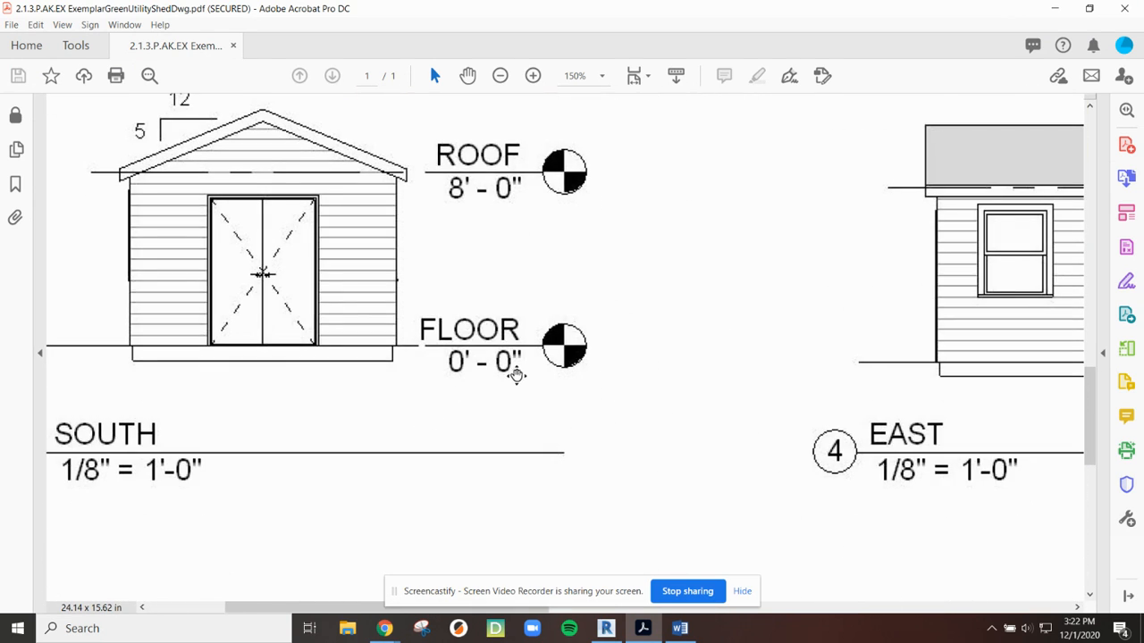
pyautogui.hscroll(10, 514, 375)
pyautogui.scroll(-3, 538, 380)
pyautogui.scroll(2, 539, 378)
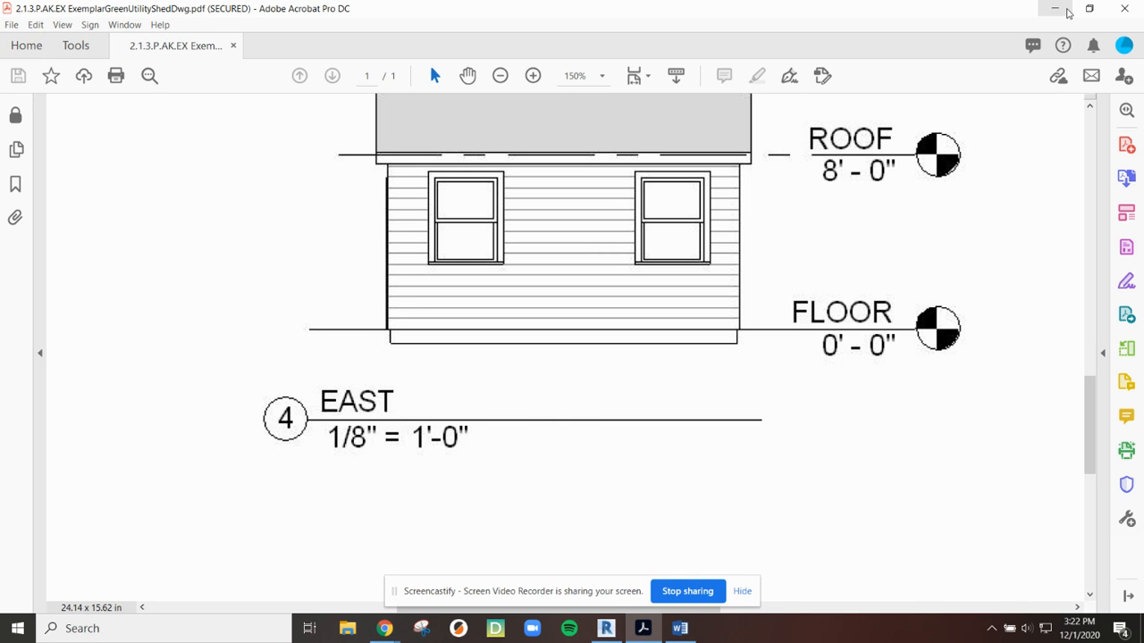
pyautogui.click(1054, 9)
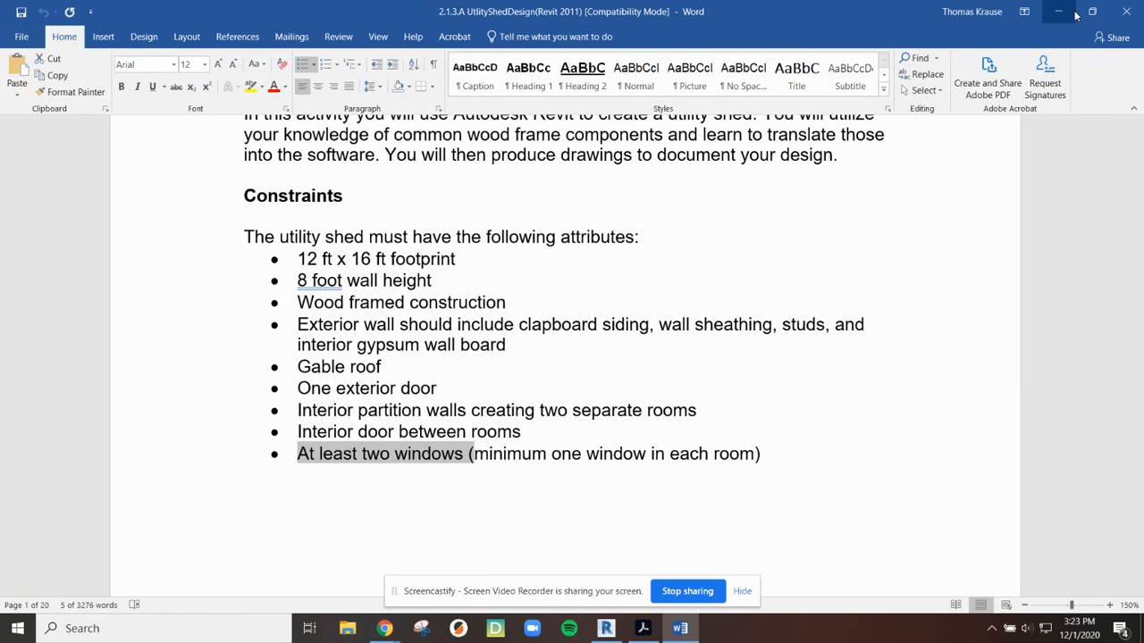
pyautogui.click(1057, 10)
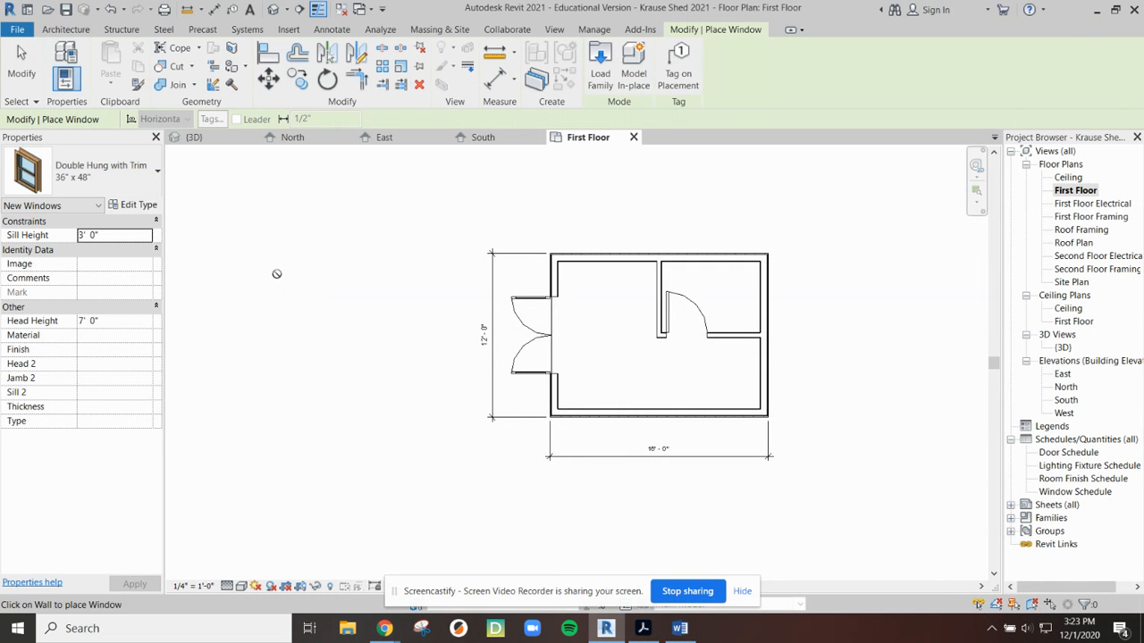
# Place a Double Hung with Trim 24" x 48" window in the plan's upper exterior wall, centered on the small room
pyautogui.click(125, 179)
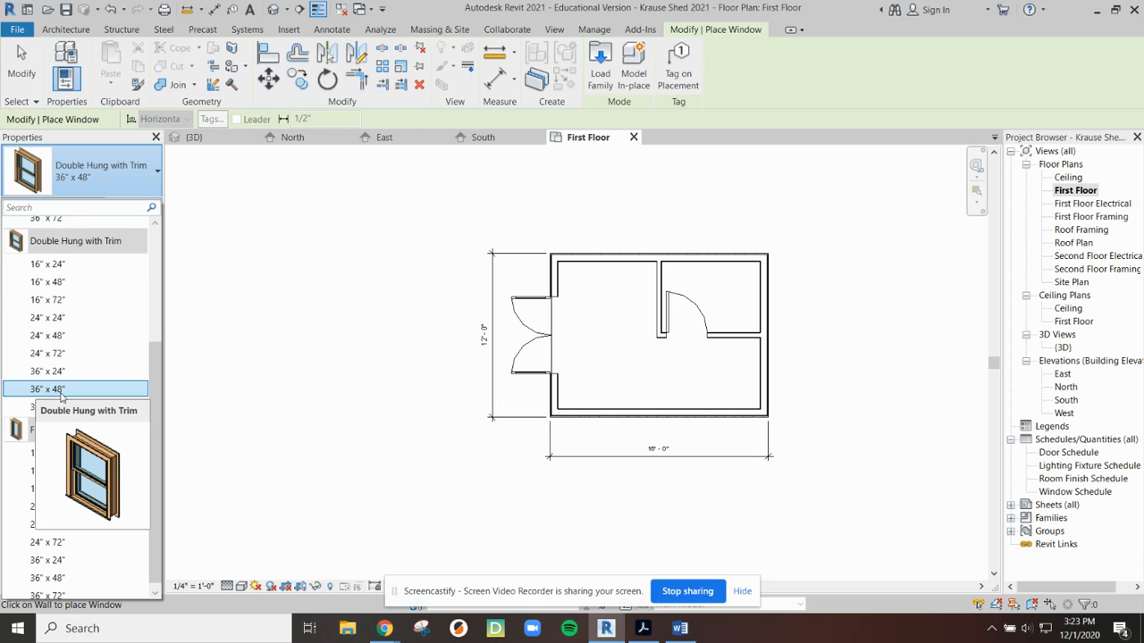
pyautogui.click(51, 337)
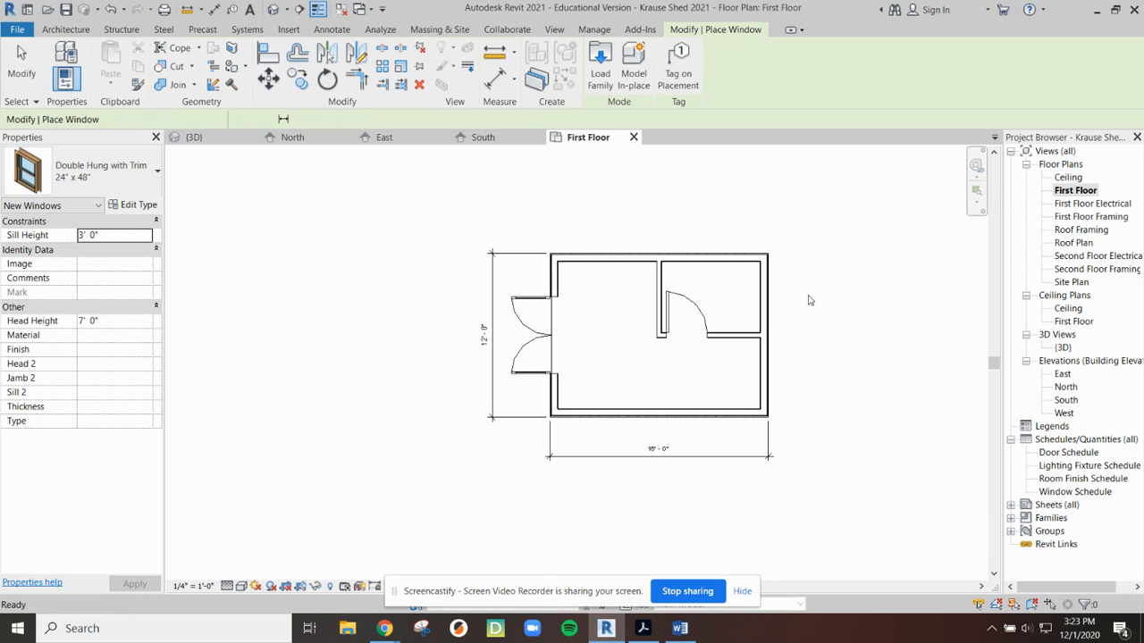
pyautogui.scroll(4, 706, 268)
pyautogui.scroll(1, 662, 279)
pyautogui.scroll(-3, 589, 311)
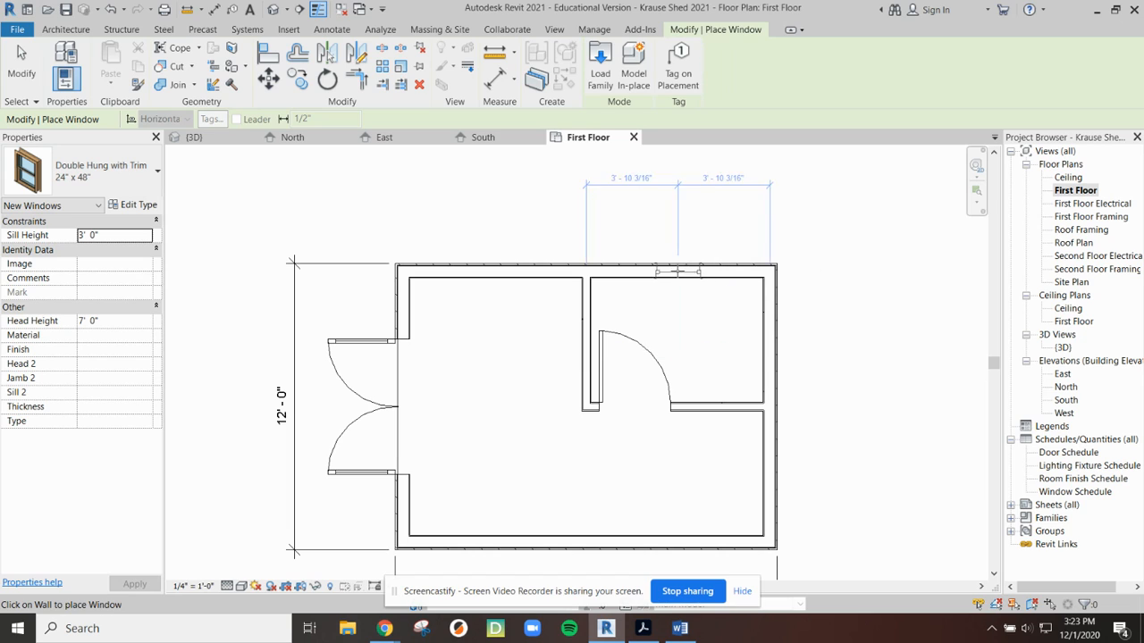
pyautogui.scroll(2, 676, 266)
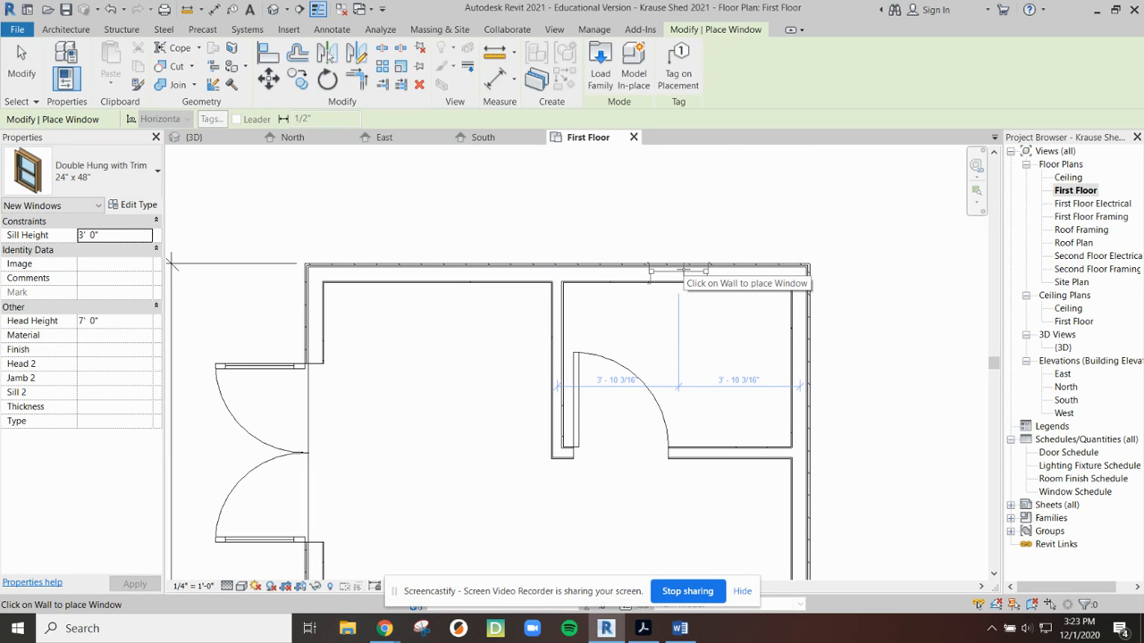
pyautogui.click(679, 273)
pyautogui.press('Escape')
pyautogui.press('Escape')
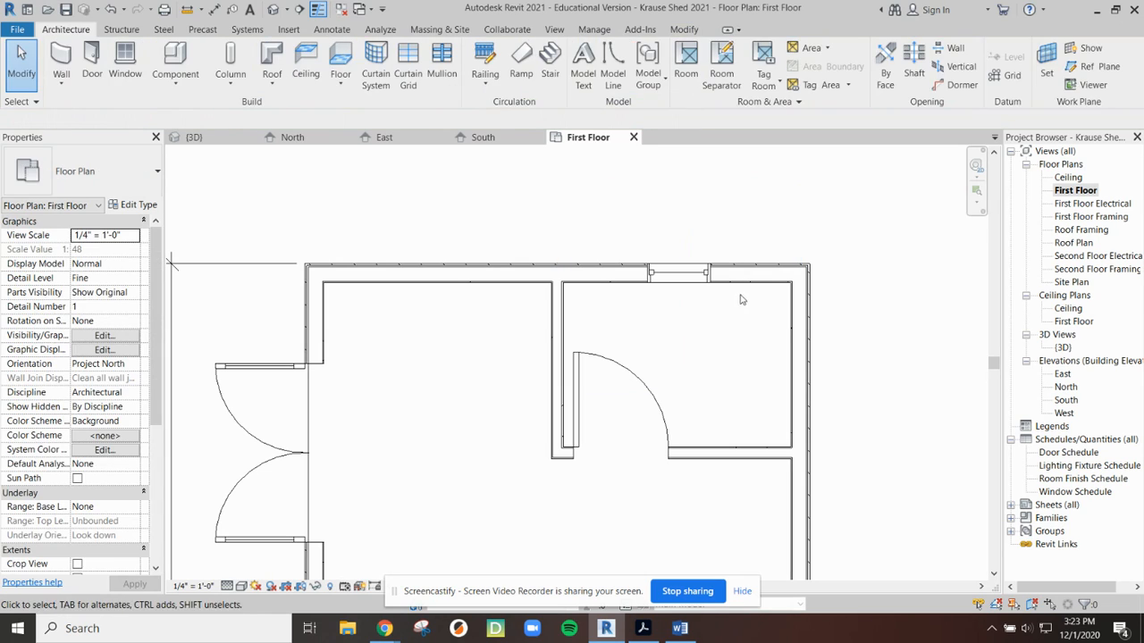
# Flip the small room window's interior and exterior sides, and flip it back to its original facing
pyautogui.click(679, 275)
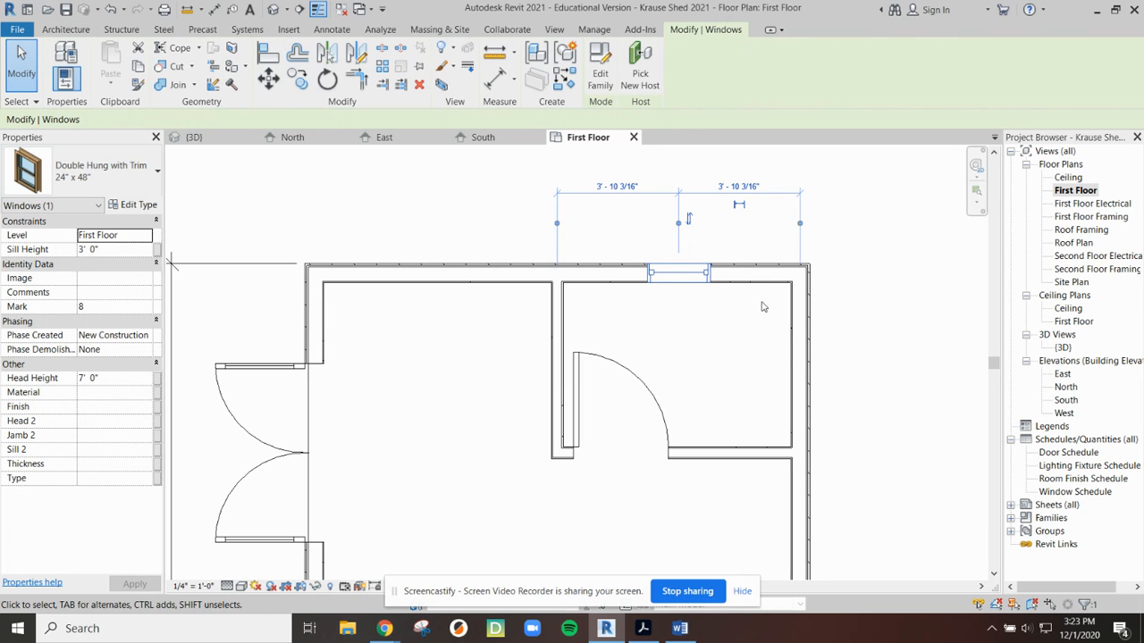
pyautogui.click(690, 227)
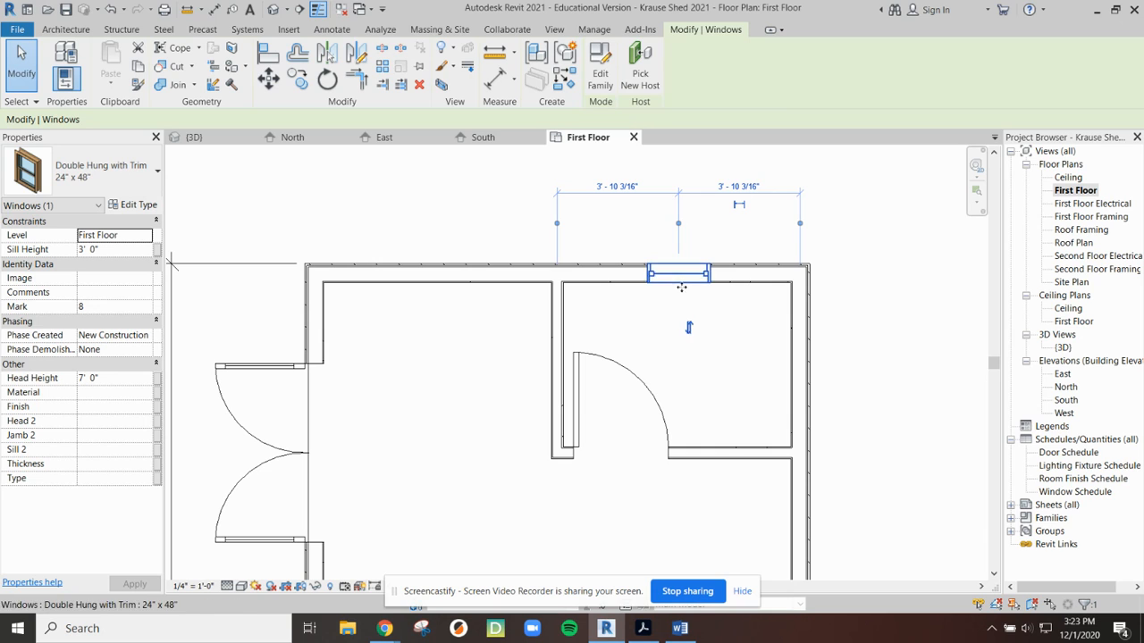
pyautogui.click(690, 331)
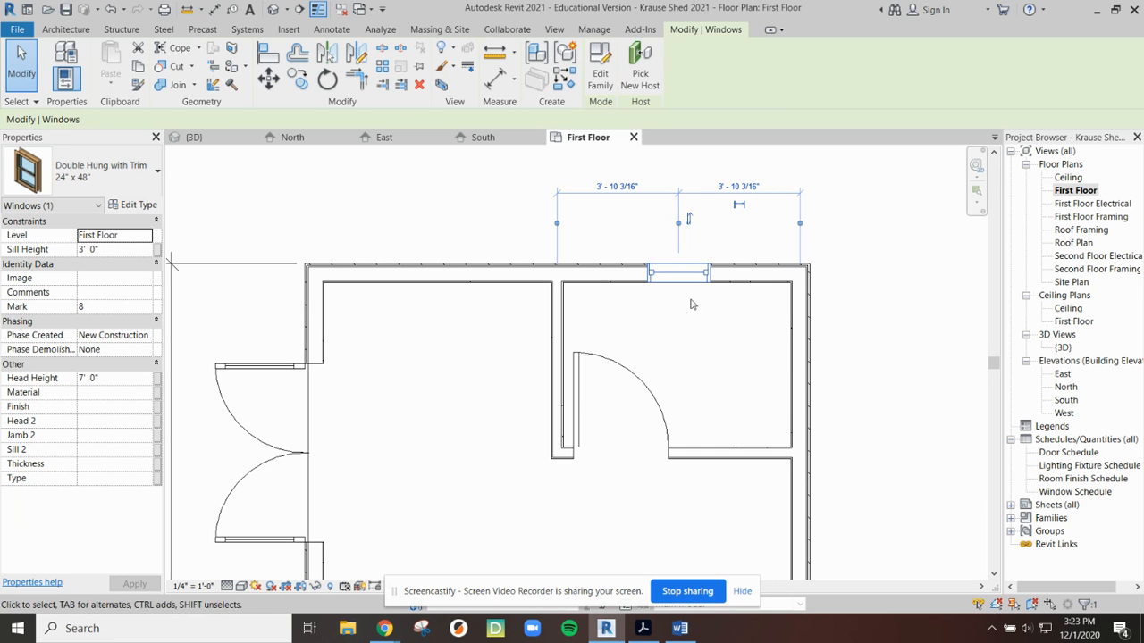
pyautogui.click(890, 277)
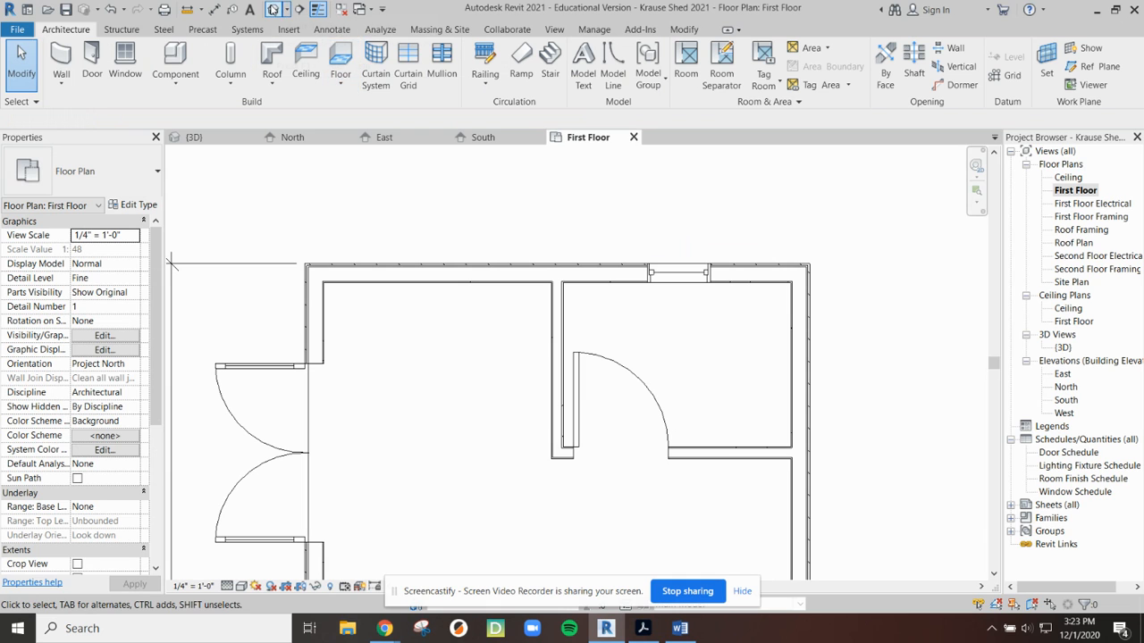
# Inspect the small room's new window in the 3D view, checking its exterior trim and position in the wall
pyautogui.click(273, 9)
pyautogui.scroll(5, 389, 446)
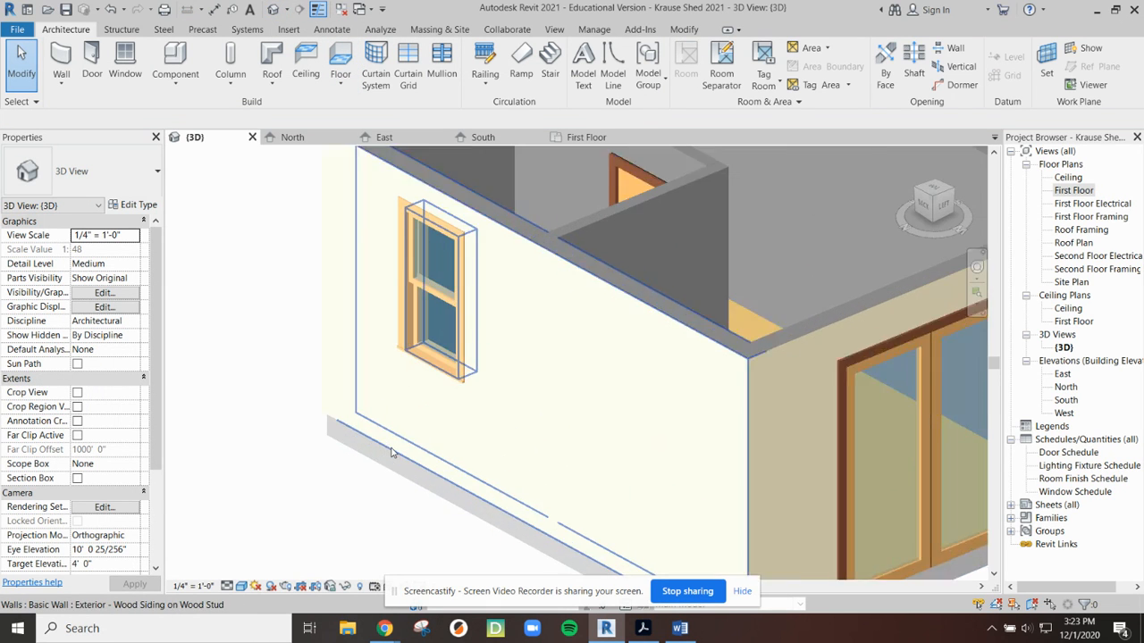
pyautogui.scroll(1, 298, 321)
pyautogui.moveTo(299, 321); pyautogui.dragTo(307, 418, button='middle')
pyautogui.scroll(1, 456, 338)
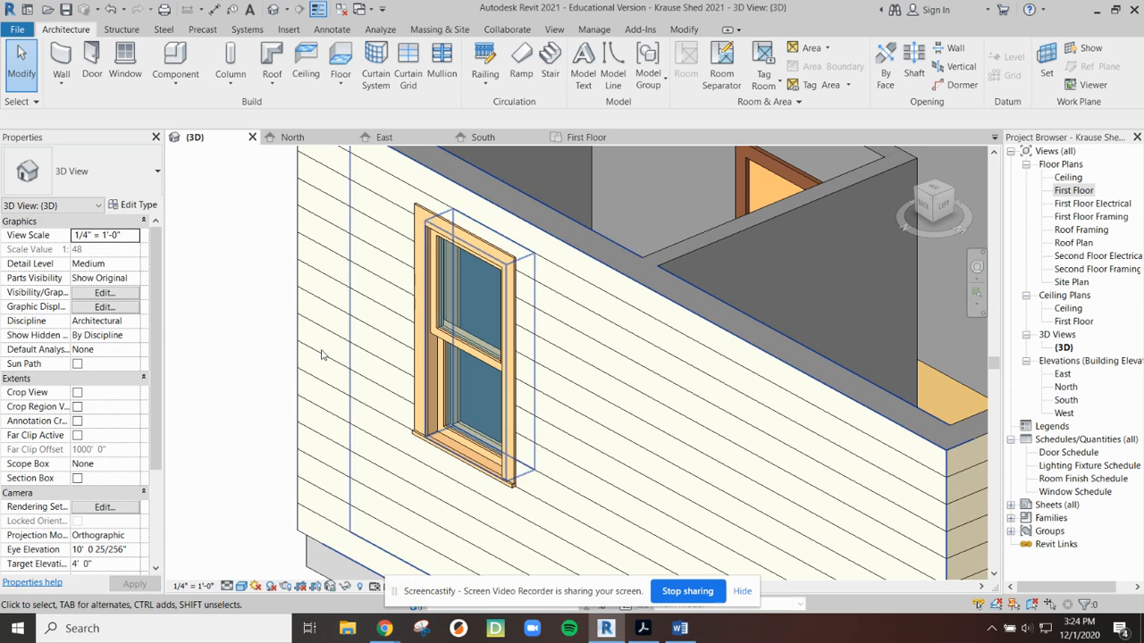
pyautogui.scroll(-2, 252, 340)
pyautogui.scroll(-1, 252, 340)
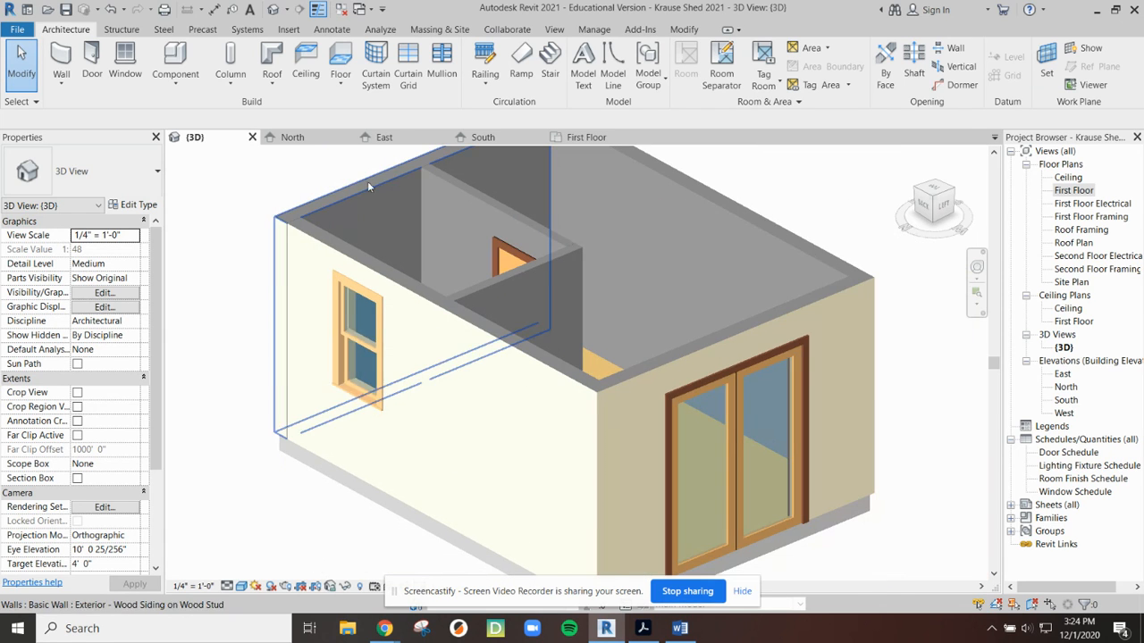
# In the First Floor plan, add three more 24" x 48" double hung windows: one in the main room's upper wall, two in the lower wall
pyautogui.click(585, 136)
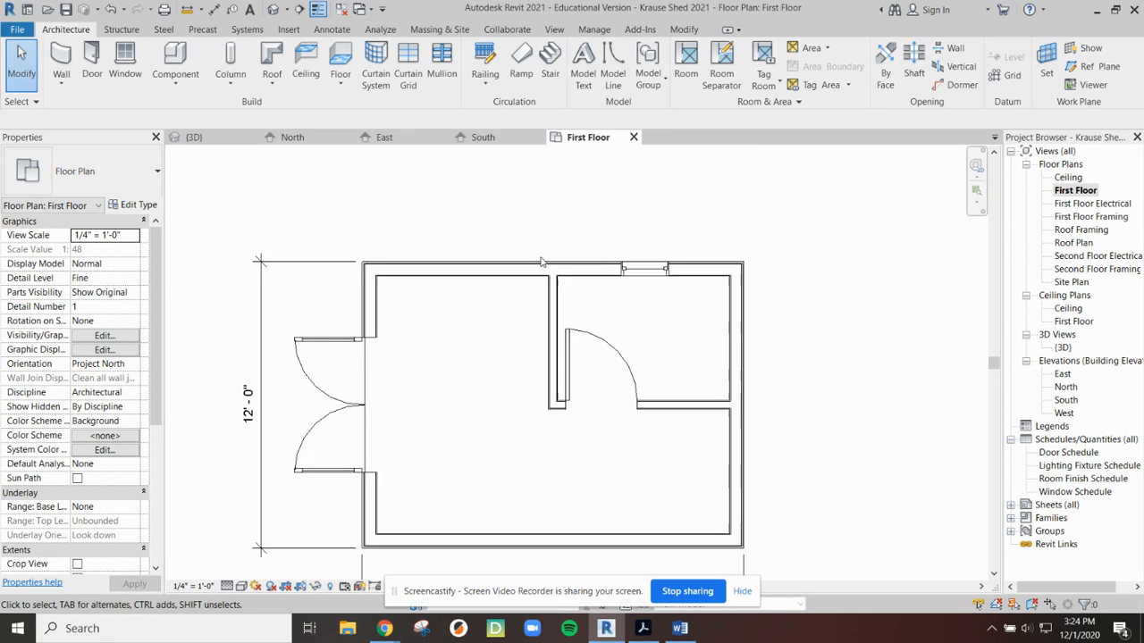
pyautogui.scroll(-1, 540, 261)
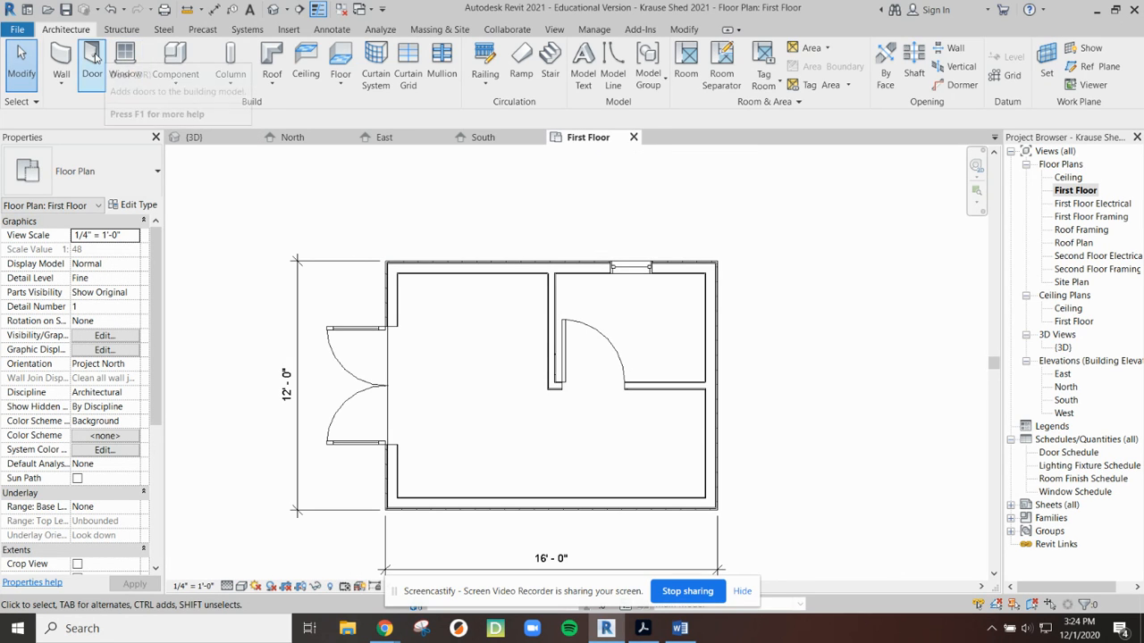
pyautogui.click(125, 57)
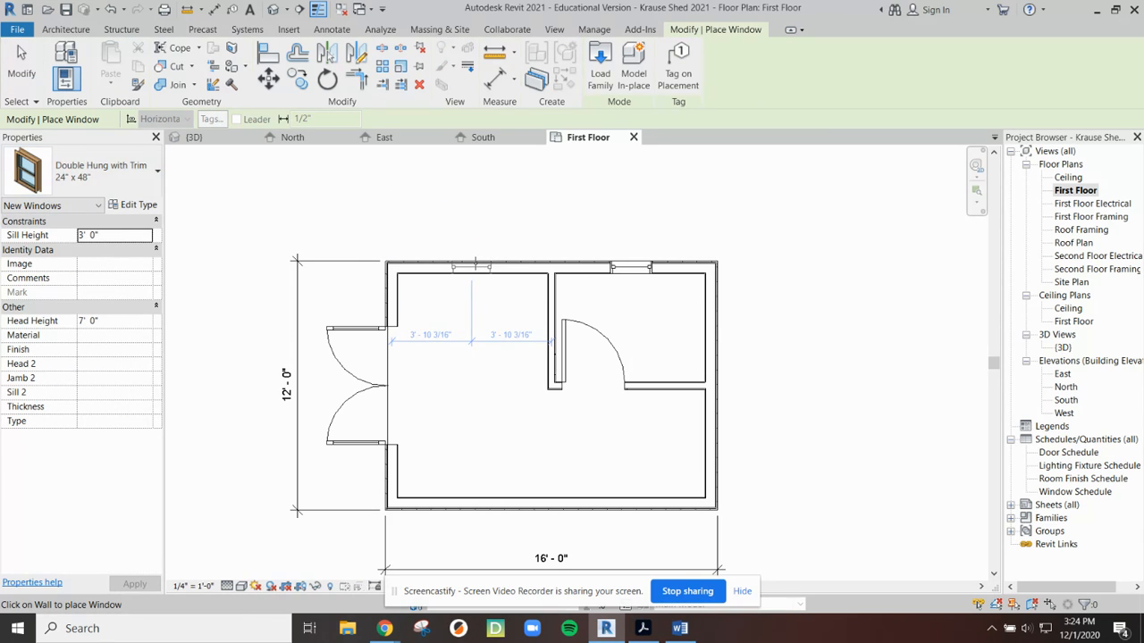
pyautogui.click(472, 265)
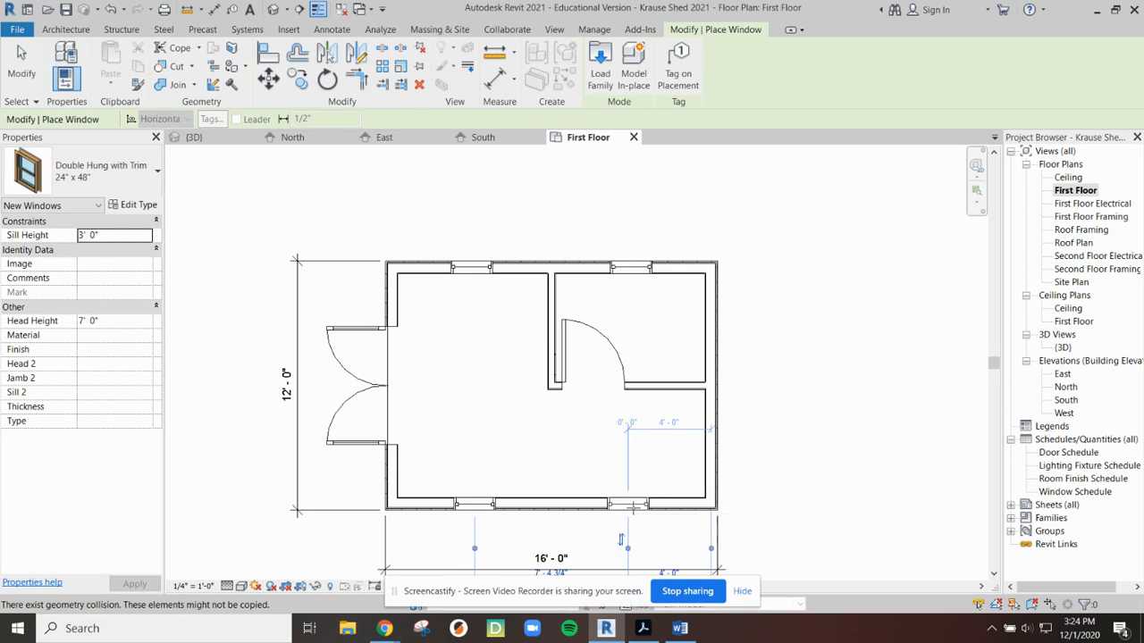
pyautogui.press('Escape')
pyautogui.press('Escape')
# Reference the main room's upper window to the outer face of the entry door wall and set that distance to 4' - 0"
pyautogui.click(470, 267)
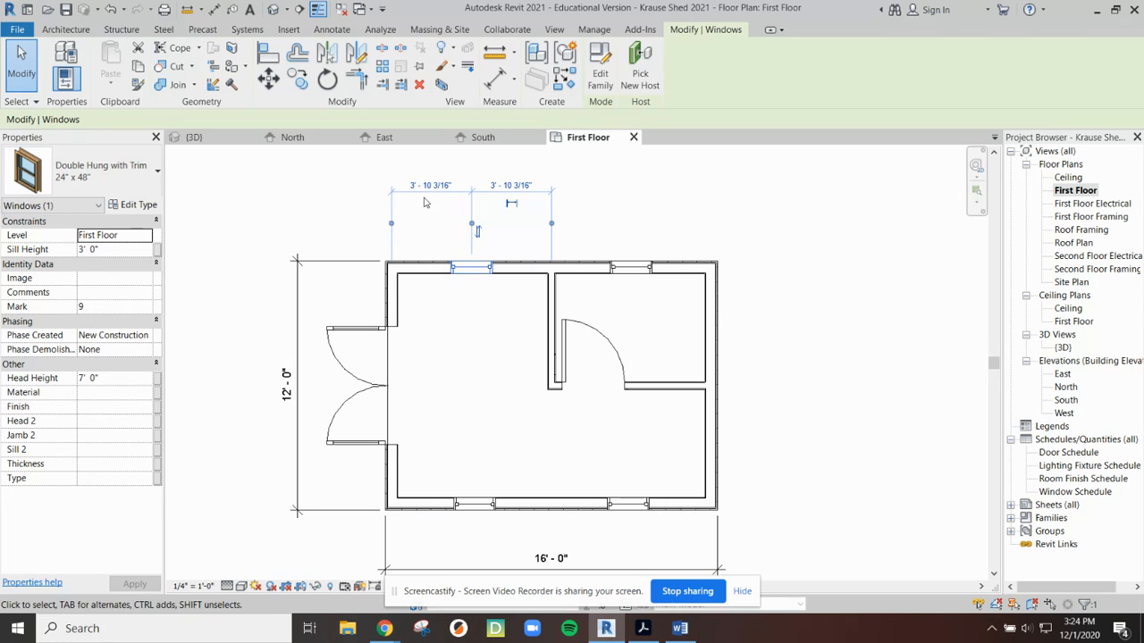
pyautogui.click(391, 223)
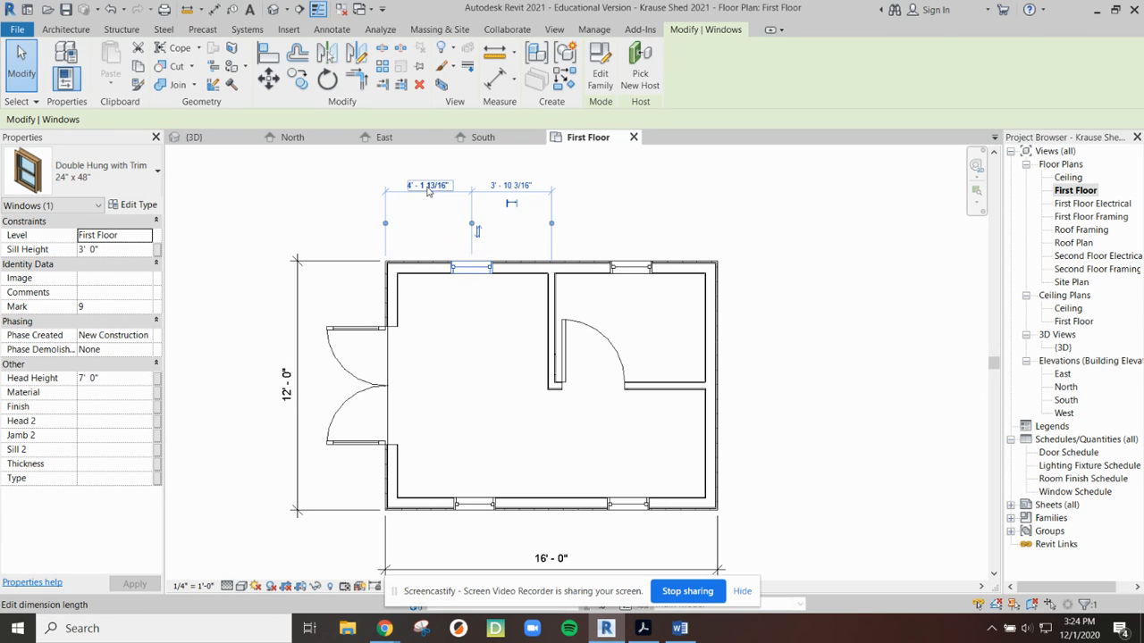
pyautogui.click(435, 188)
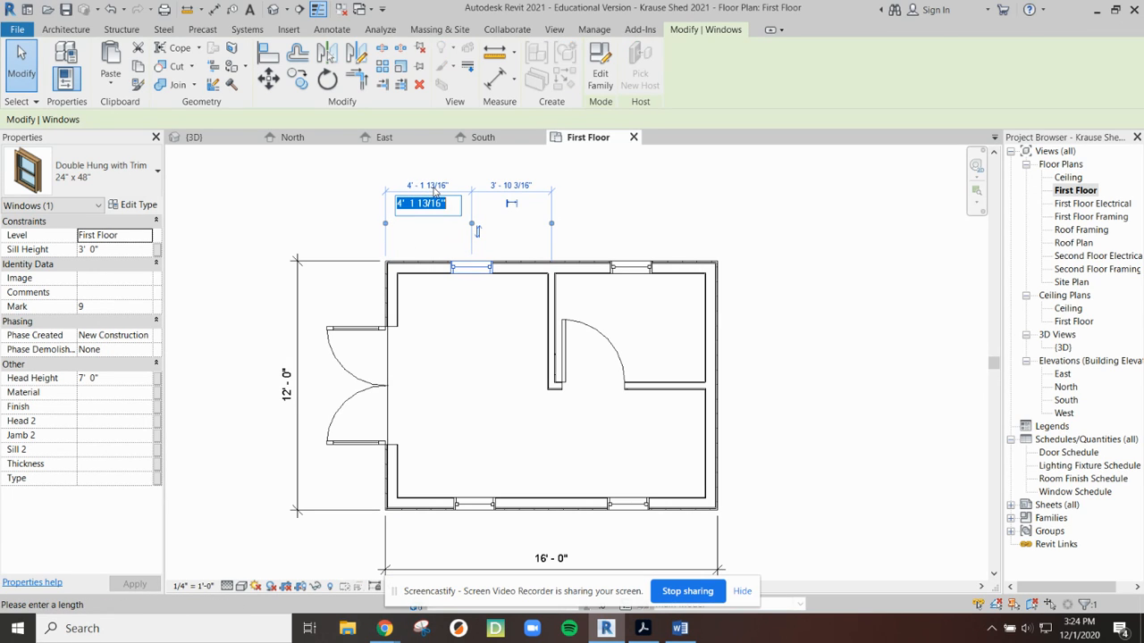
pyautogui.write('4')
pyautogui.press('Return')
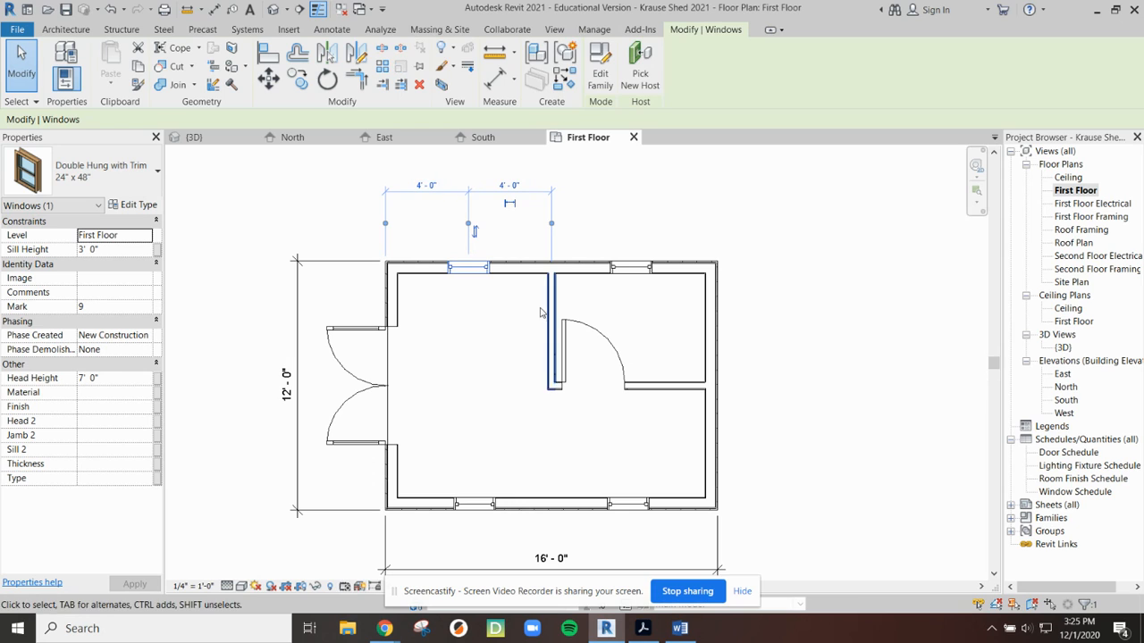
# Reference the lower wall's window nearest the entry doors to the entry door wall's outer face and set that distance to 4' - 0"
pyautogui.click(470, 504)
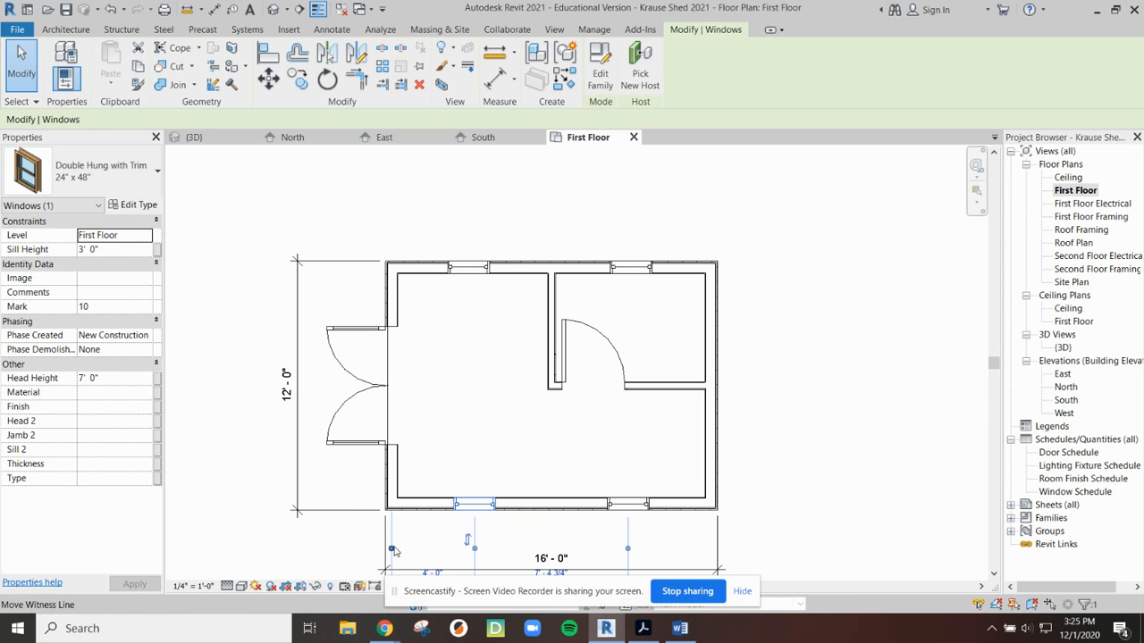
pyautogui.scroll(-1, 422, 557)
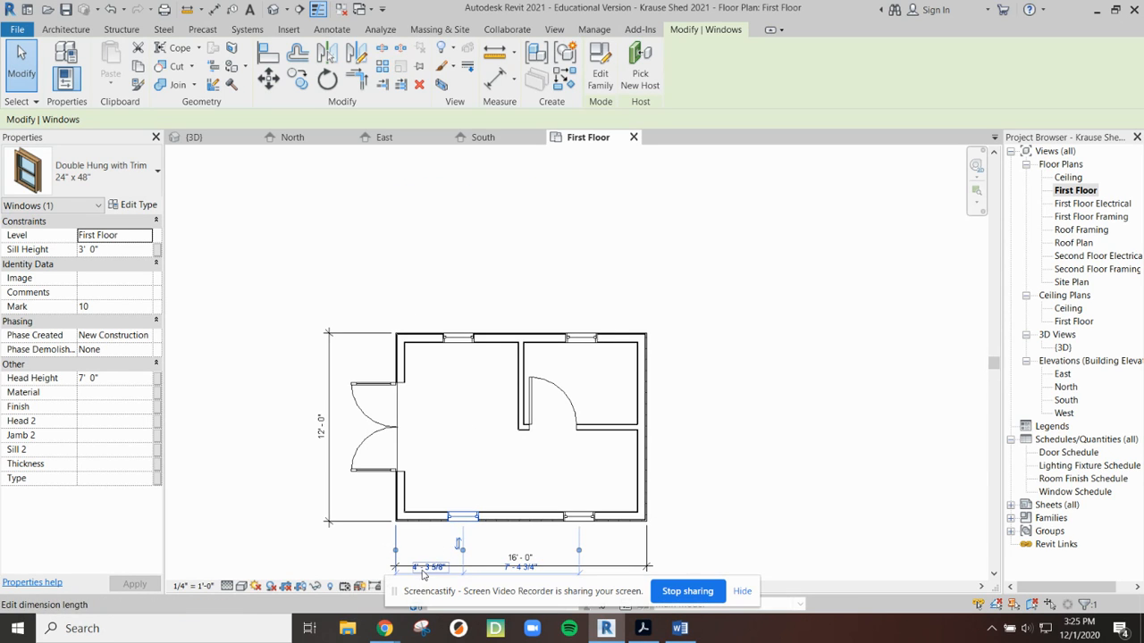
pyautogui.moveTo(457, 475); pyautogui.dragTo(494, 389, button='middle')
pyautogui.scroll(3, 486, 429)
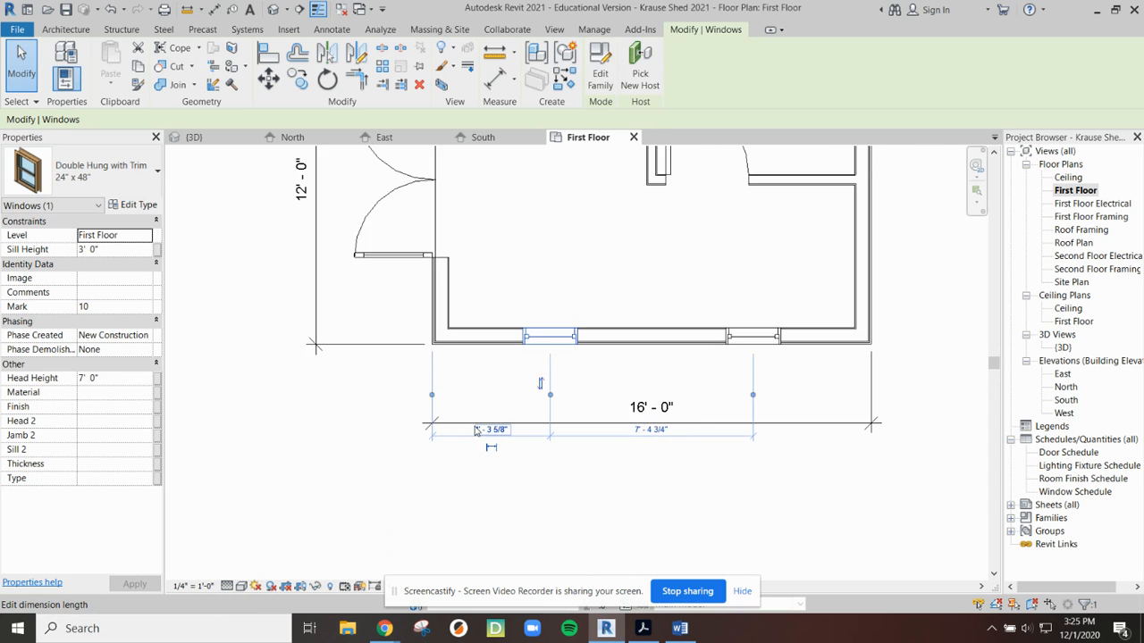
pyautogui.click(500, 435)
pyautogui.write('4')
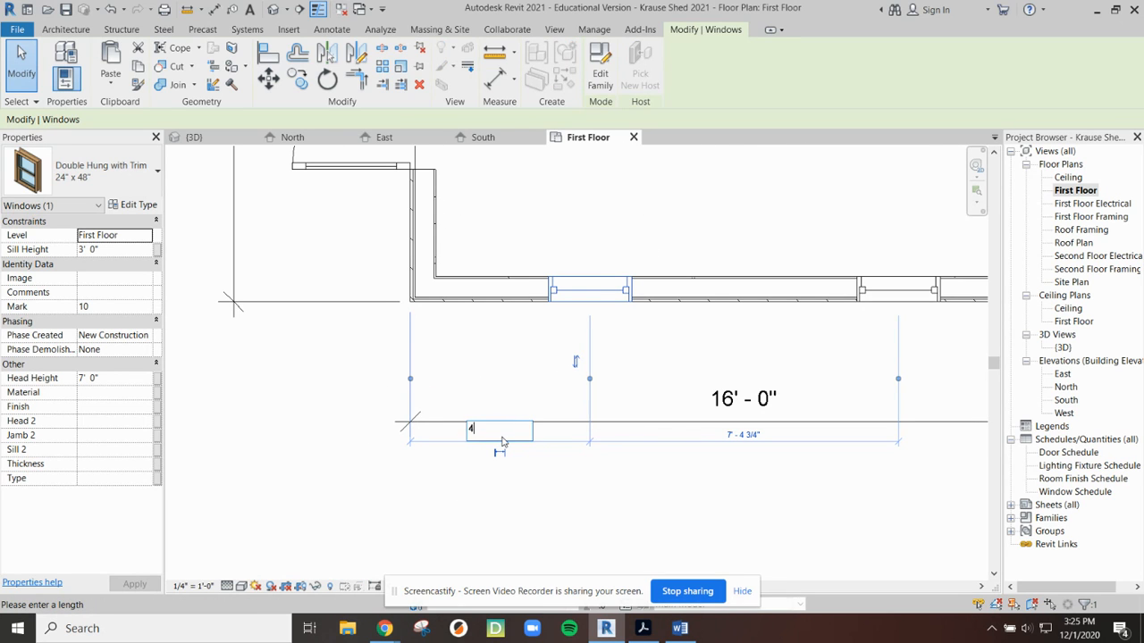
pyautogui.press('Return')
pyautogui.click(473, 523)
pyautogui.scroll(-3, 533, 395)
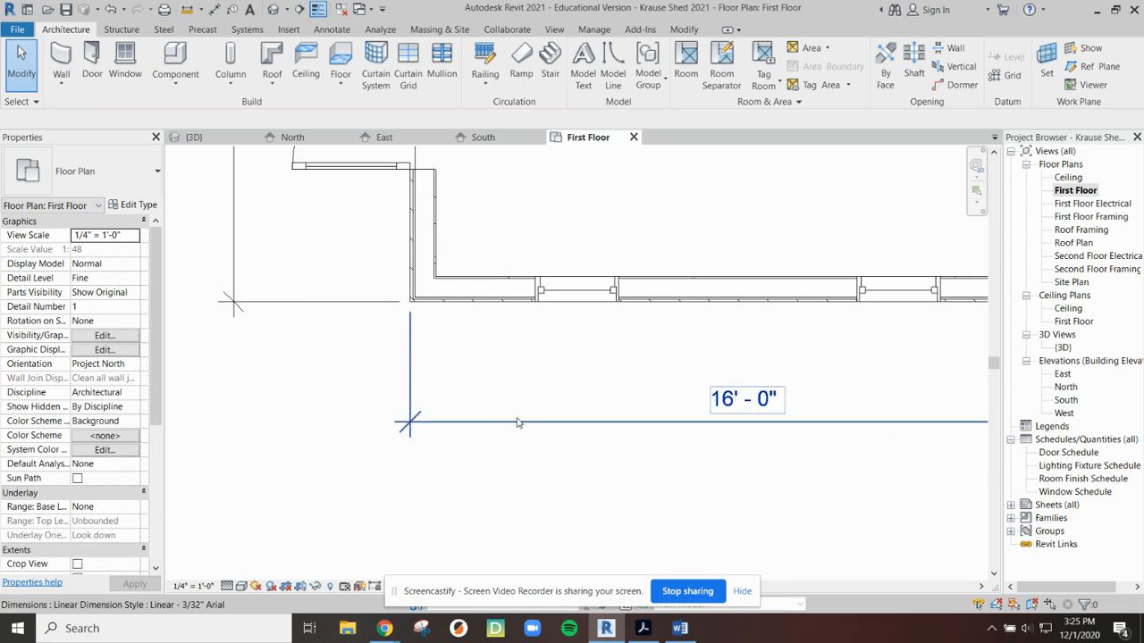
# Set the distance from the lower wall's other window to the outer face of the wall opposite the entry doors to 4' - 0"
pyautogui.scroll(-2, 533, 396)
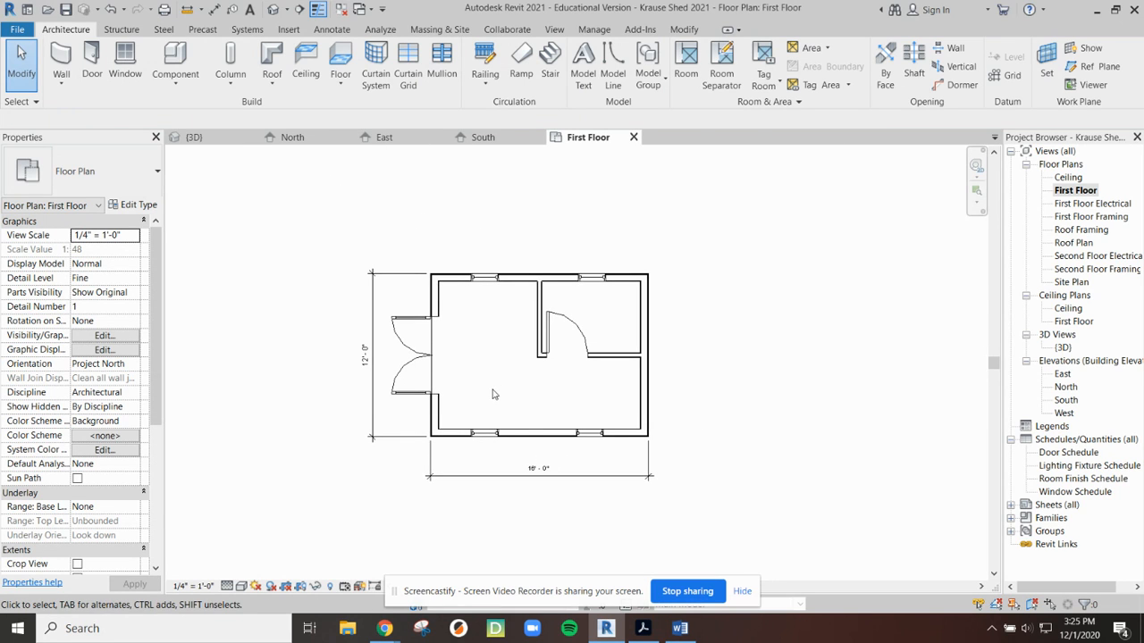
pyautogui.scroll(2, 568, 355)
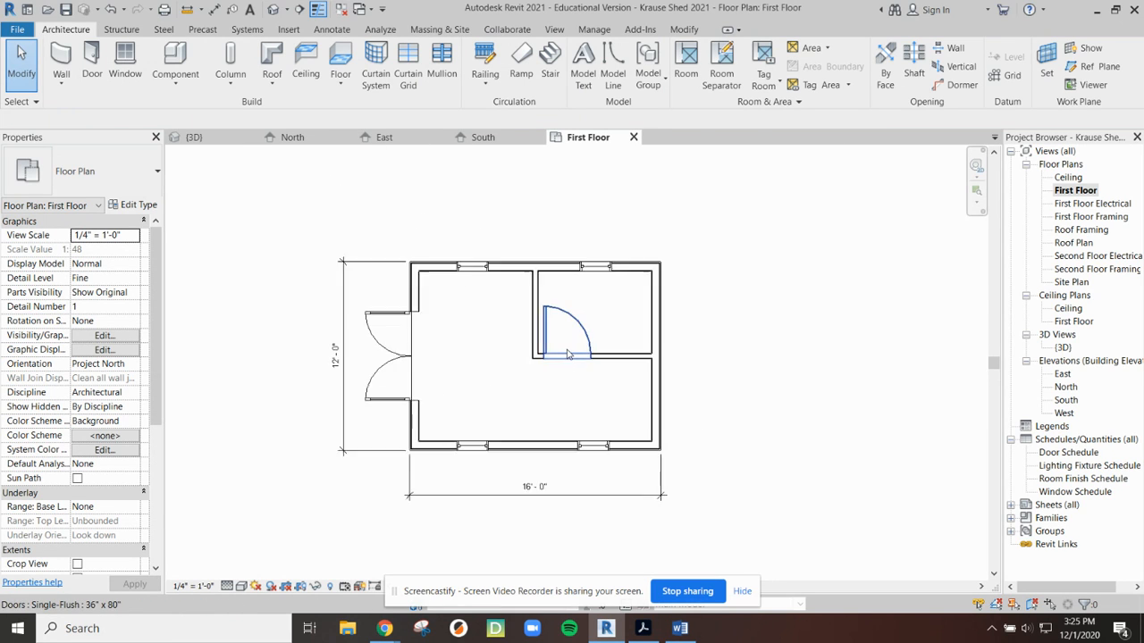
pyautogui.scroll(1, 568, 355)
pyautogui.scroll(-1, 659, 226)
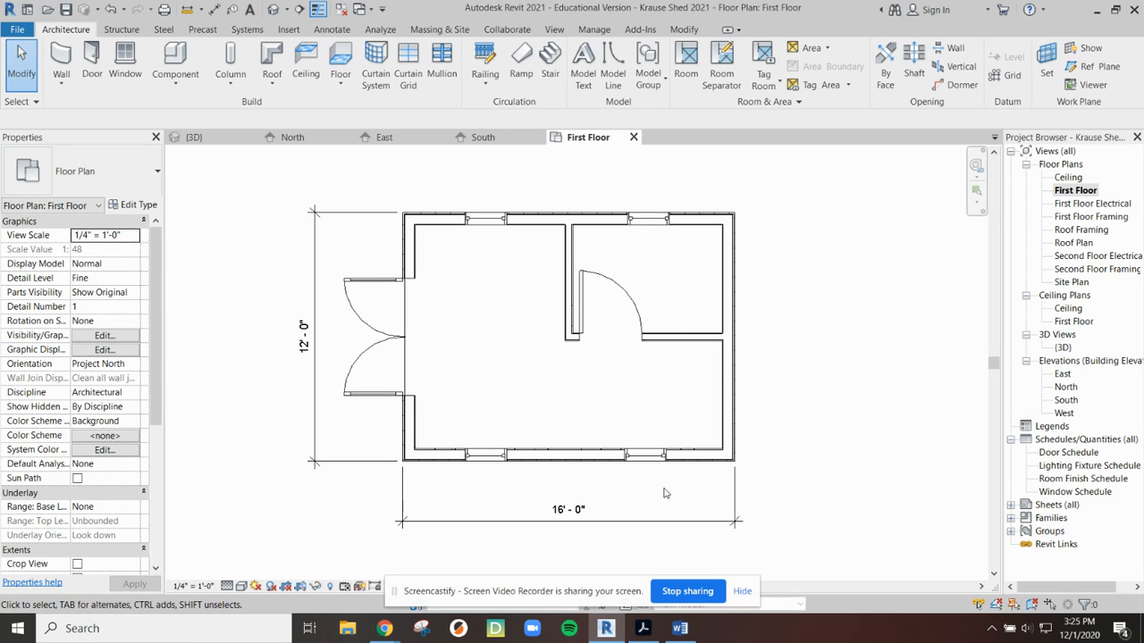
pyautogui.click(645, 455)
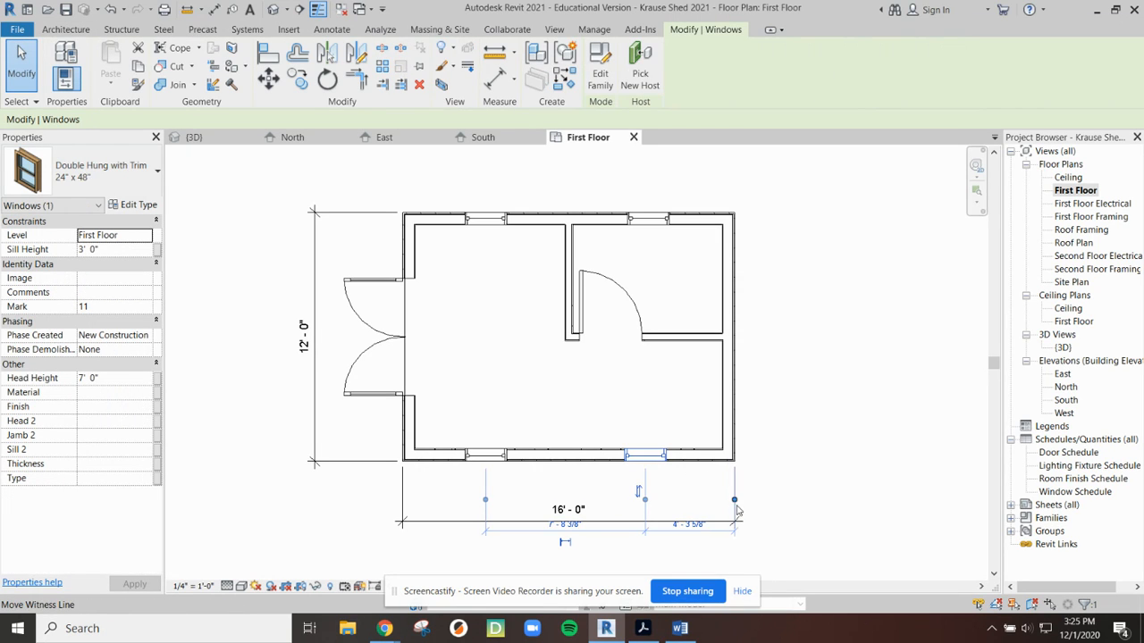
pyautogui.click(695, 525)
pyautogui.write('4\' - 0"')
pyautogui.press('Return')
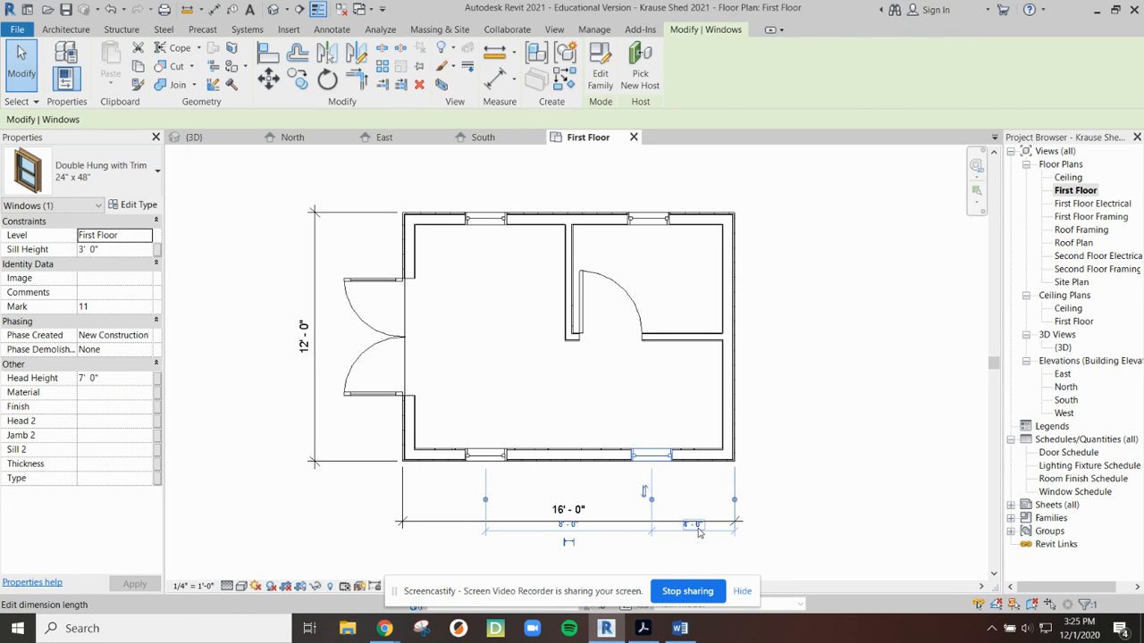
pyautogui.click(772, 459)
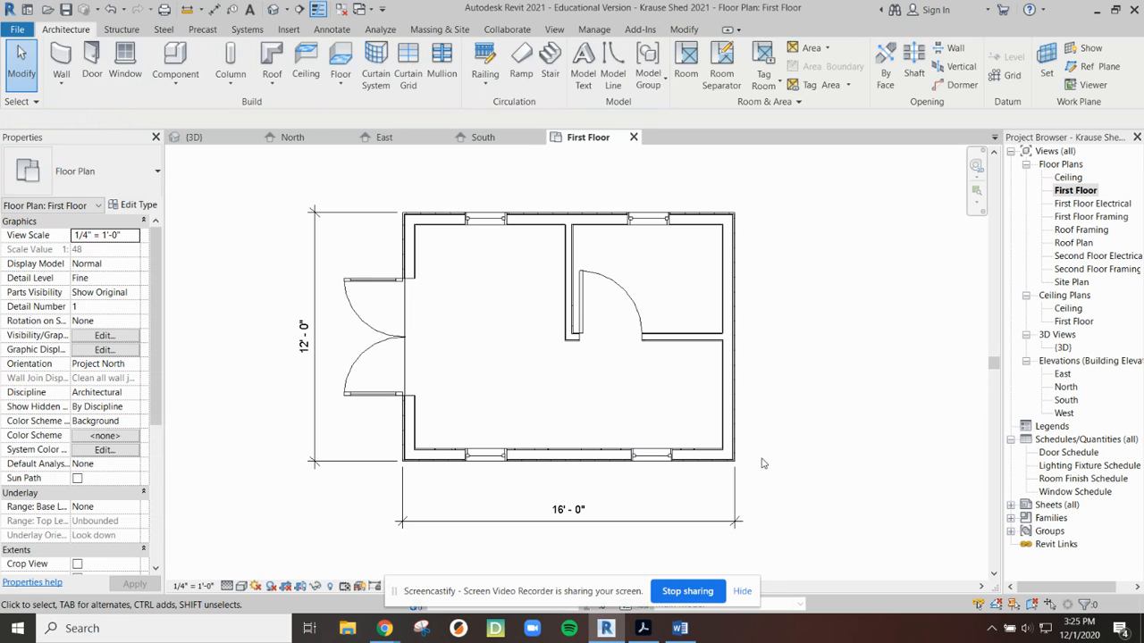
# Try sliding the lower wall's window farthest from the entry doors along the wall toward them, and undo the move
pyautogui.click(652, 459)
pyautogui.moveTo(652, 459); pyautogui.dragTo(590, 462)
pyautogui.hotkey('ctrl', 'z')
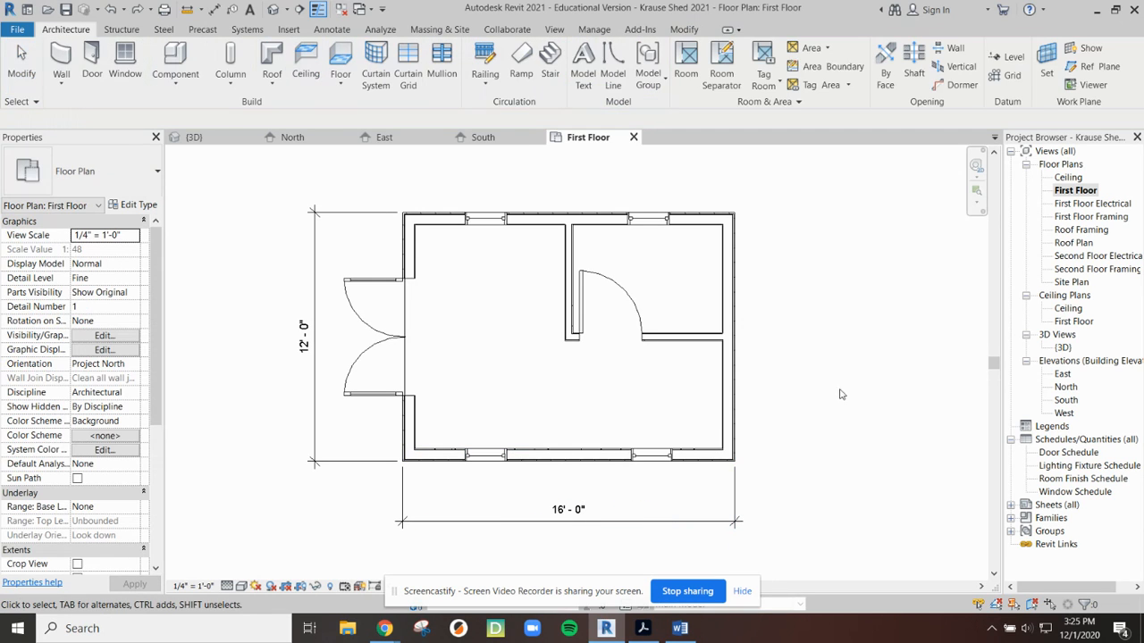